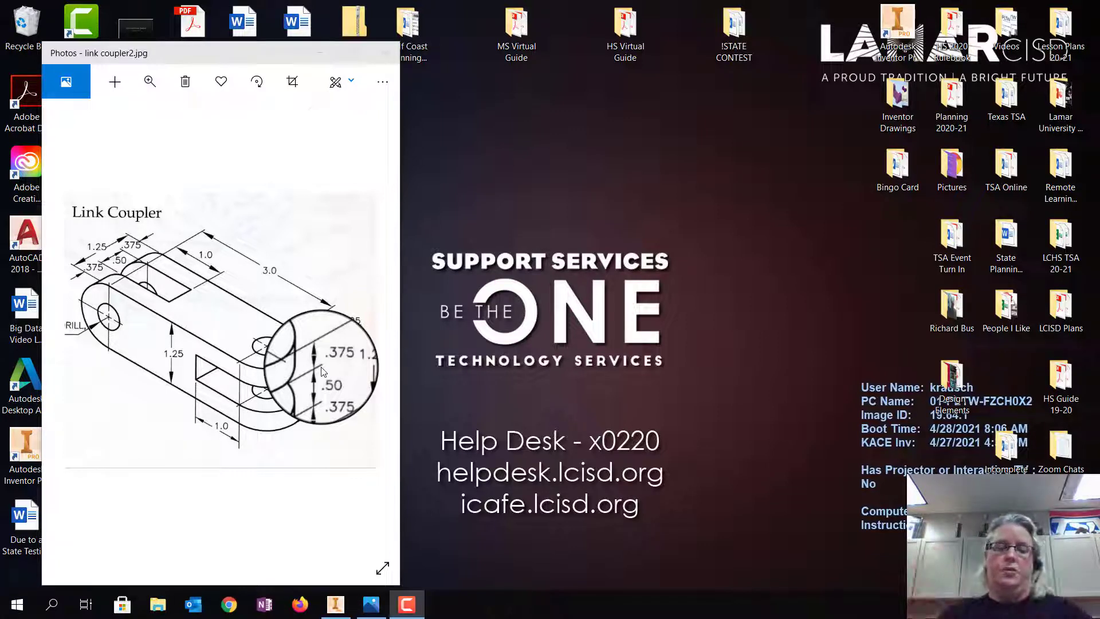
Step: Switch to Autodesk Inventor, create a new part from the Standard.ipt template and show it in the home view
{"action": "left_click", "coordinate": [337, 605]}
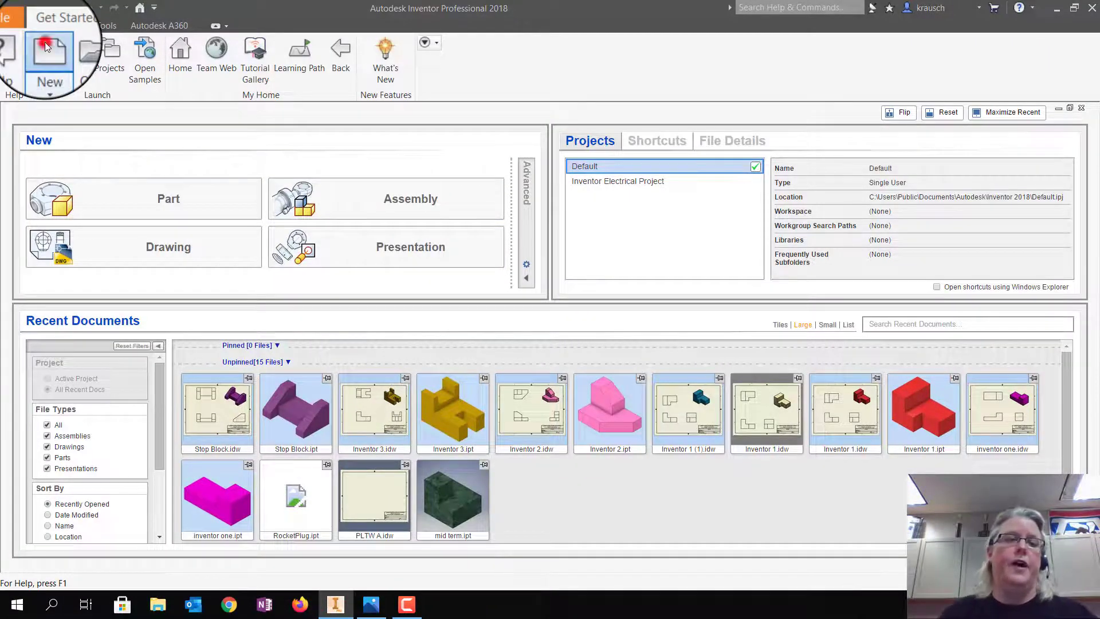
{"action": "left_click", "coordinate": [47, 47]}
{"action": "left_click", "coordinate": [587, 222]}
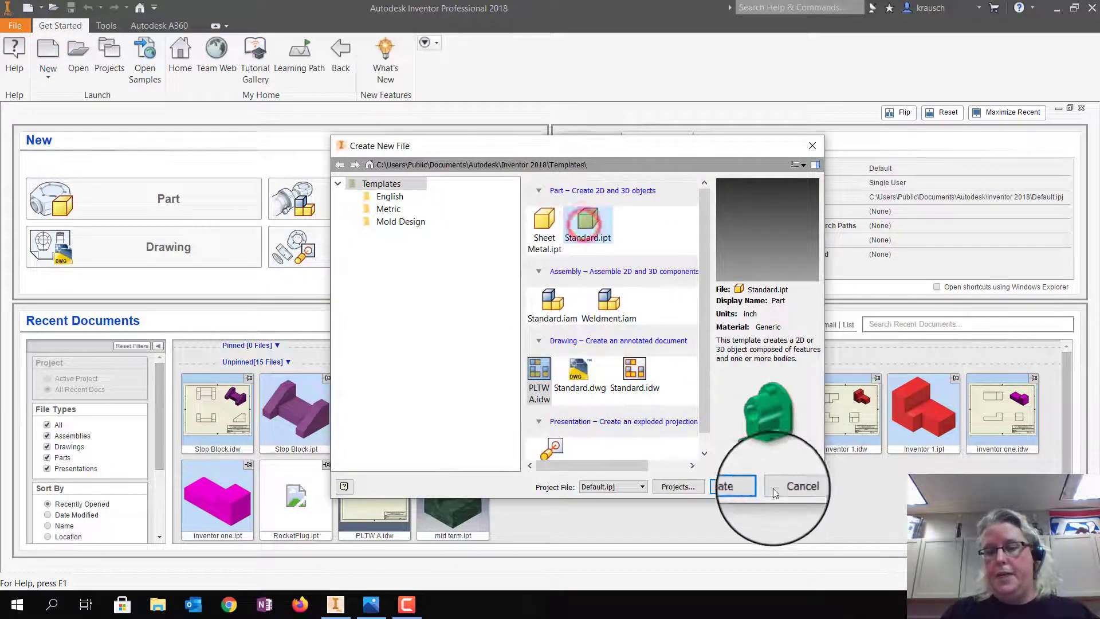
{"action": "left_click", "coordinate": [733, 489]}
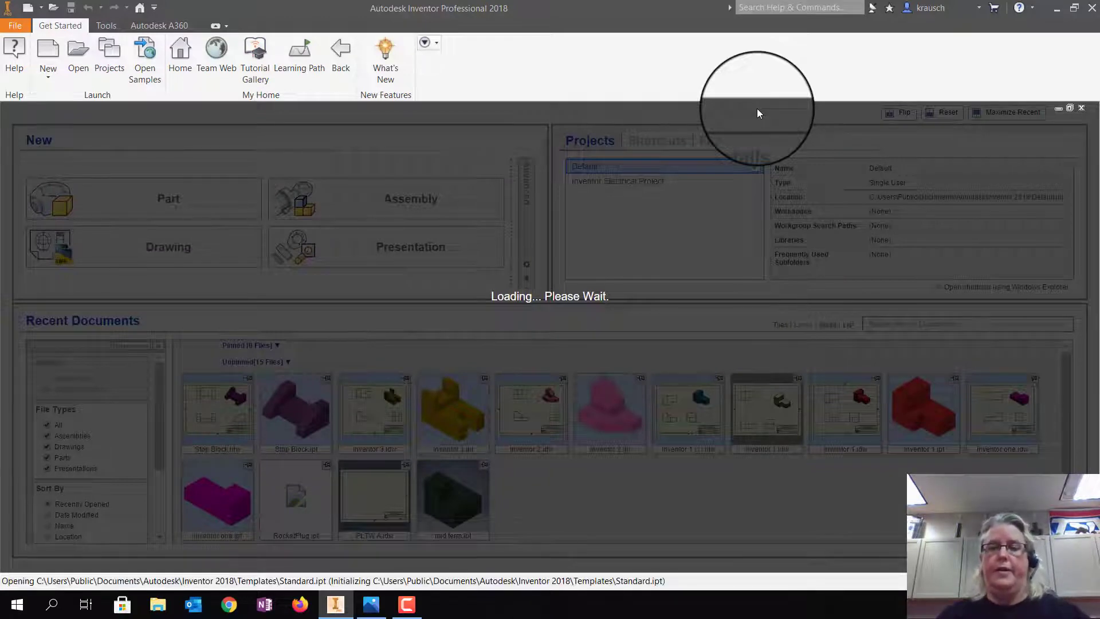
{"action": "left_click", "coordinate": [516, 350]}
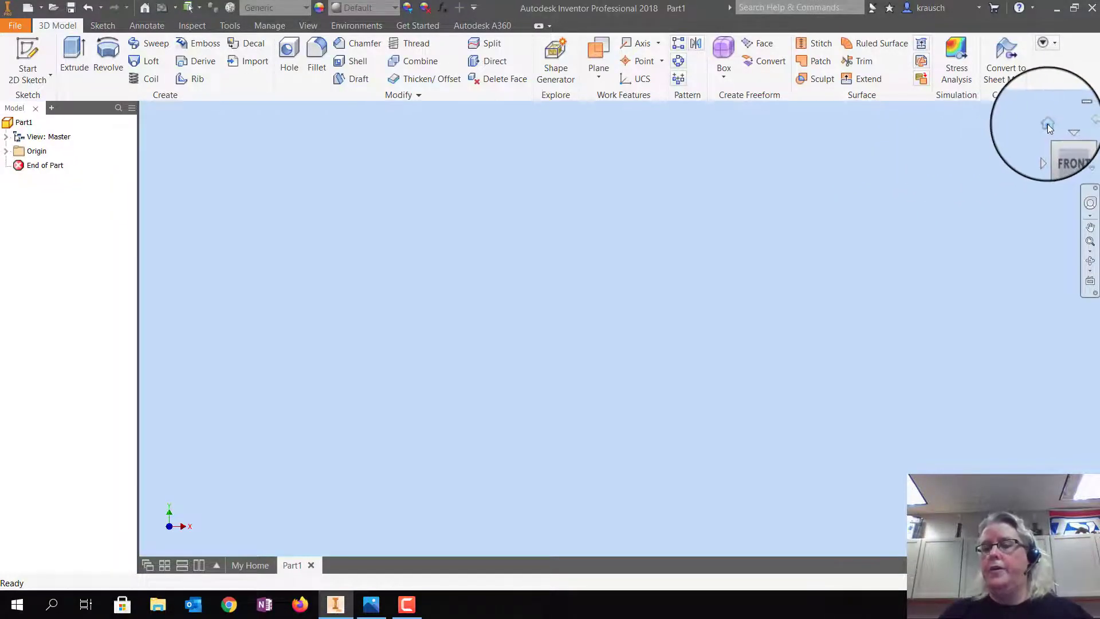
{"action": "left_click", "coordinate": [1048, 124]}
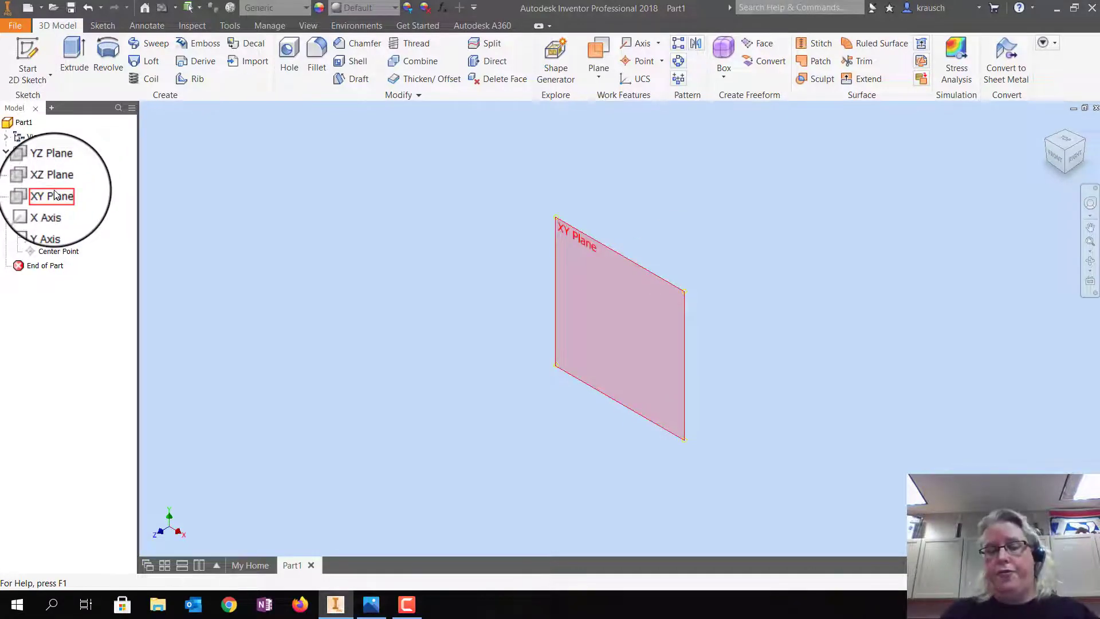
Step: Consult the link coupler reference drawing and start a 2D sketch on the XY plane
{"action": "left_click", "coordinate": [371, 605]}
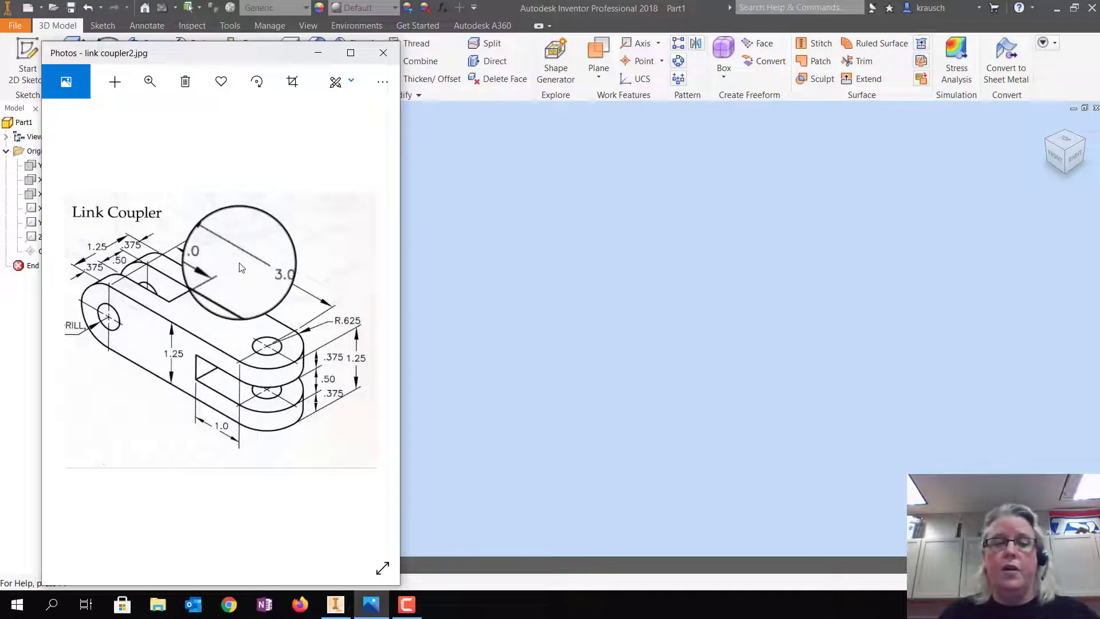
{"action": "left_click", "coordinate": [471, 308]}
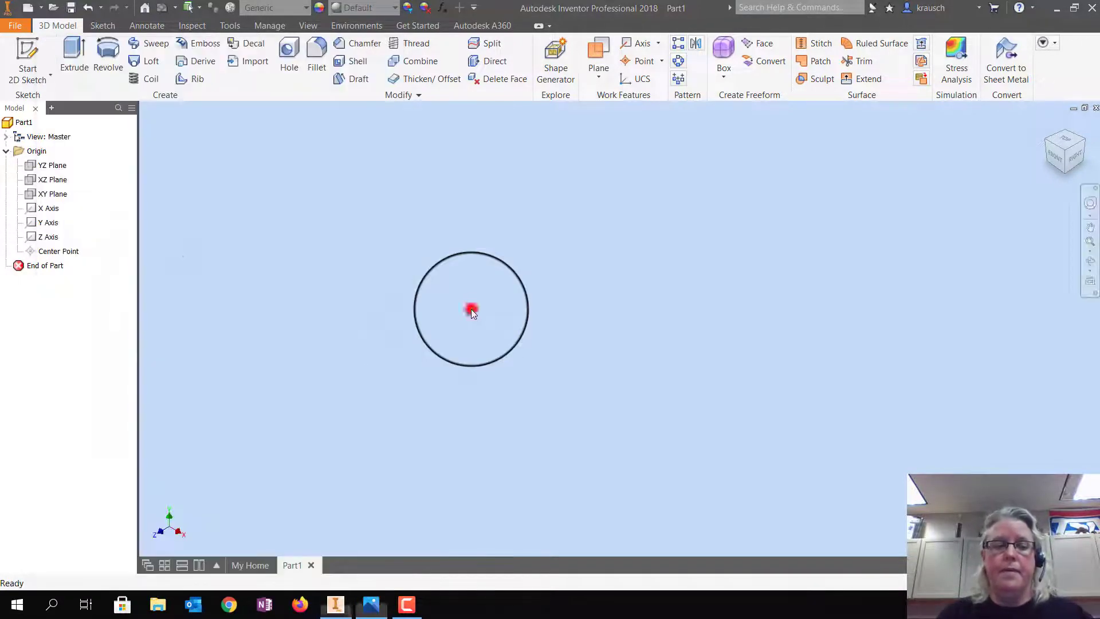
{"action": "left_click", "coordinate": [51, 194]}
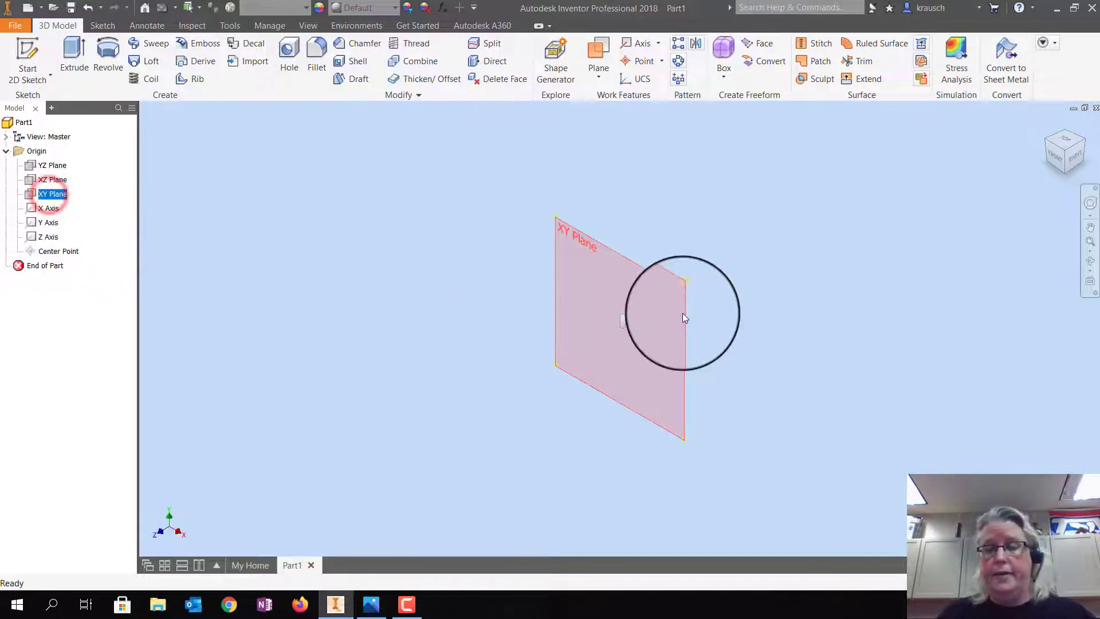
{"action": "left_click", "coordinate": [43, 37]}
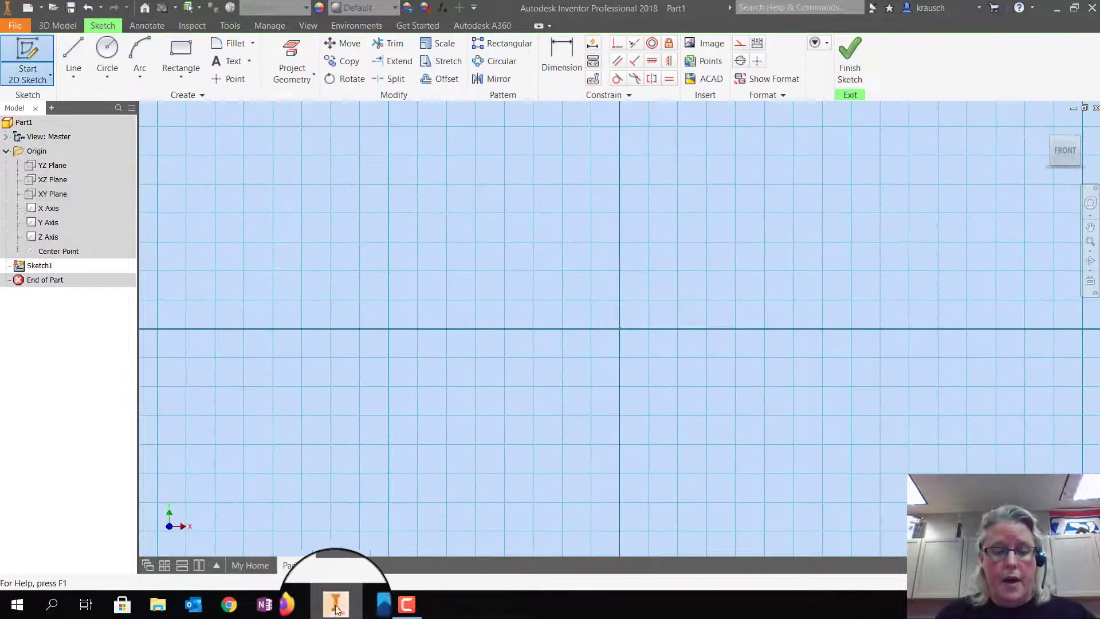
Step: Sketch a closed C-shaped side profile of horizontal and vertical lines, its slot open to the right and its upper edge about 2.17 in long
{"action": "left_click", "coordinate": [372, 604]}
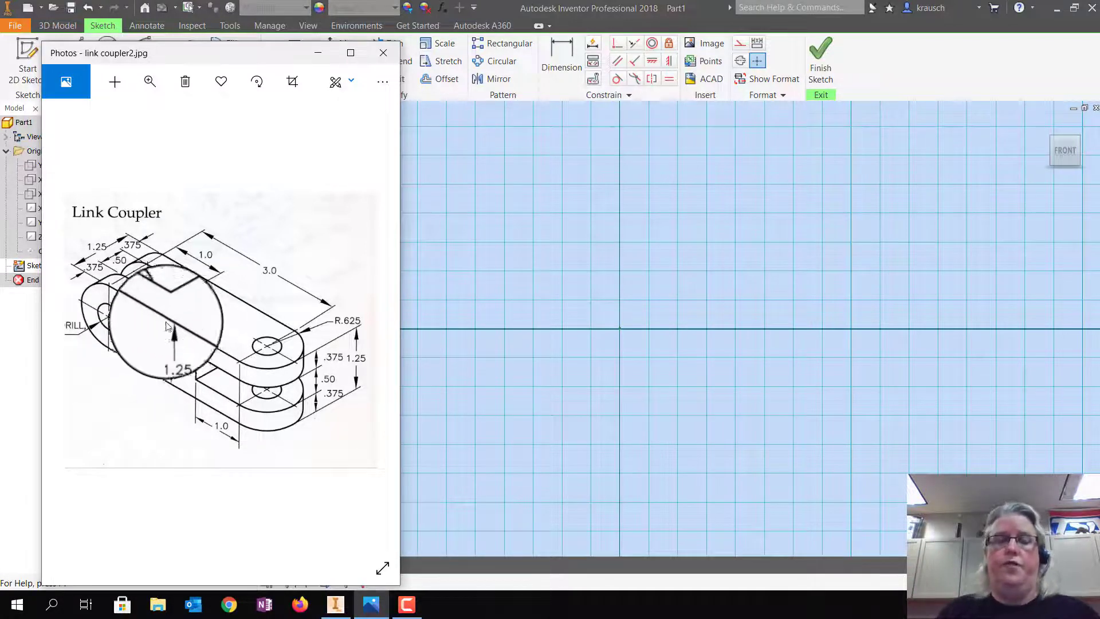
{"action": "left_click", "coordinate": [446, 262]}
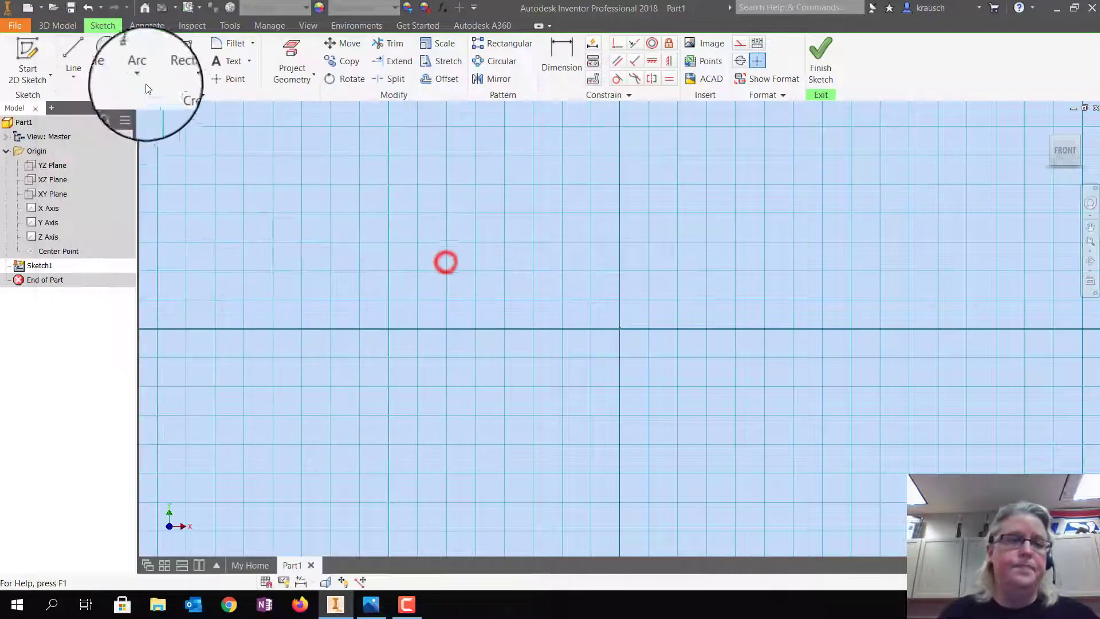
{"action": "left_click", "coordinate": [74, 55]}
{"action": "left_click", "coordinate": [773, 174]}
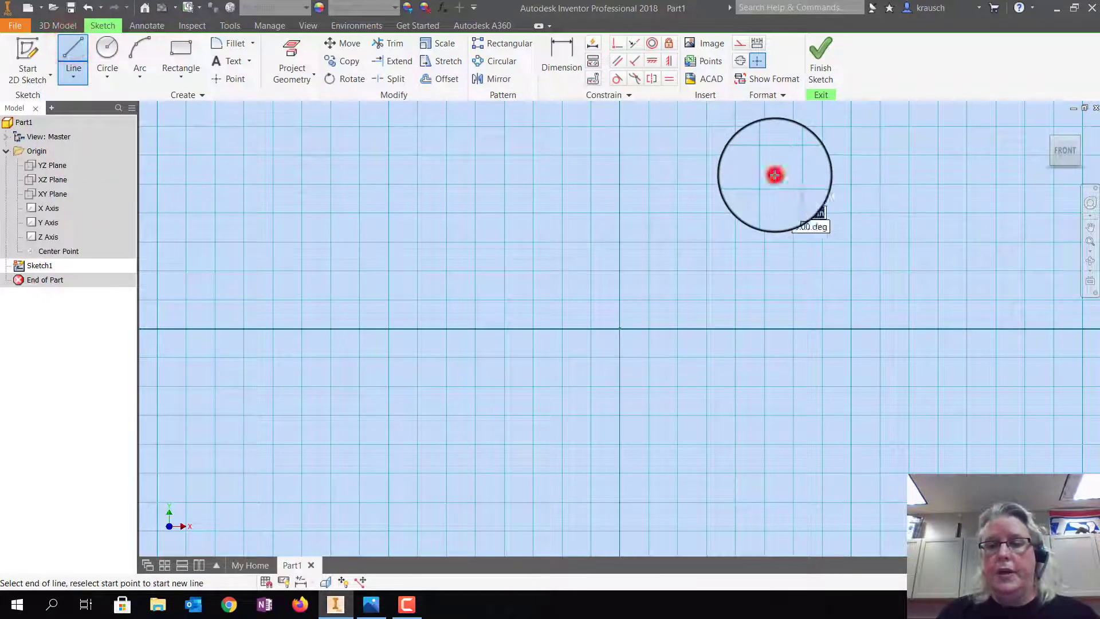
{"action": "left_click", "coordinate": [274, 175]}
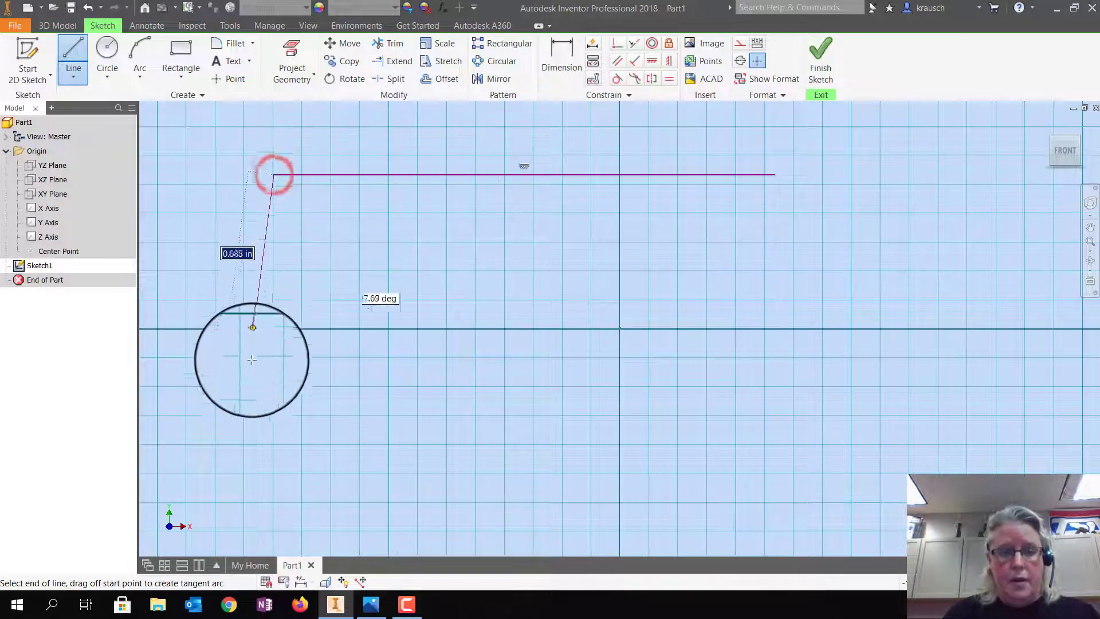
{"action": "left_click", "coordinate": [272, 416]}
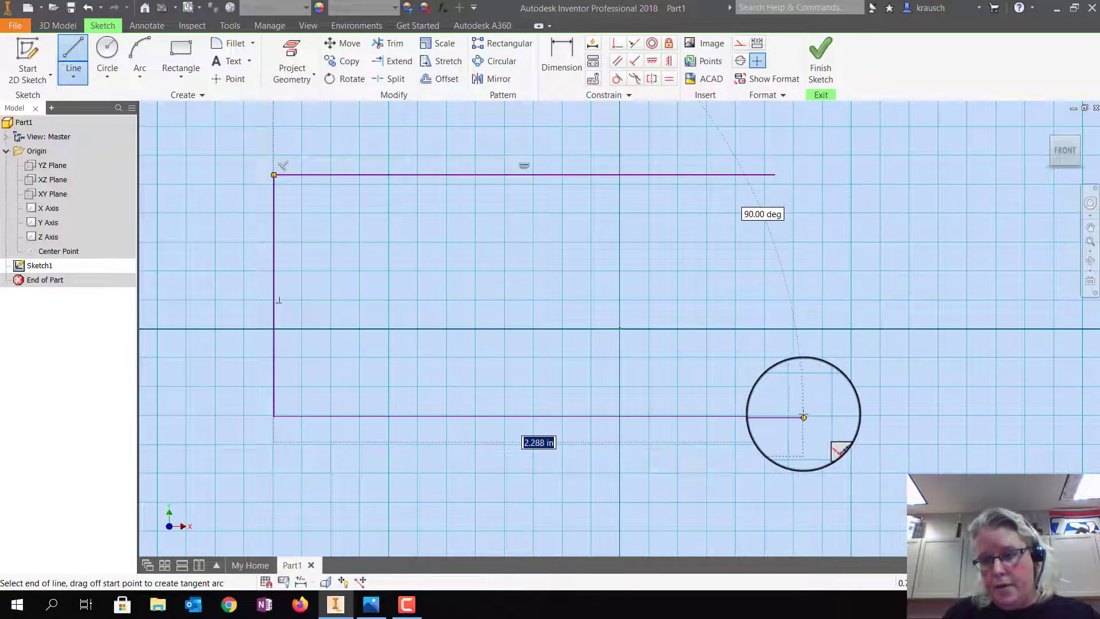
{"action": "left_click", "coordinate": [792, 416]}
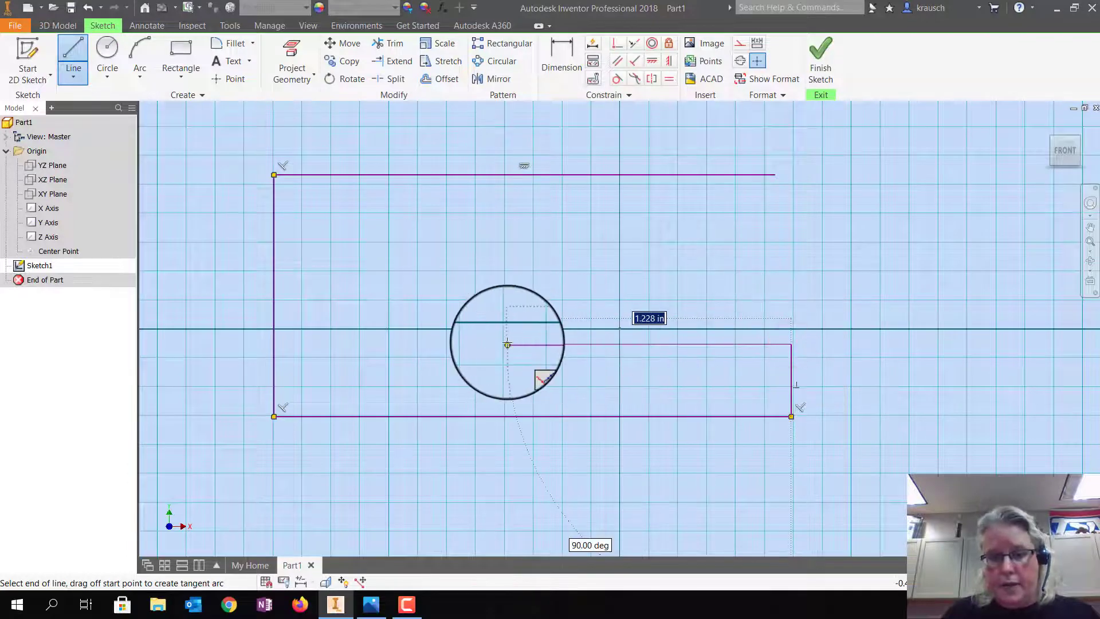
{"action": "left_click", "coordinate": [506, 344]}
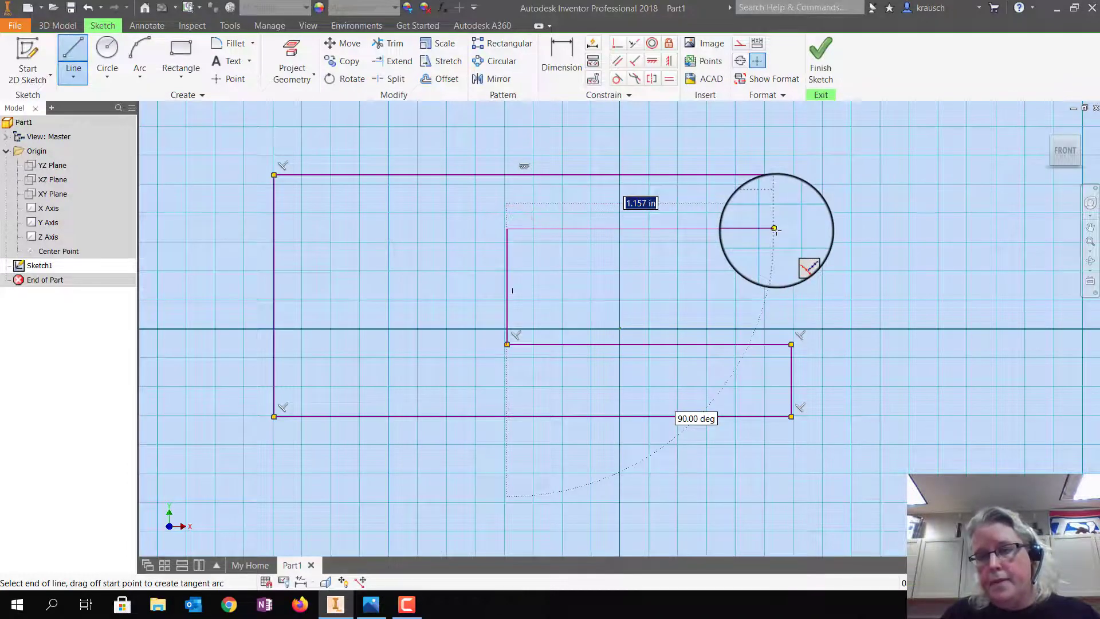
{"action": "left_click", "coordinate": [775, 229]}
{"action": "left_click", "coordinate": [775, 175]}
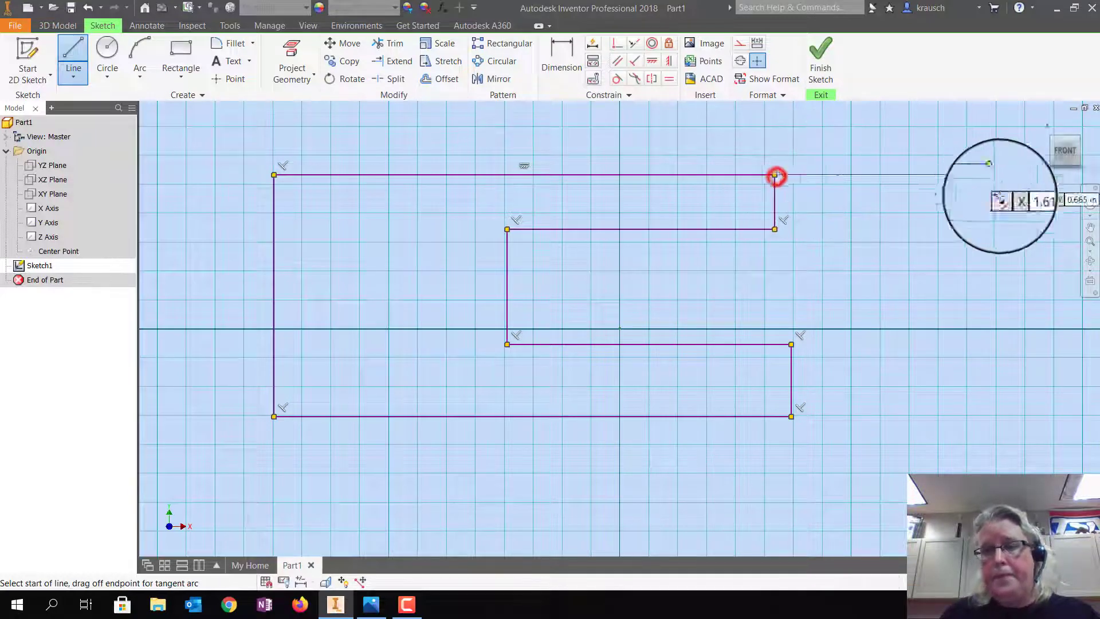
{"action": "key", "text": "Escape"}
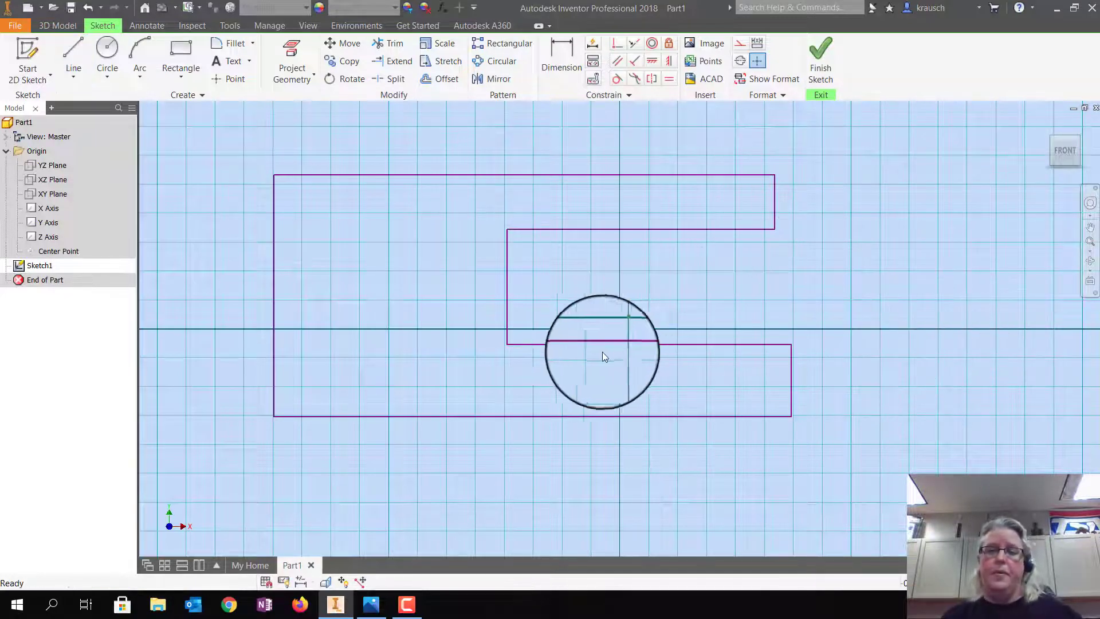
Step: Examine the rounded end, its radius and the hole on the link coupler reference drawing
{"action": "left_click", "coordinate": [381, 606]}
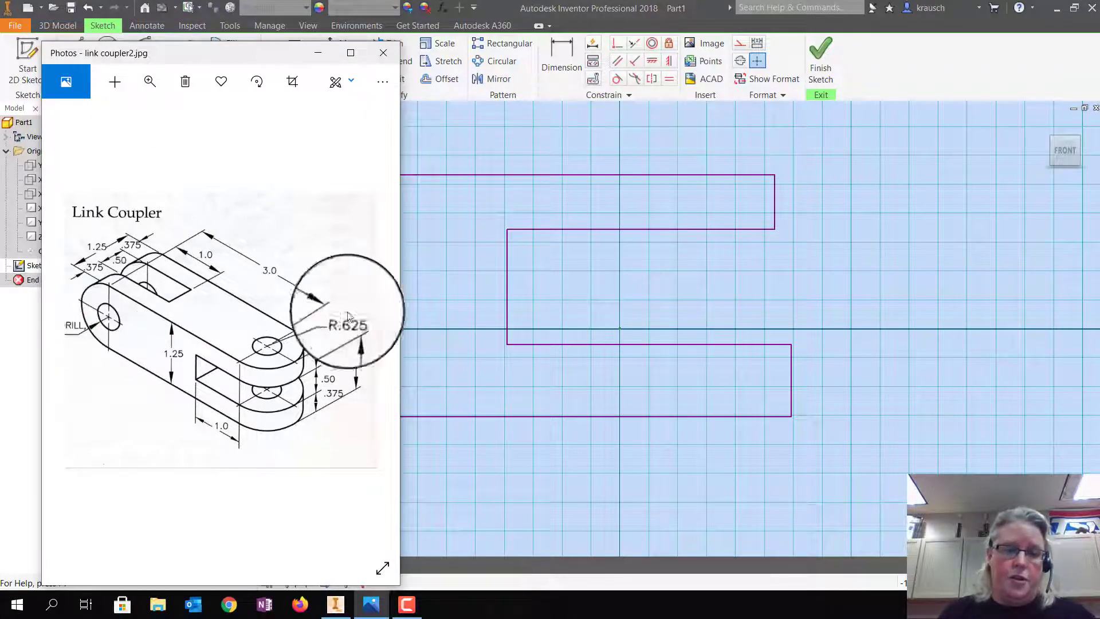
{"action": "left_click", "coordinate": [278, 337]}
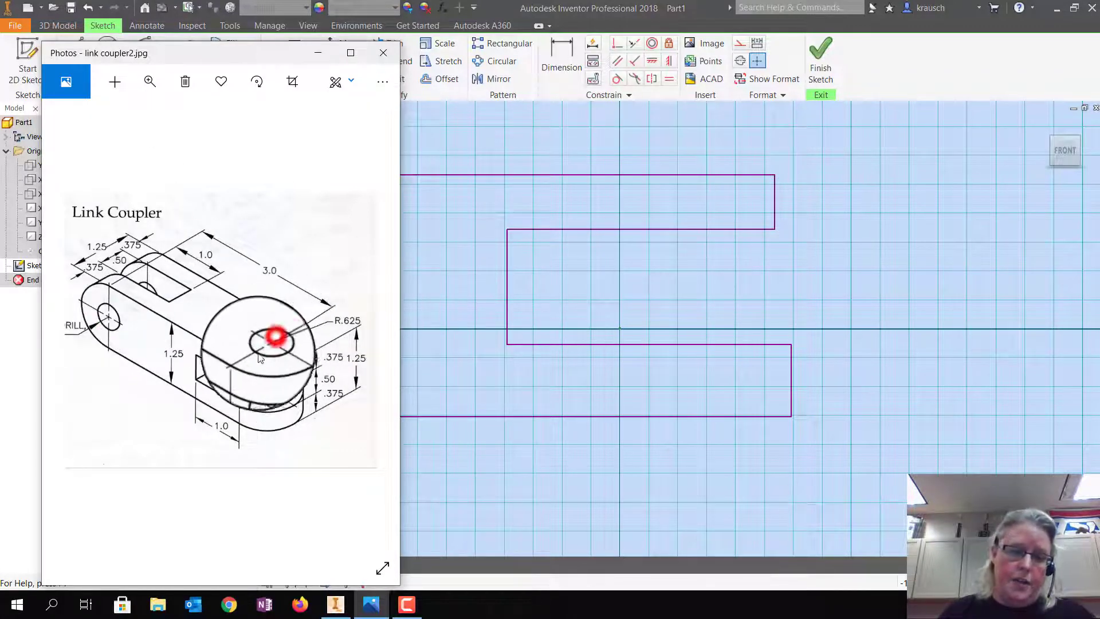
{"action": "left_click", "coordinate": [290, 344]}
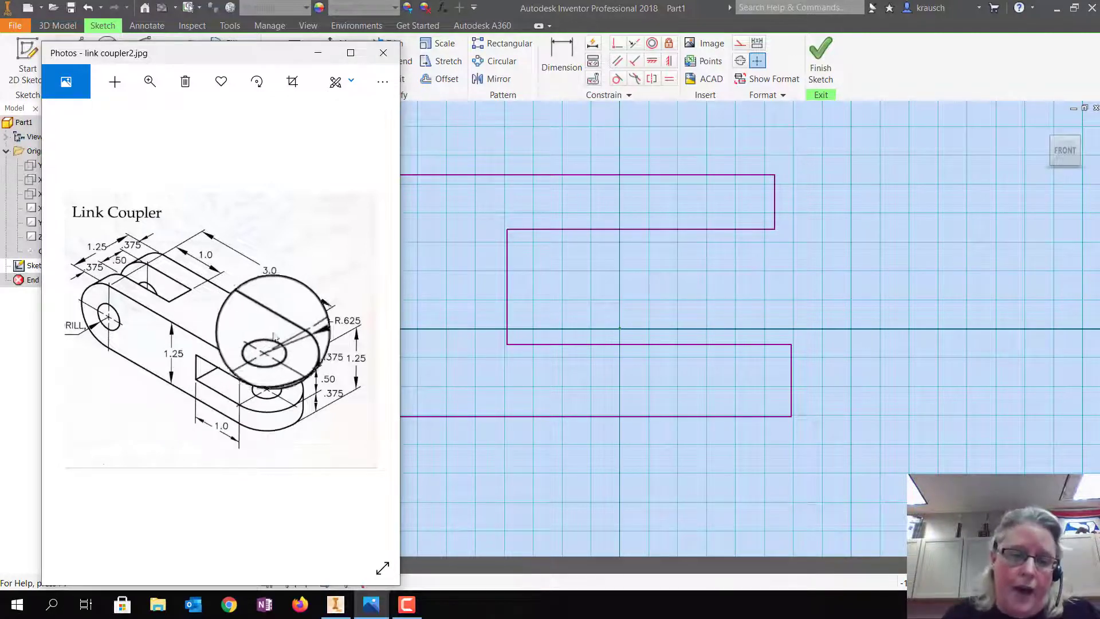
{"action": "left_click", "coordinate": [305, 328]}
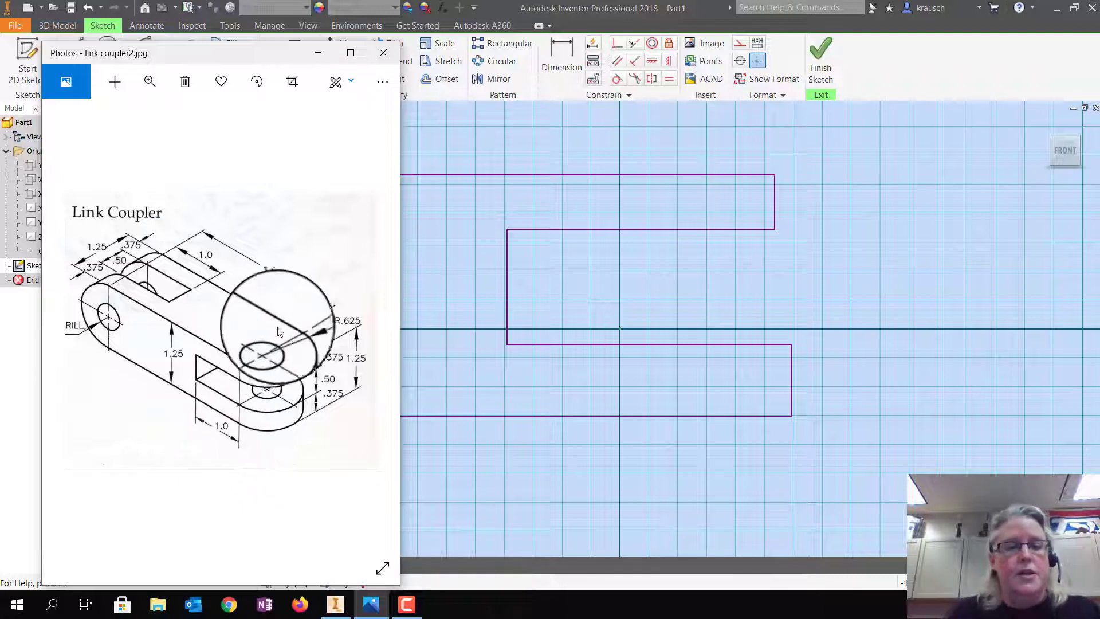
{"action": "left_click", "coordinate": [268, 345]}
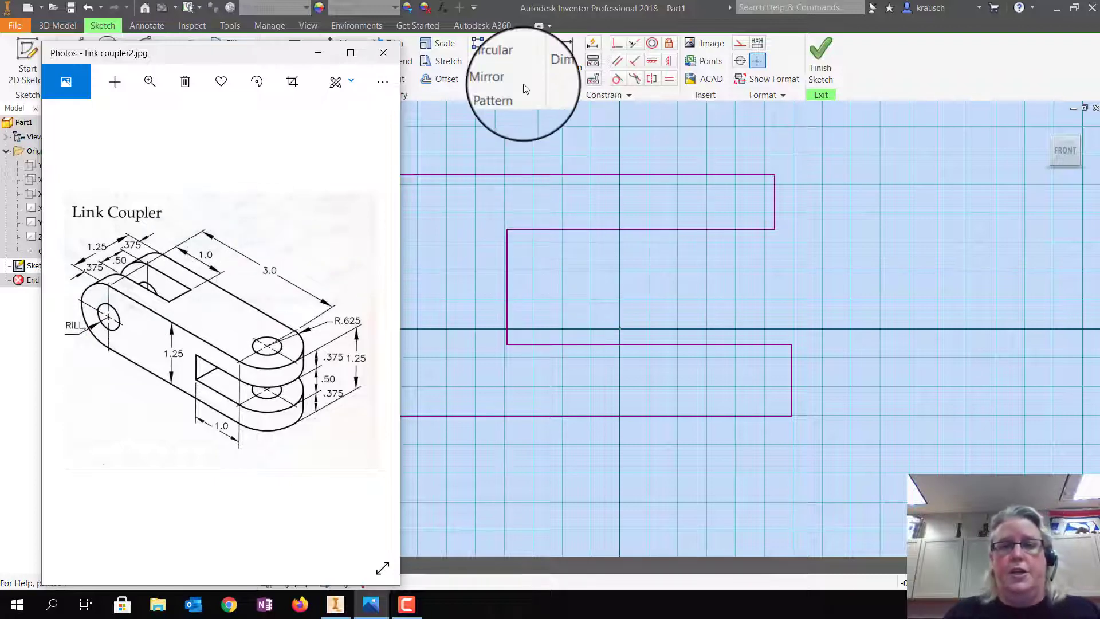
{"action": "left_click", "coordinate": [524, 130]}
Step: Dimension the profile's upper and lower horizontal edges to 3 in each
{"action": "left_click", "coordinate": [562, 51]}
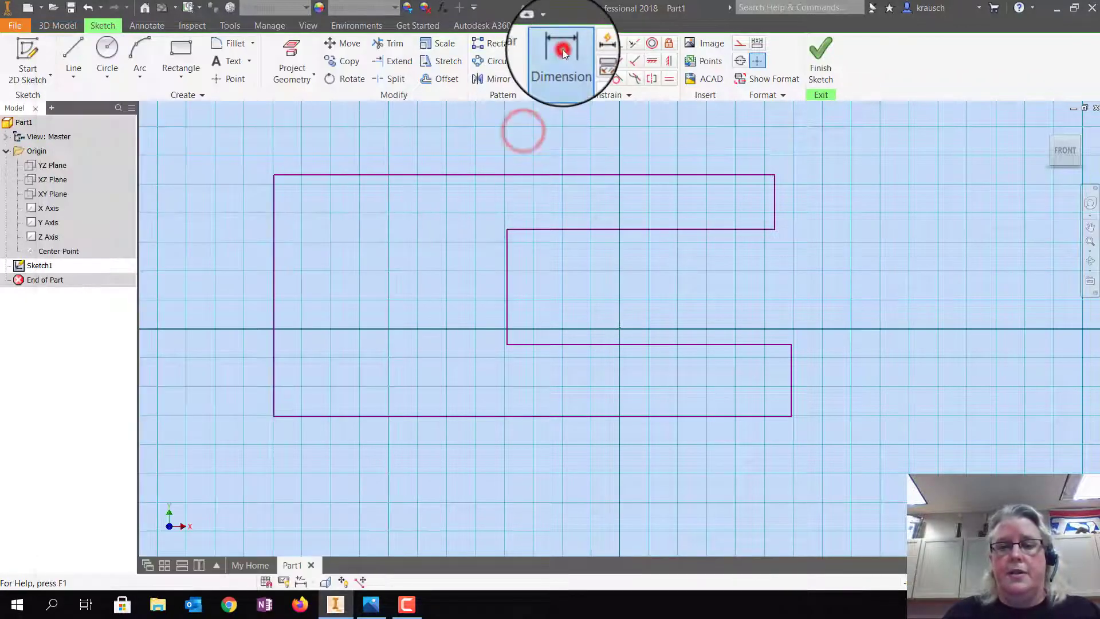
{"action": "left_click", "coordinate": [528, 177]}
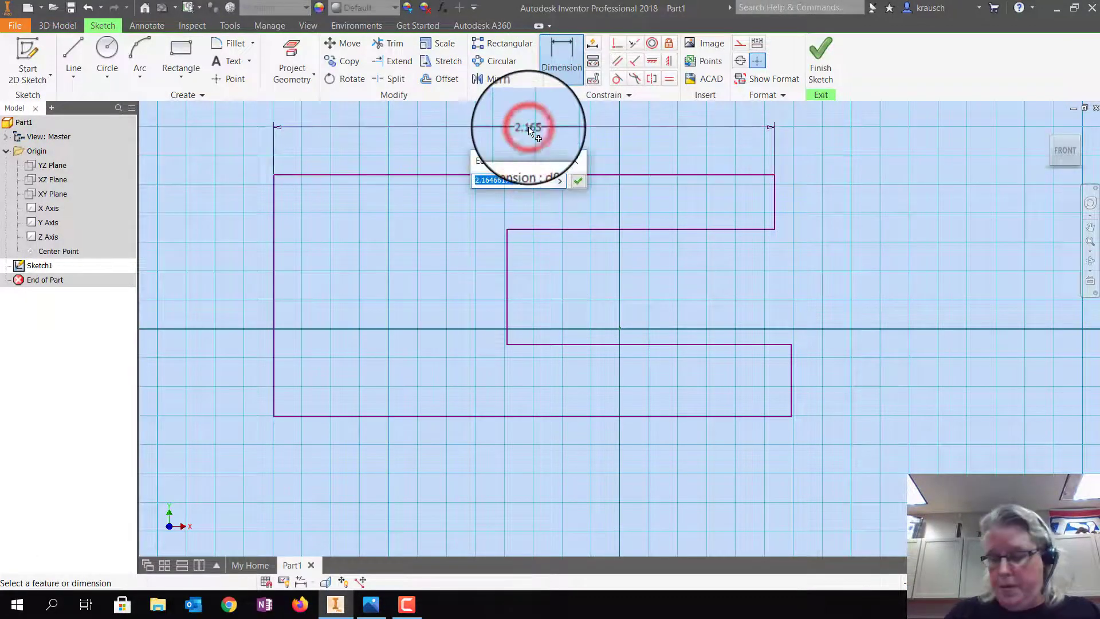
{"action": "type", "text": "3"}
{"action": "key", "text": "Return"}
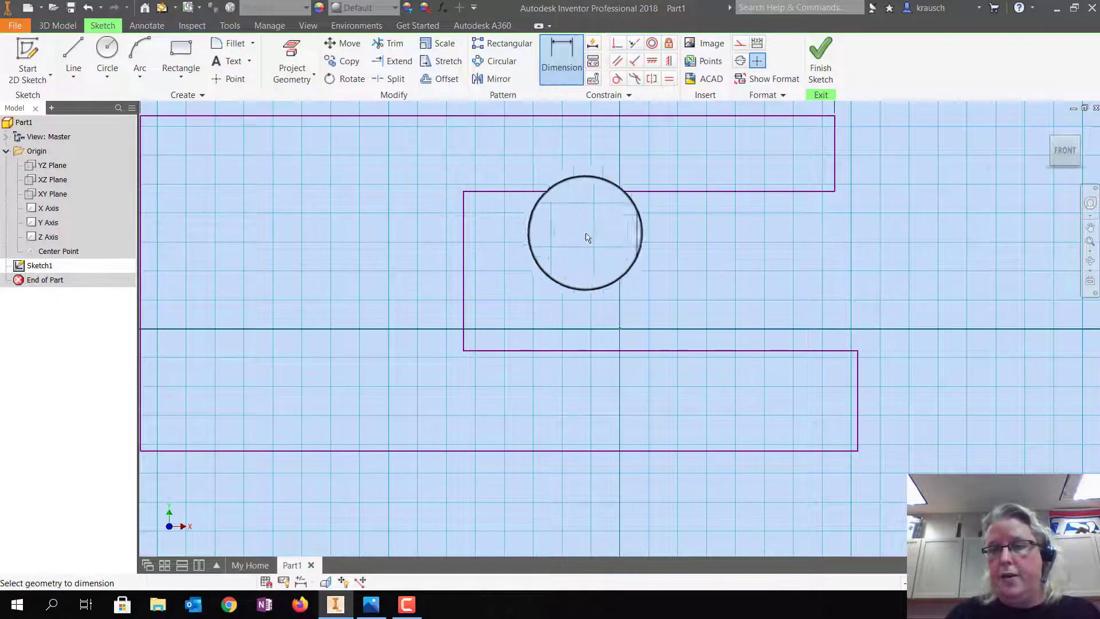
{"action": "left_click", "coordinate": [1092, 242]}
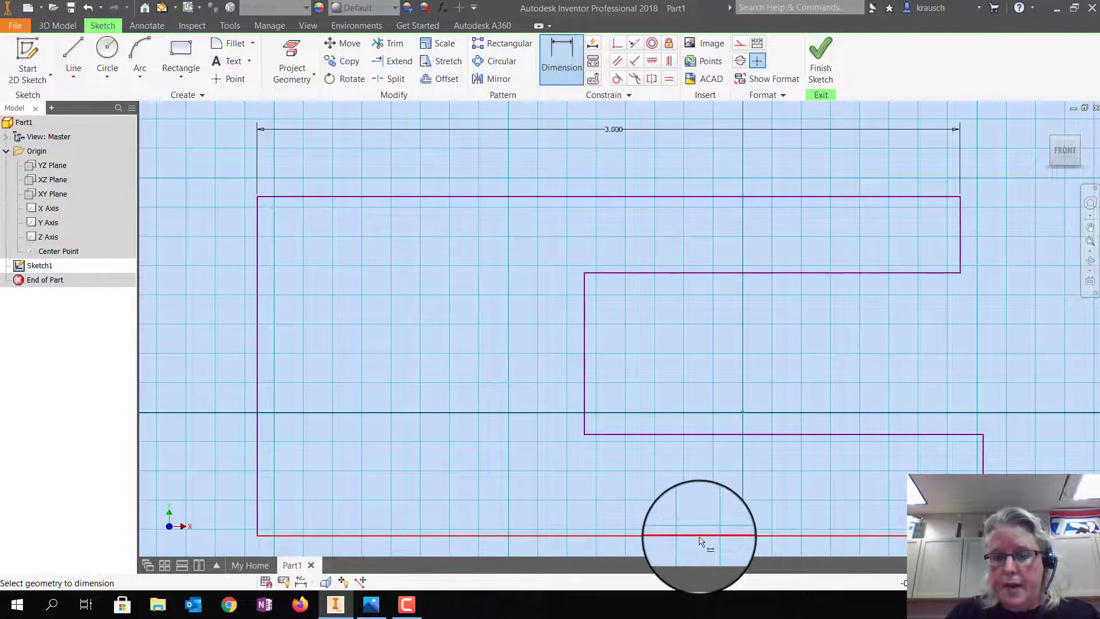
{"action": "left_click", "coordinate": [701, 536]}
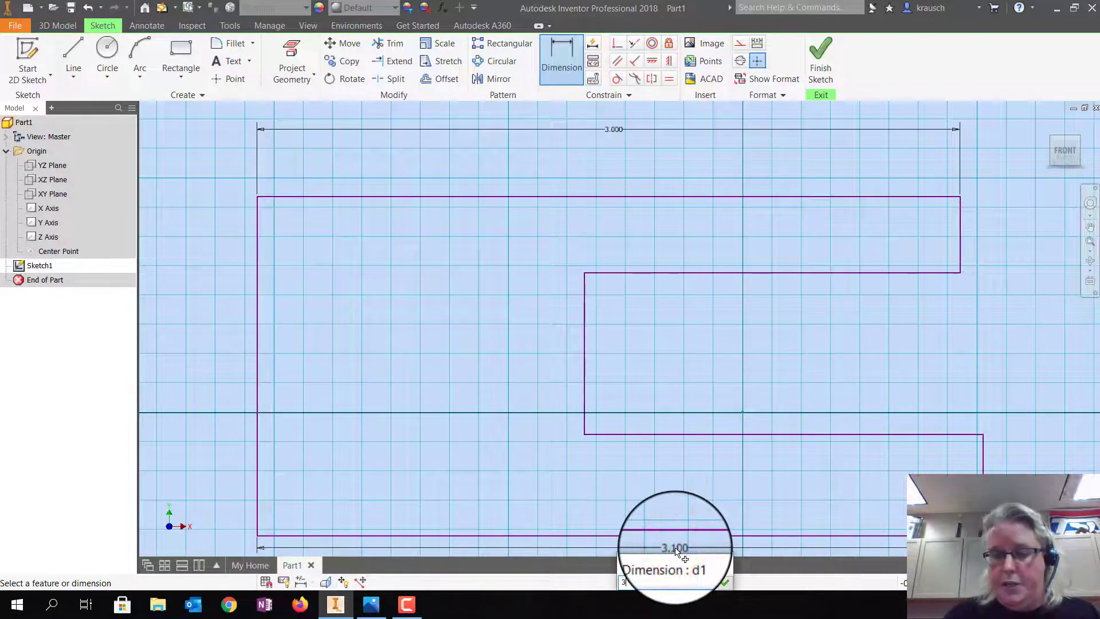
{"action": "key", "text": "Return"}
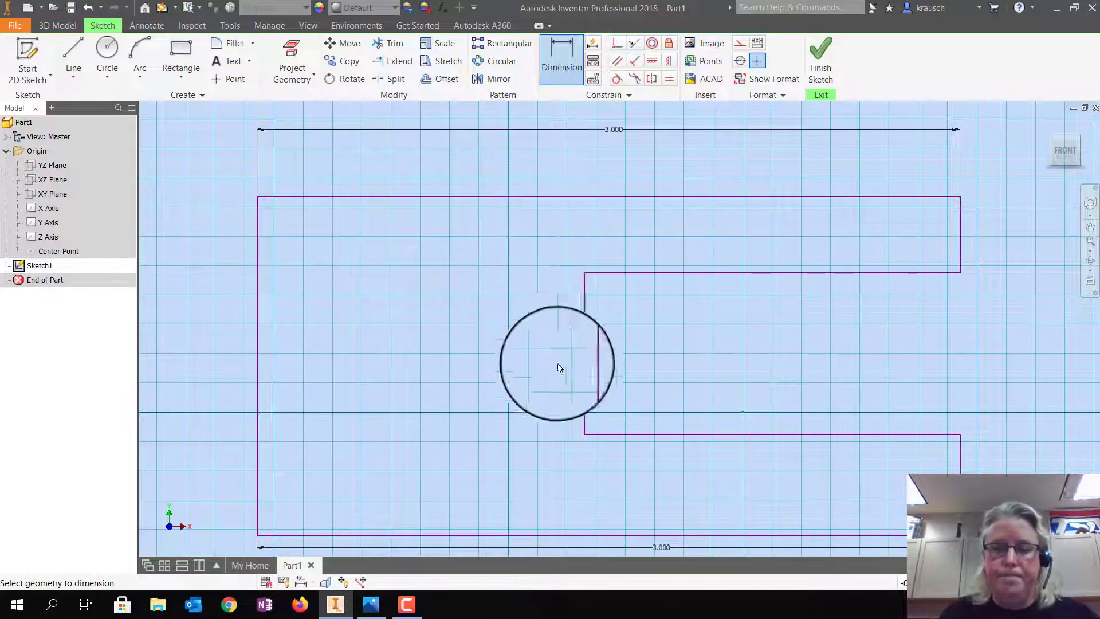
Step: Check the overall height on the reference drawing and dimension the profile's left vertical edge to 1.25 in
{"action": "left_click", "coordinate": [377, 611]}
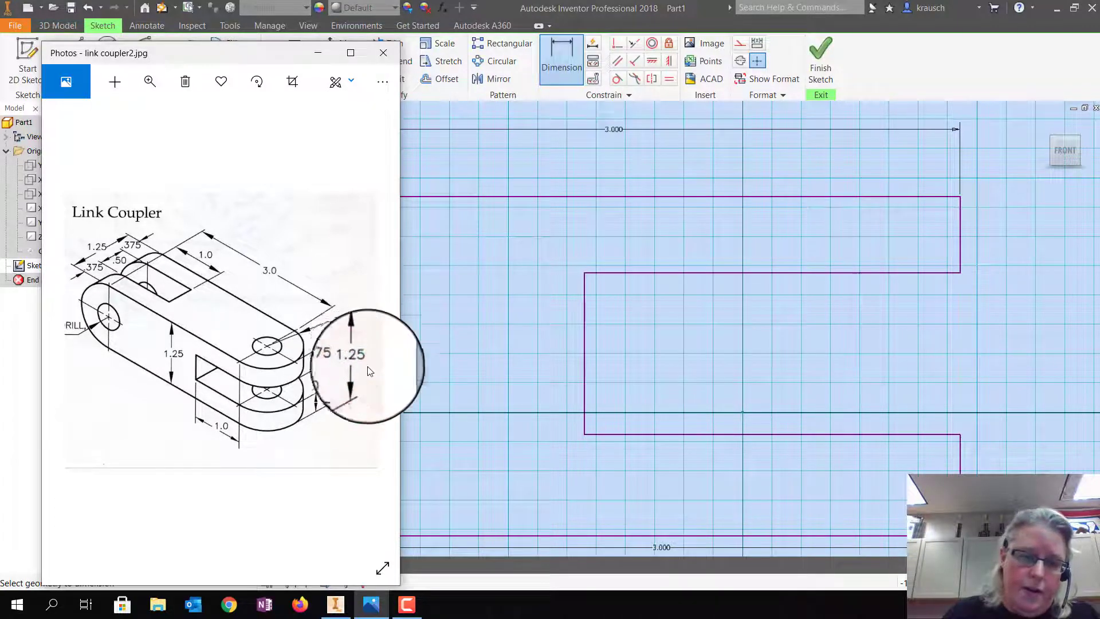
{"action": "left_click", "coordinate": [479, 364]}
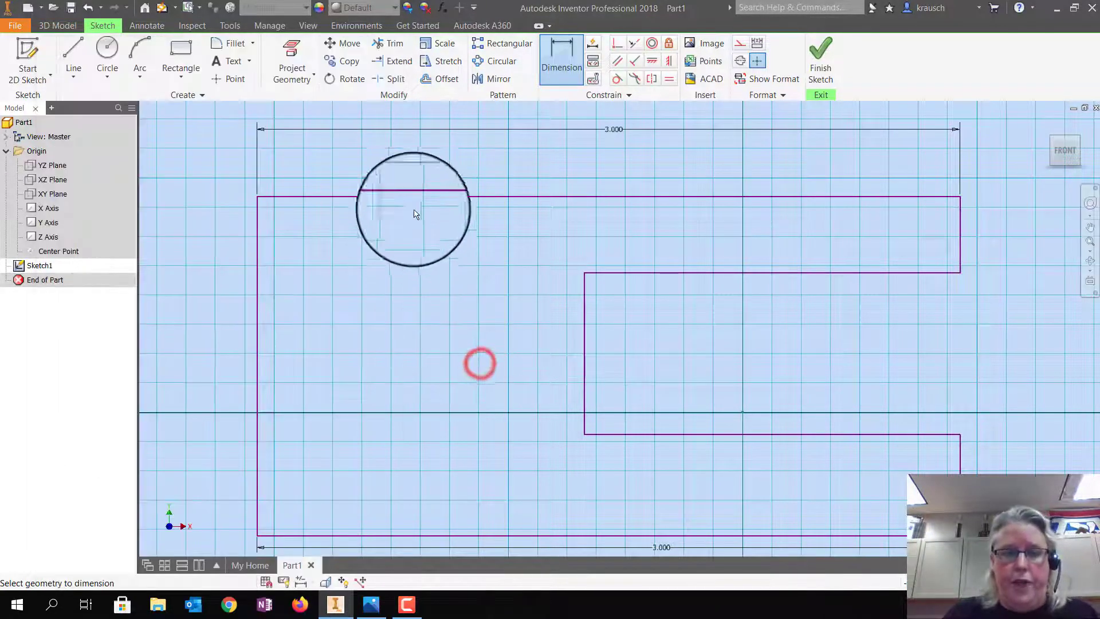
{"action": "left_click", "coordinate": [256, 381]}
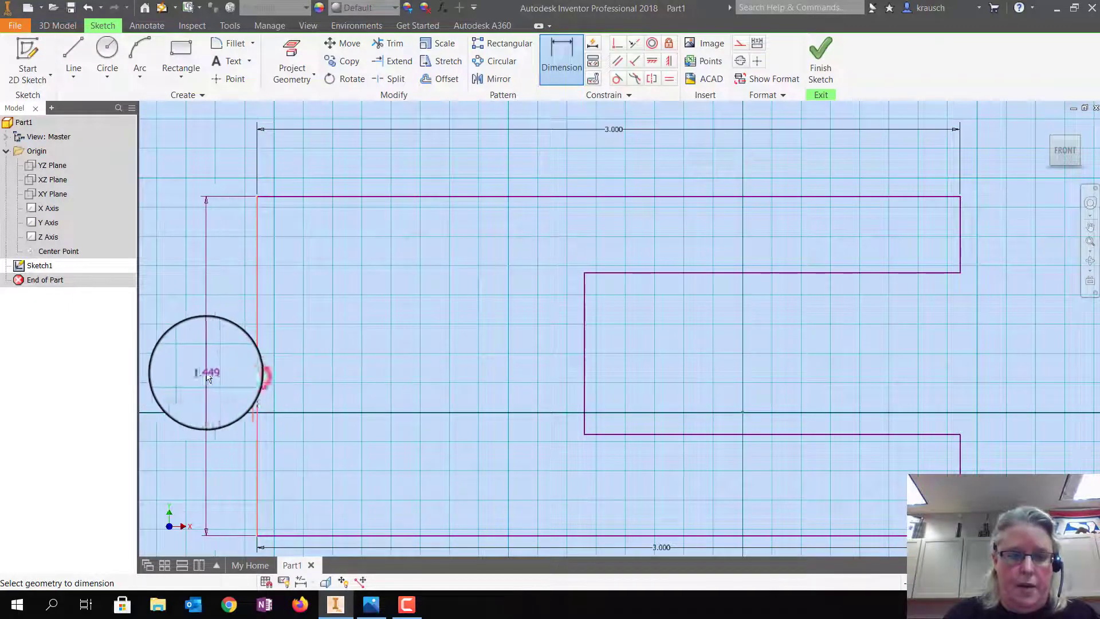
{"action": "left_click", "coordinate": [207, 374]}
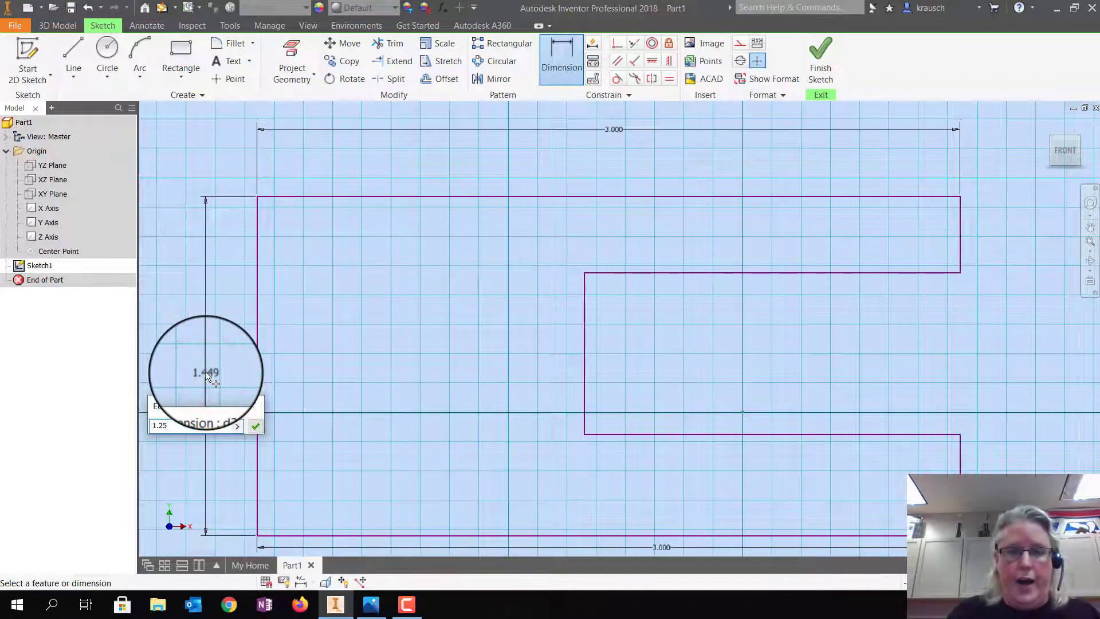
{"action": "key", "text": "Return"}
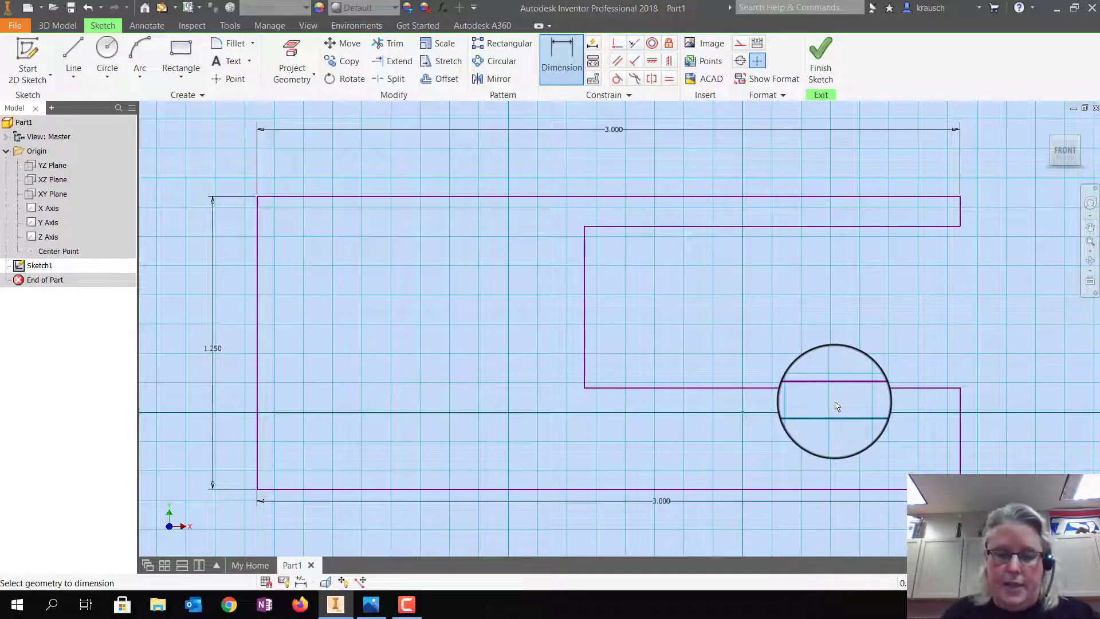
Step: Check the arm and slot heights on the reference drawing and dimension the upper arm's vertical end edge to 0.375 in
{"action": "left_click", "coordinate": [371, 604]}
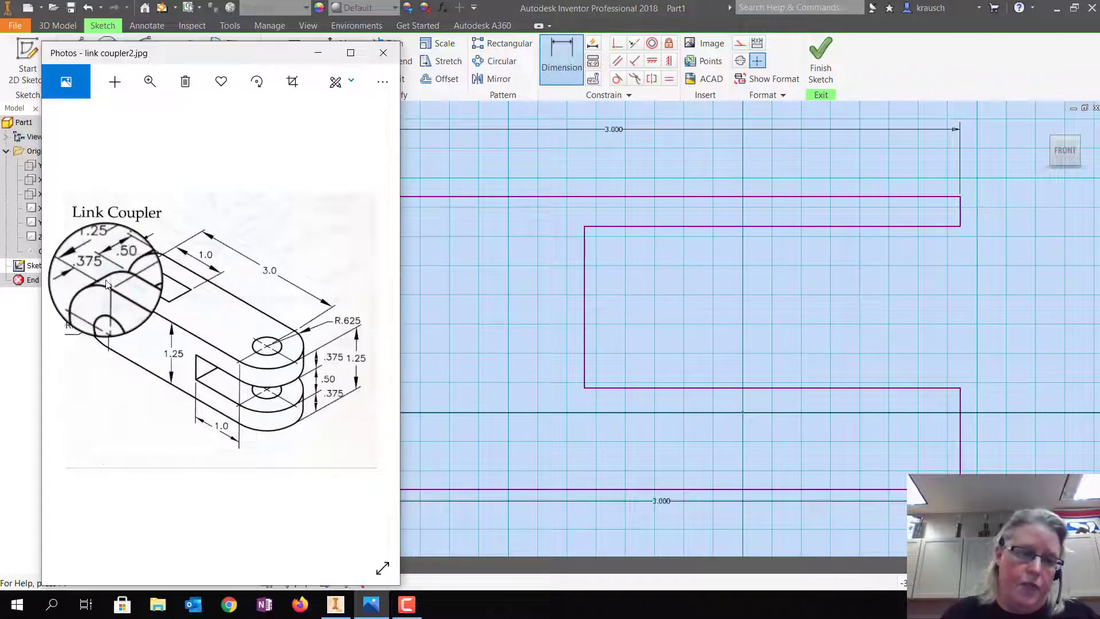
{"action": "left_click", "coordinate": [109, 280]}
{"action": "left_click", "coordinate": [325, 351]}
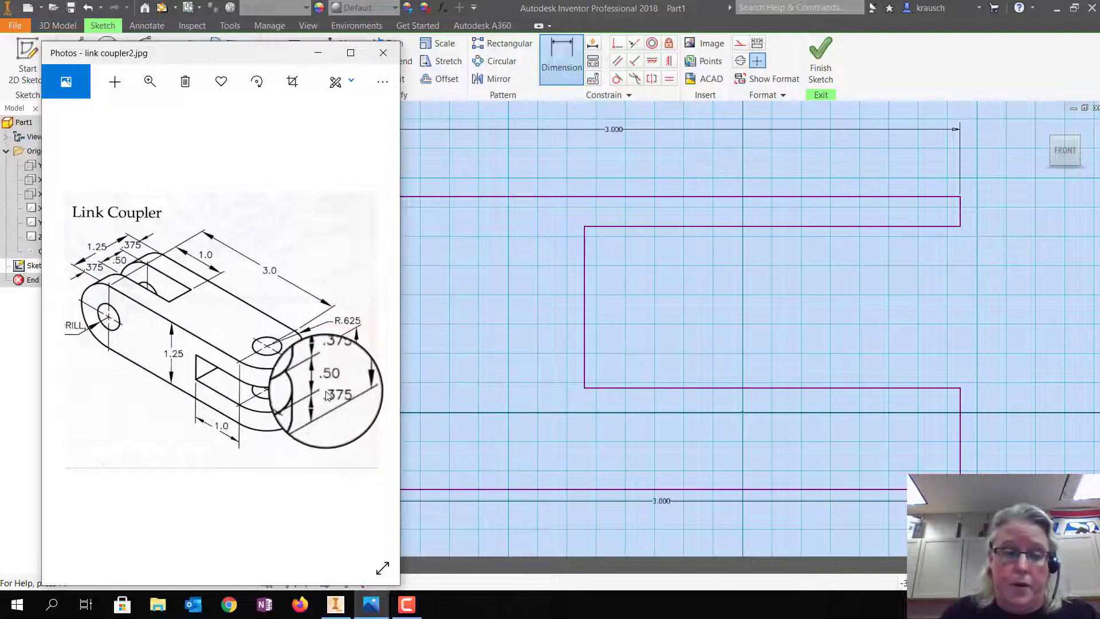
{"action": "left_click", "coordinate": [316, 364]}
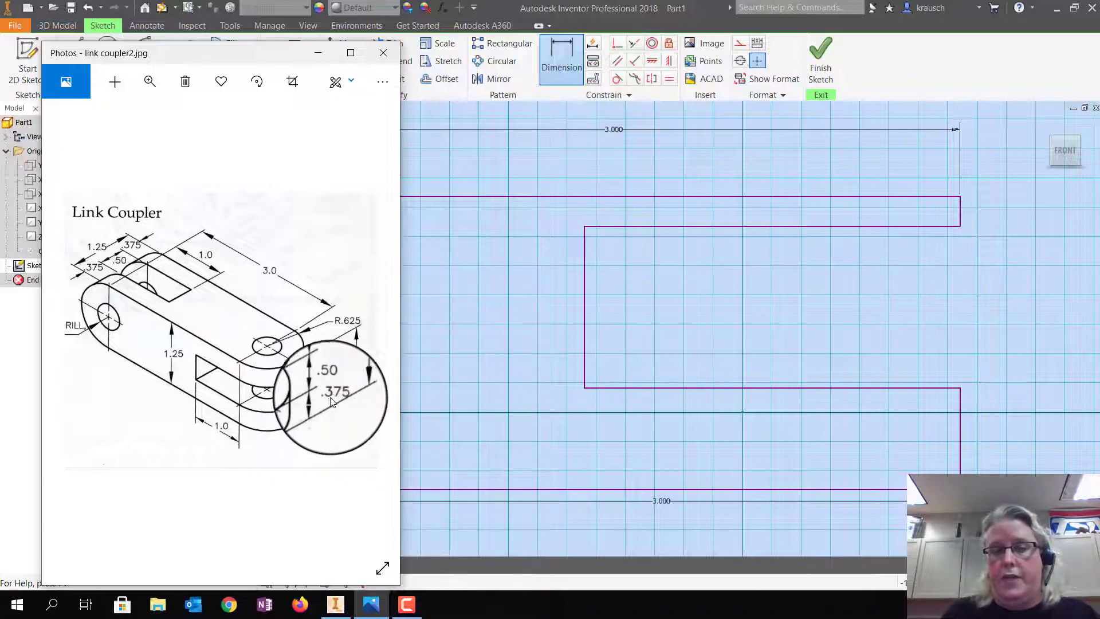
{"action": "left_click", "coordinate": [491, 339]}
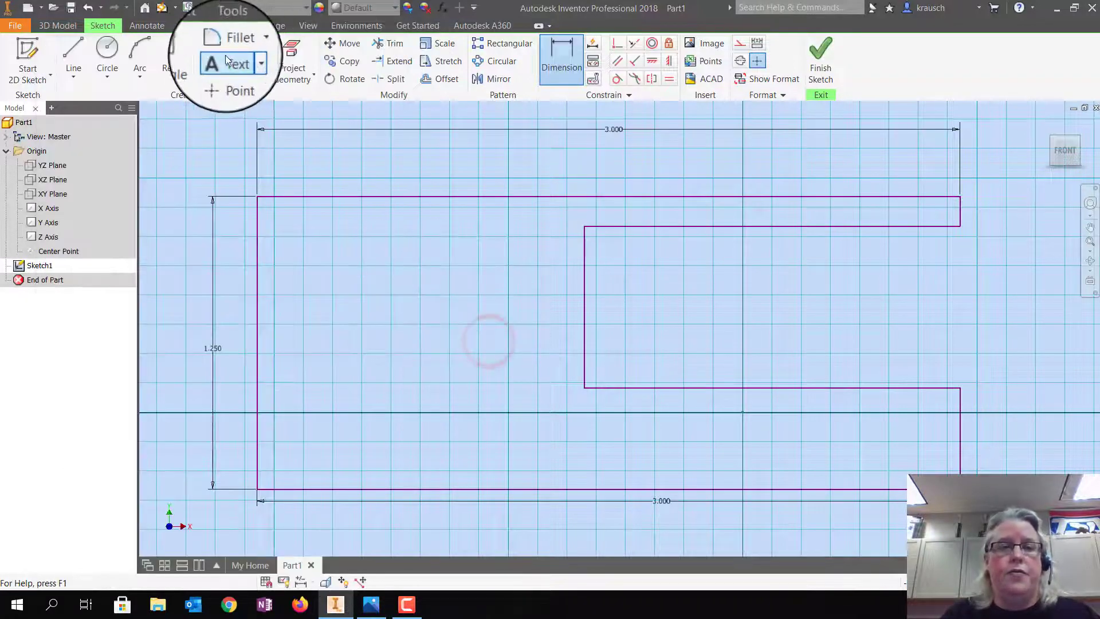
{"action": "left_click", "coordinate": [562, 60]}
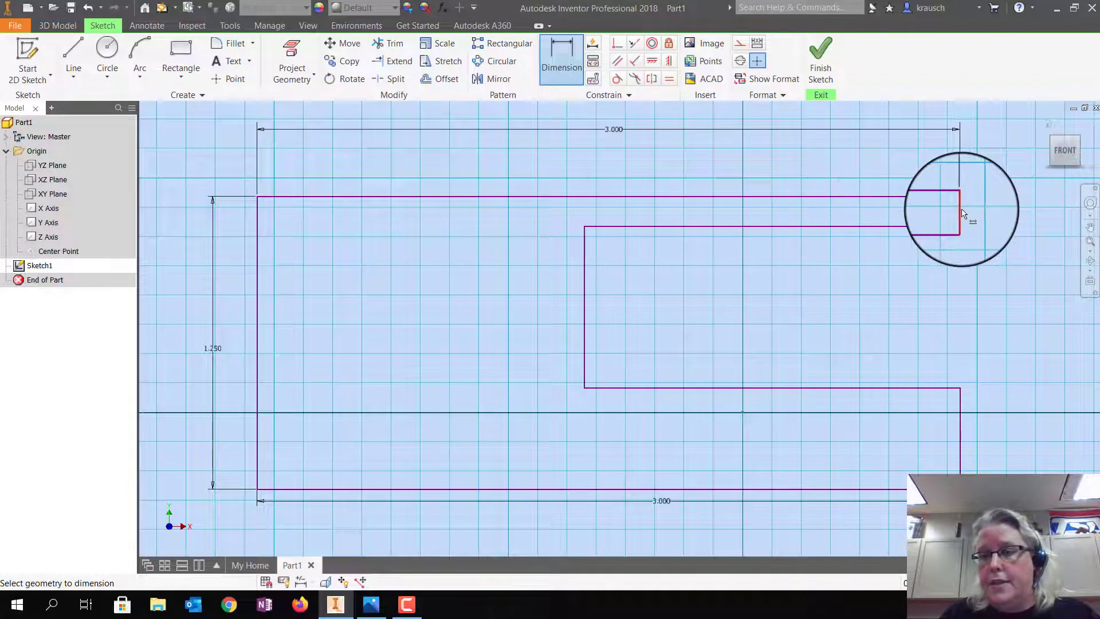
{"action": "left_click", "coordinate": [961, 213]}
{"action": "left_click", "coordinate": [1002, 212]}
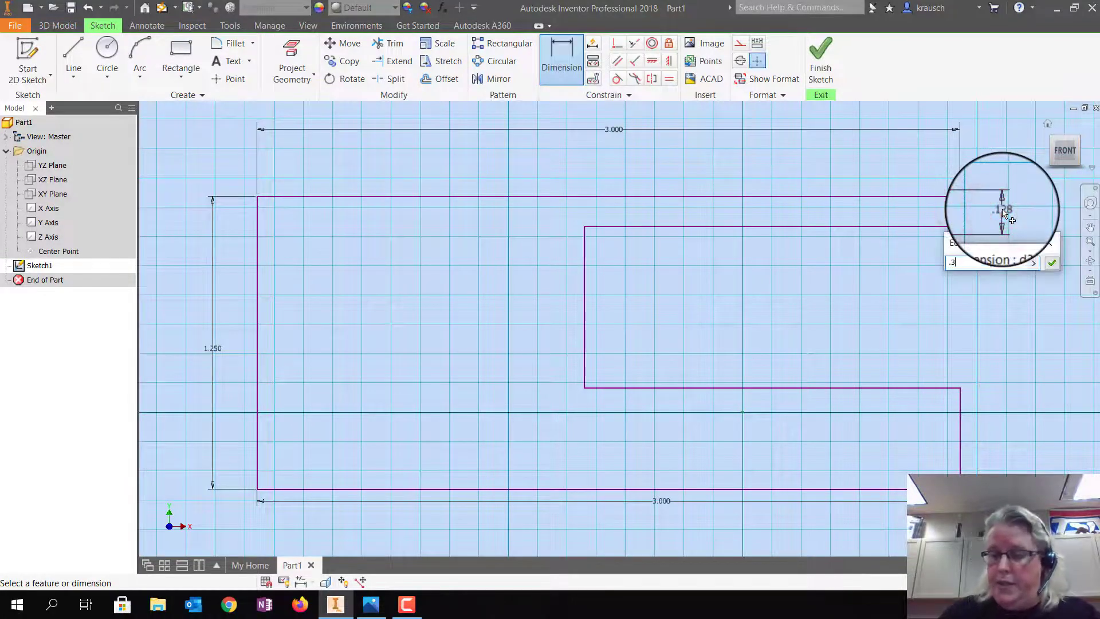
{"action": "key", "text": "Return"}
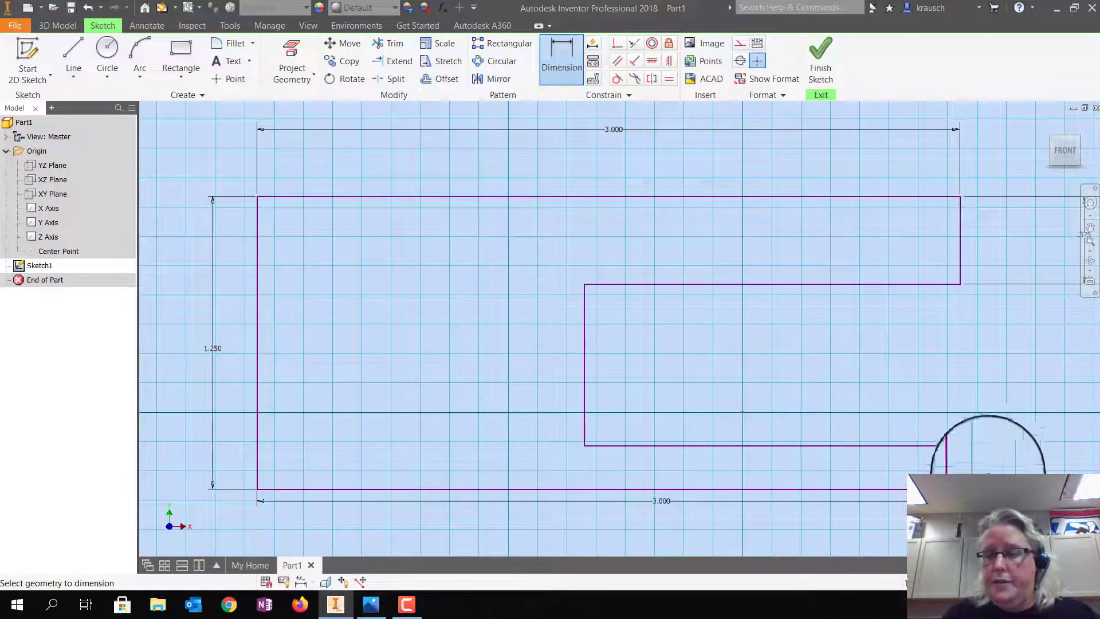
Step: Dimension the slot's inner vertical edge to 0.5 in
{"action": "left_click", "coordinate": [585, 361]}
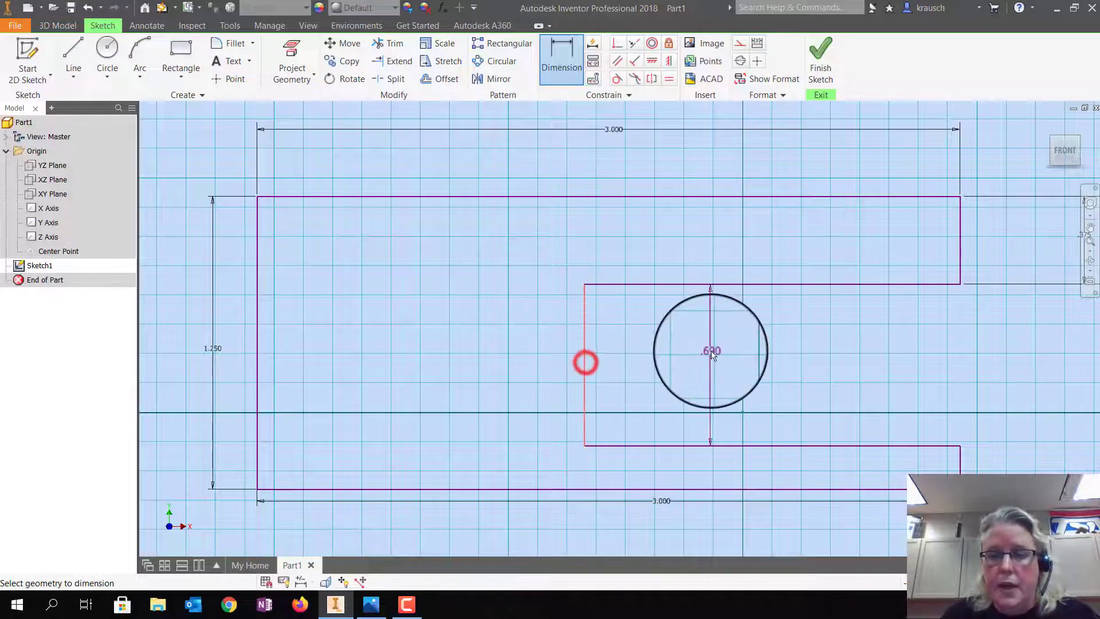
{"action": "left_click", "coordinate": [711, 350]}
{"action": "type", "text": ".5"}
{"action": "key", "text": "Return"}
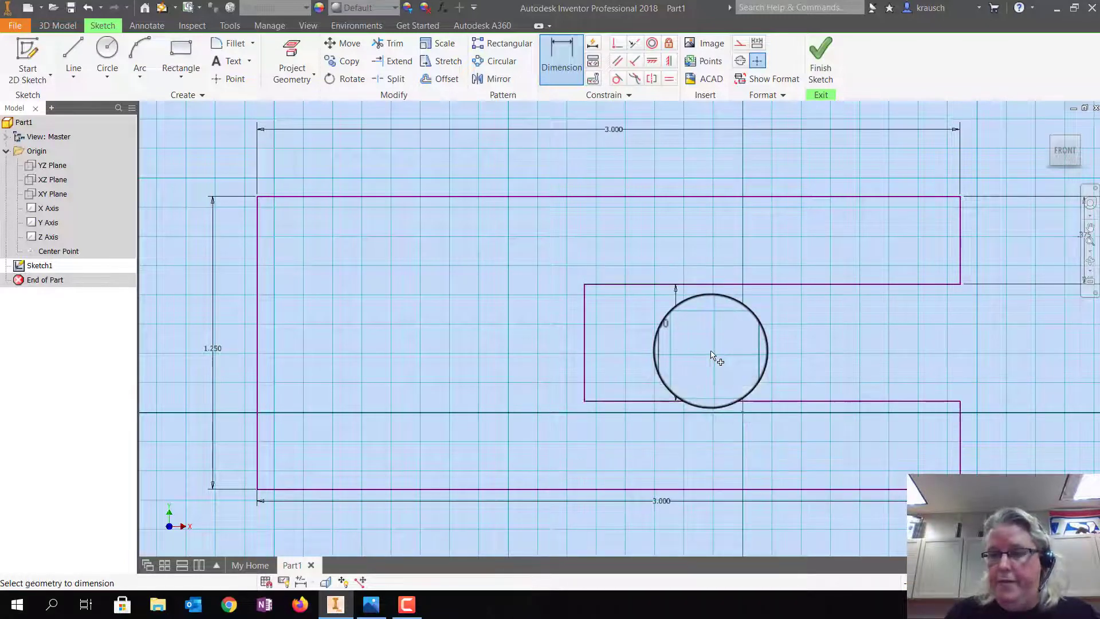
Step: Try to dimension the lower arm's vertical end edge
{"action": "left_click", "coordinate": [961, 436]}
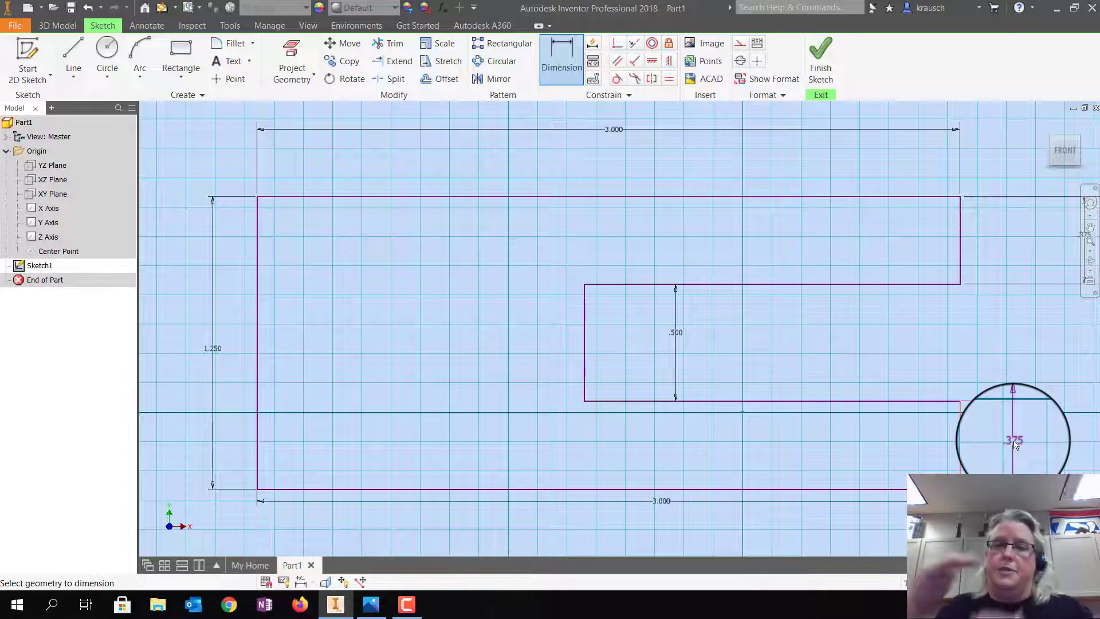
{"action": "left_click_drag", "start_coordinate": [1015, 445], "coordinate": [1023, 449]}
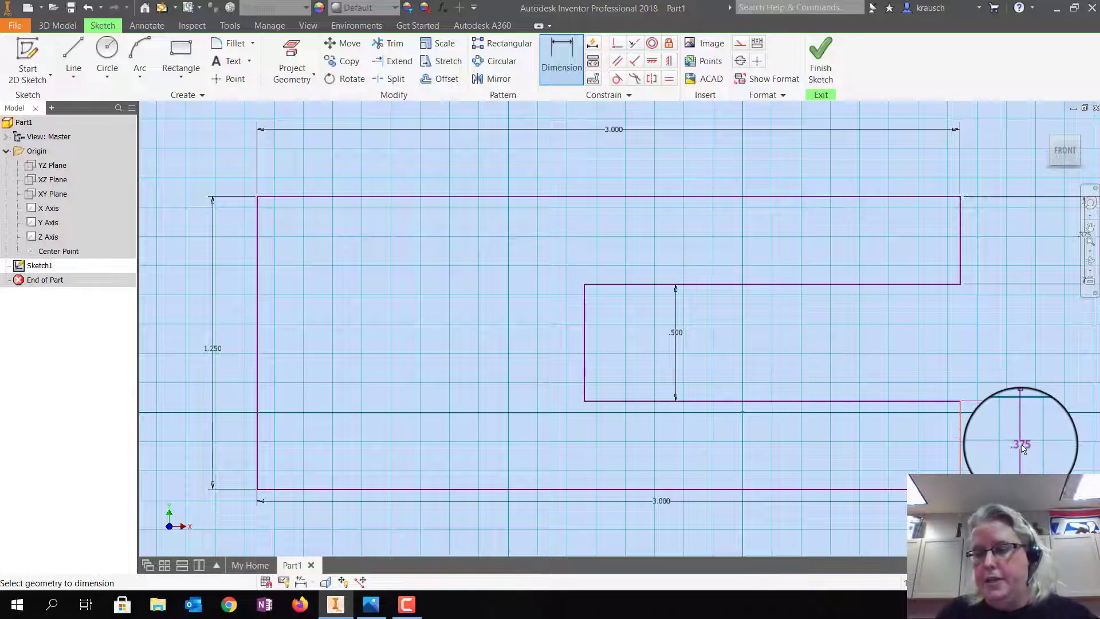
{"action": "left_click", "coordinate": [1023, 449]}
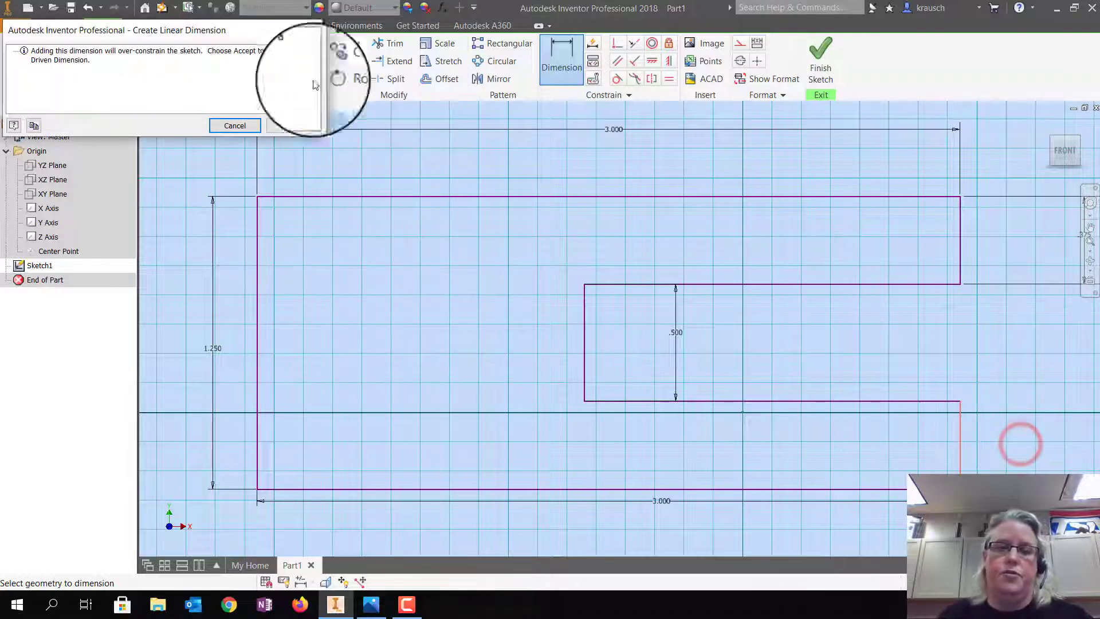
{"action": "left_click", "coordinate": [229, 127]}
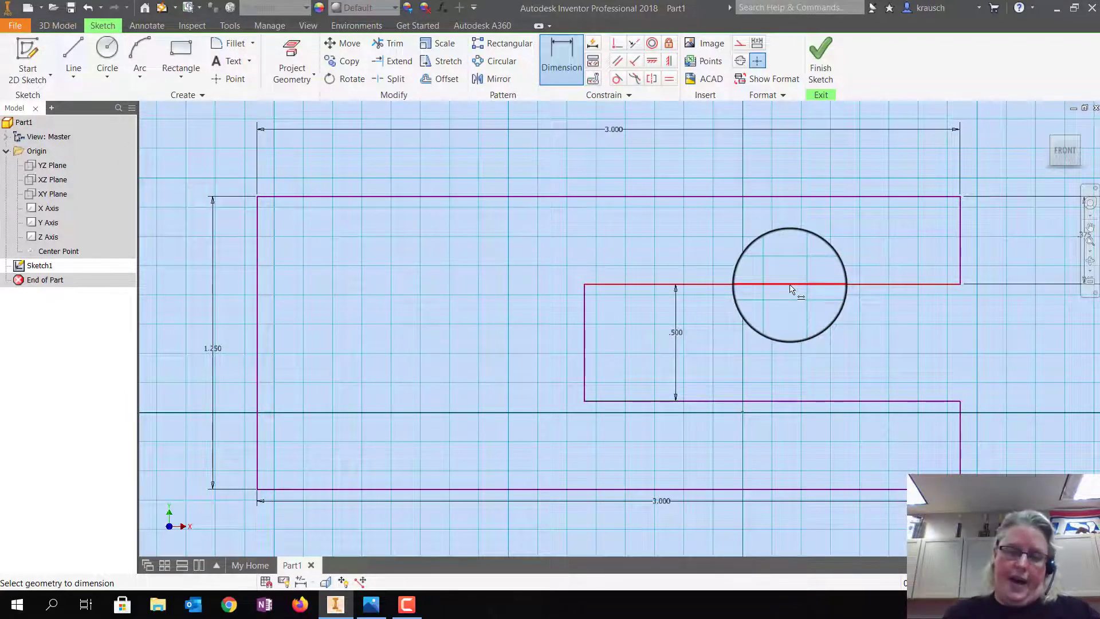
Step: Check the slot depth on the reference drawing and dimension the slot's upper horizontal edge to 1 in
{"action": "left_click", "coordinate": [372, 607]}
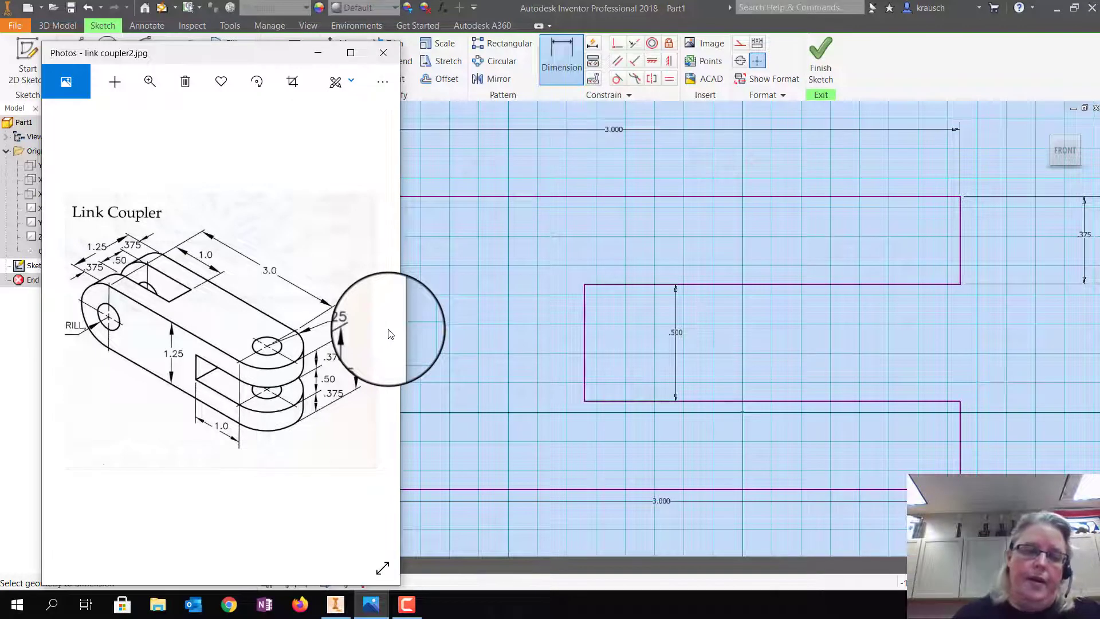
{"action": "left_click", "coordinate": [228, 363]}
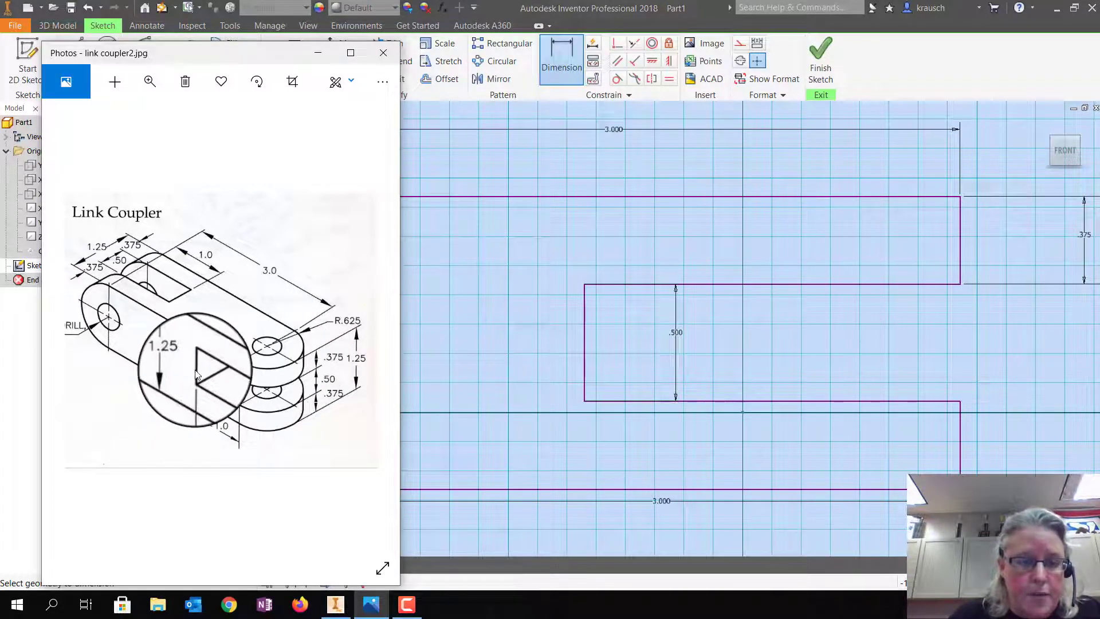
{"action": "left_click", "coordinate": [240, 350]}
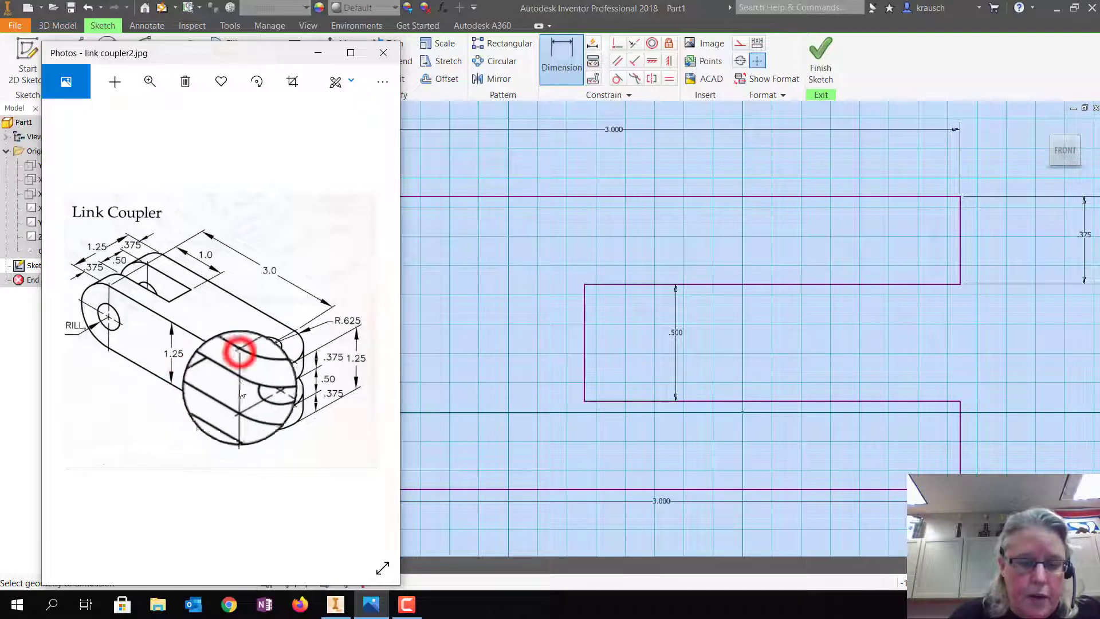
{"action": "left_click", "coordinate": [755, 285]}
{"action": "left_click", "coordinate": [755, 249]}
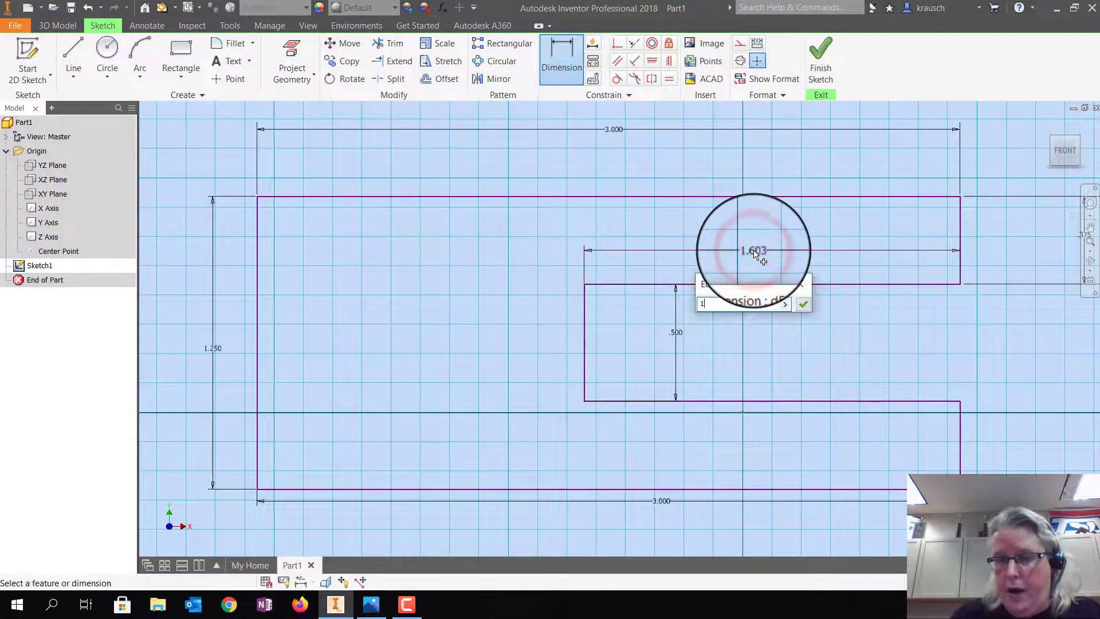
{"action": "type", "text": "1"}
{"action": "key", "text": "Return"}
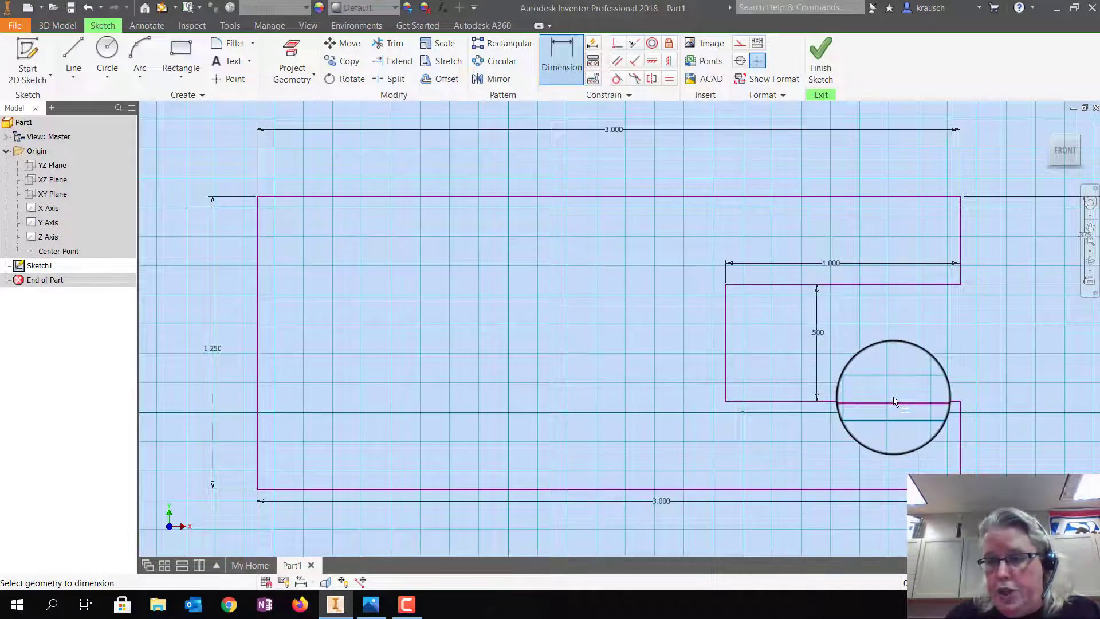
{"action": "left_click", "coordinate": [895, 401]}
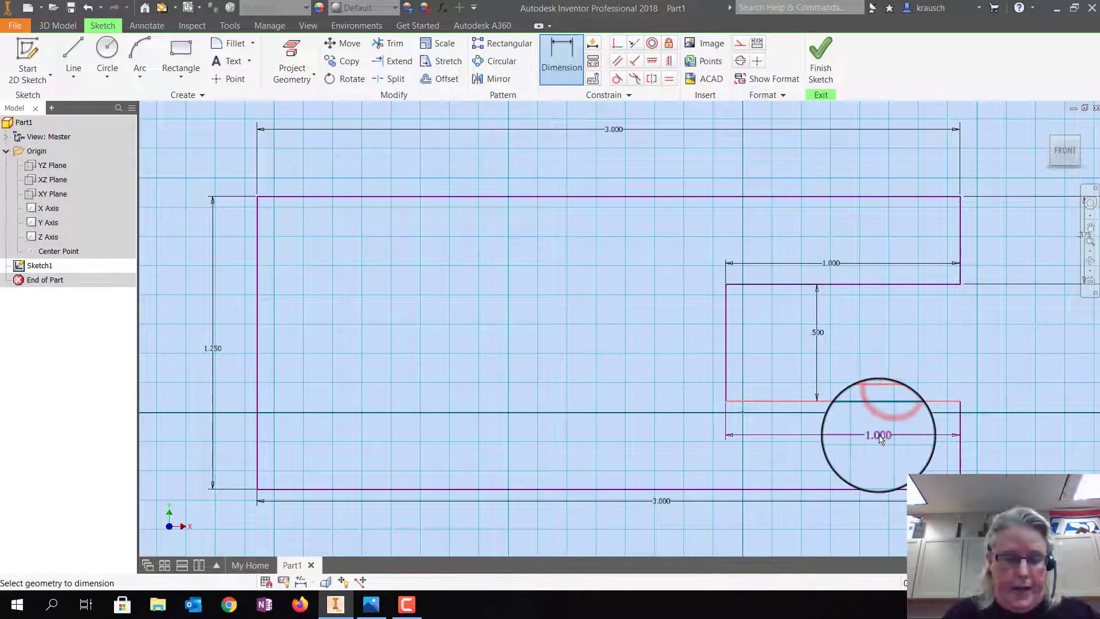
{"action": "key", "text": "Escape"}
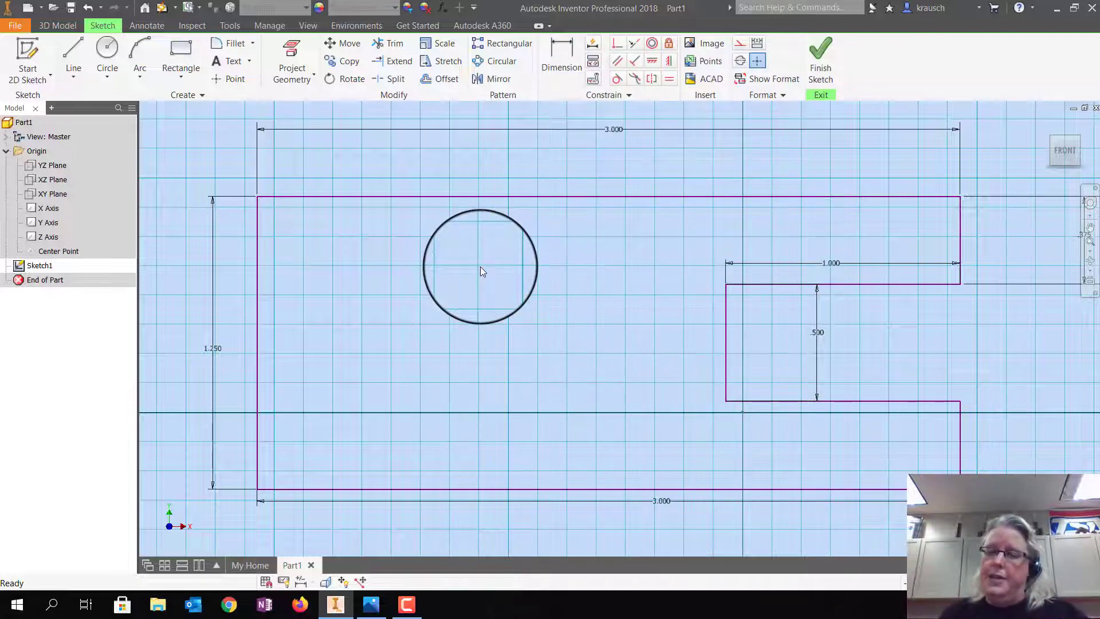
Step: Compare the dimensioned side profile with the reference drawing and finish the sketch
{"action": "left_click", "coordinate": [372, 607]}
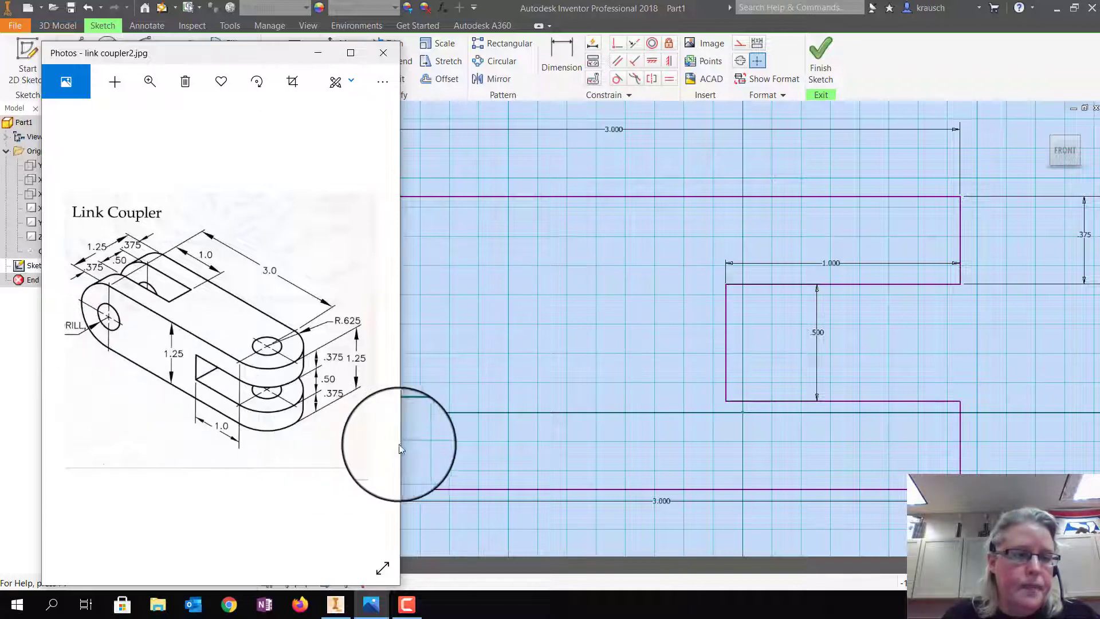
{"action": "left_click", "coordinate": [545, 346]}
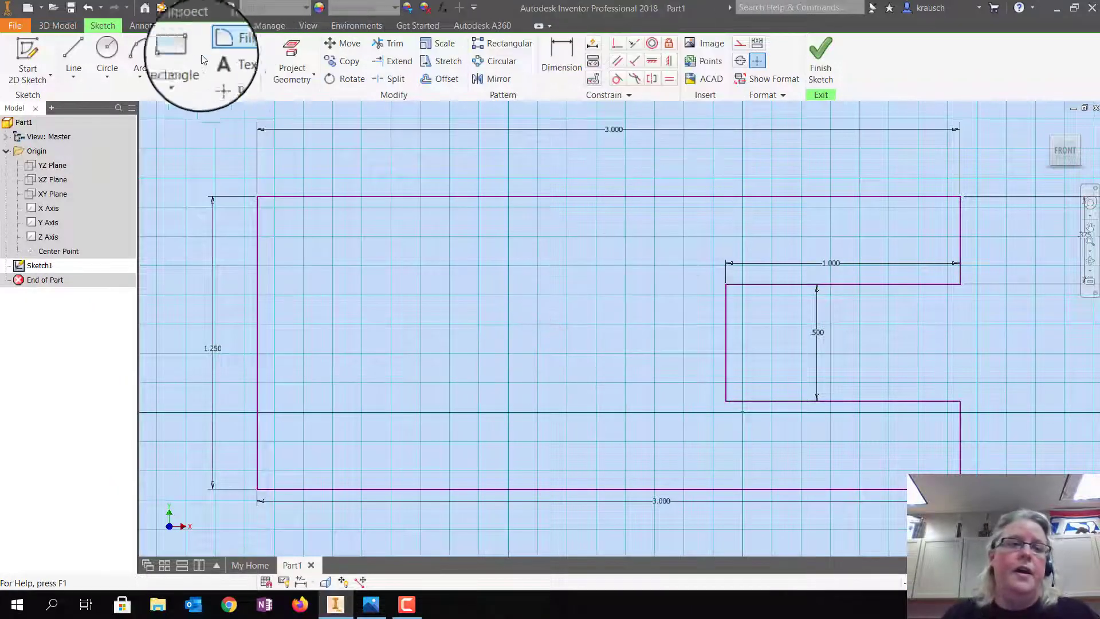
{"action": "left_click", "coordinate": [817, 52]}
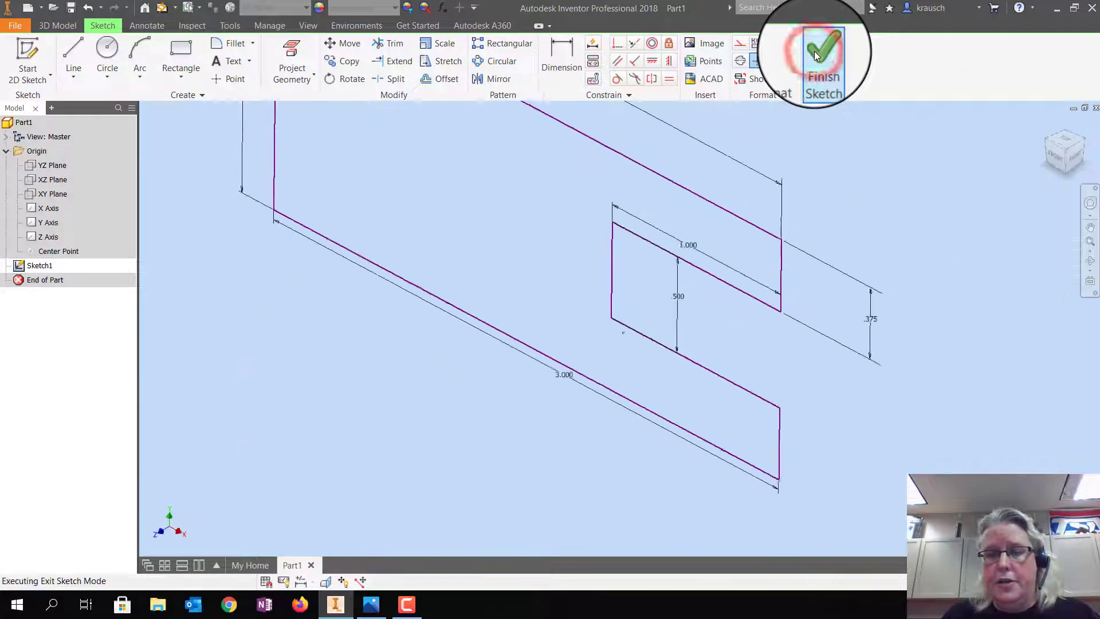
Step: Check the part's overall width on the reference drawing and extrude the side profile 1.25 in
{"action": "left_click", "coordinate": [371, 605]}
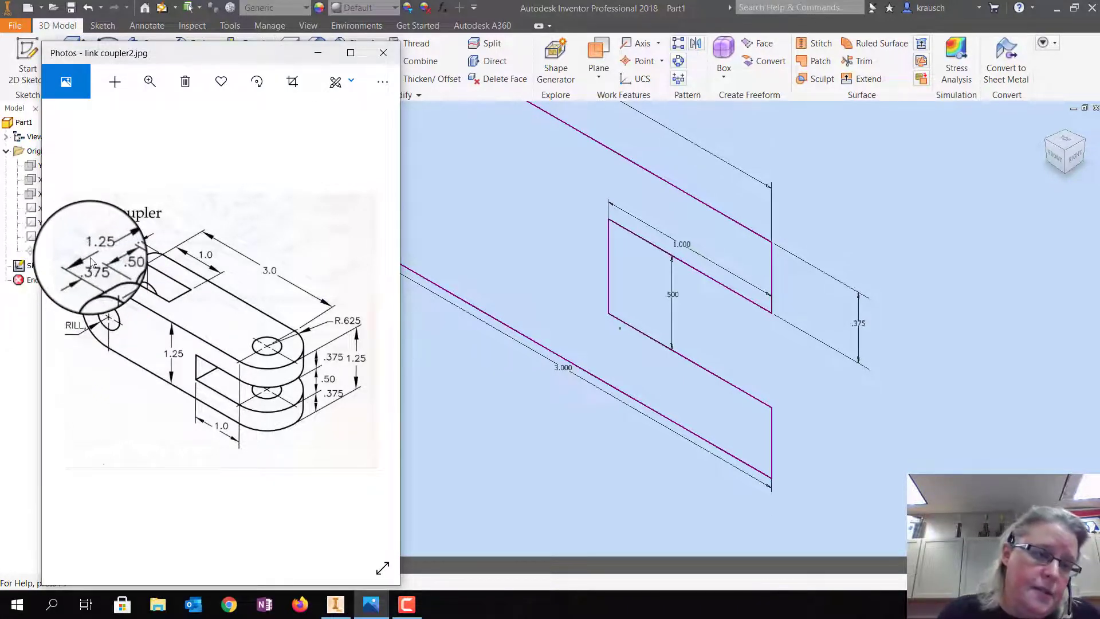
{"action": "left_click", "coordinate": [102, 289]}
{"action": "left_click", "coordinate": [163, 252]}
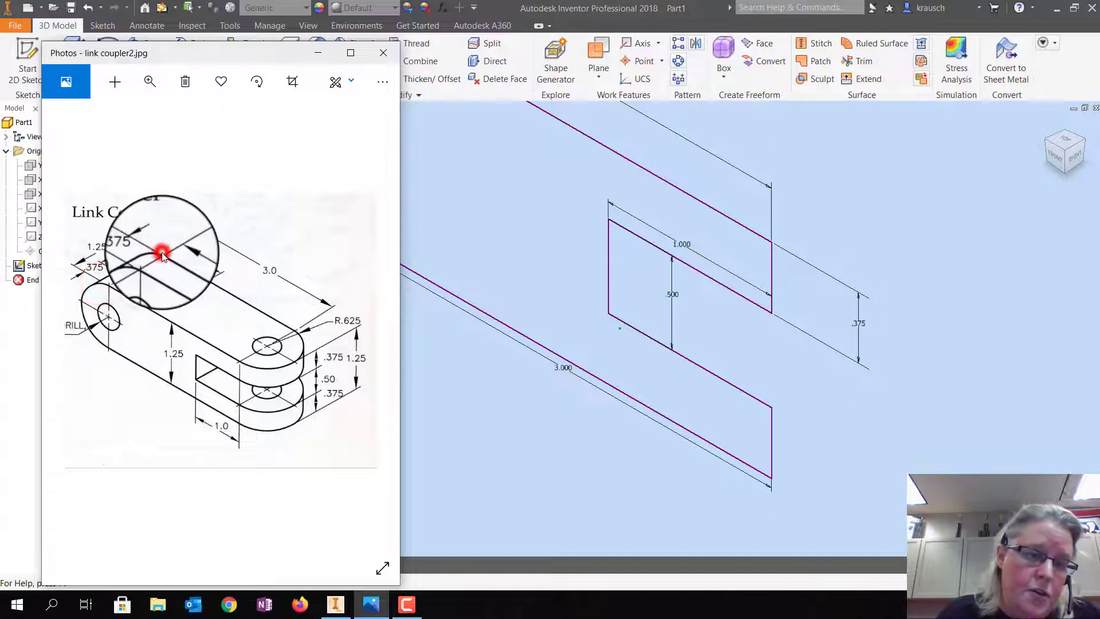
{"action": "left_click", "coordinate": [100, 258]}
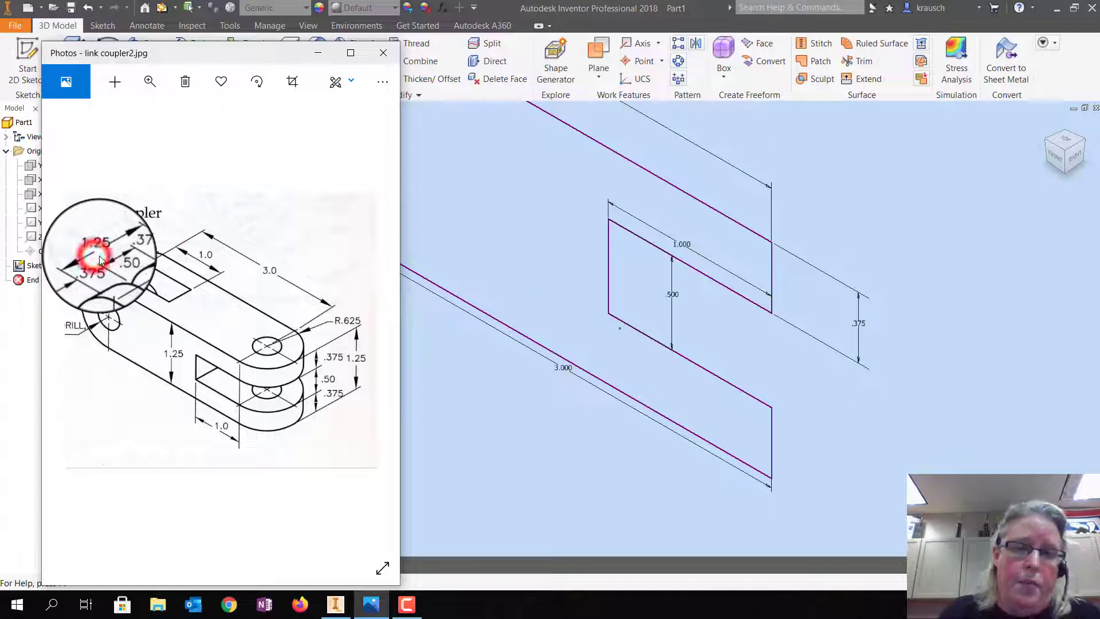
{"action": "left_click", "coordinate": [528, 278]}
{"action": "left_click", "coordinate": [76, 49]}
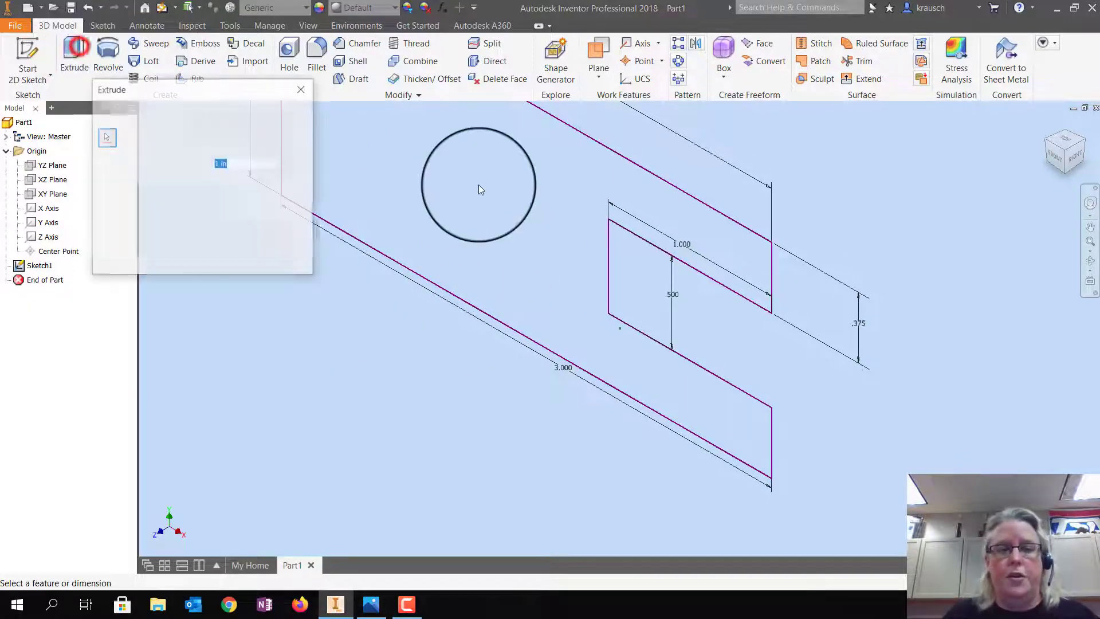
{"action": "type", "text": "1.2"}
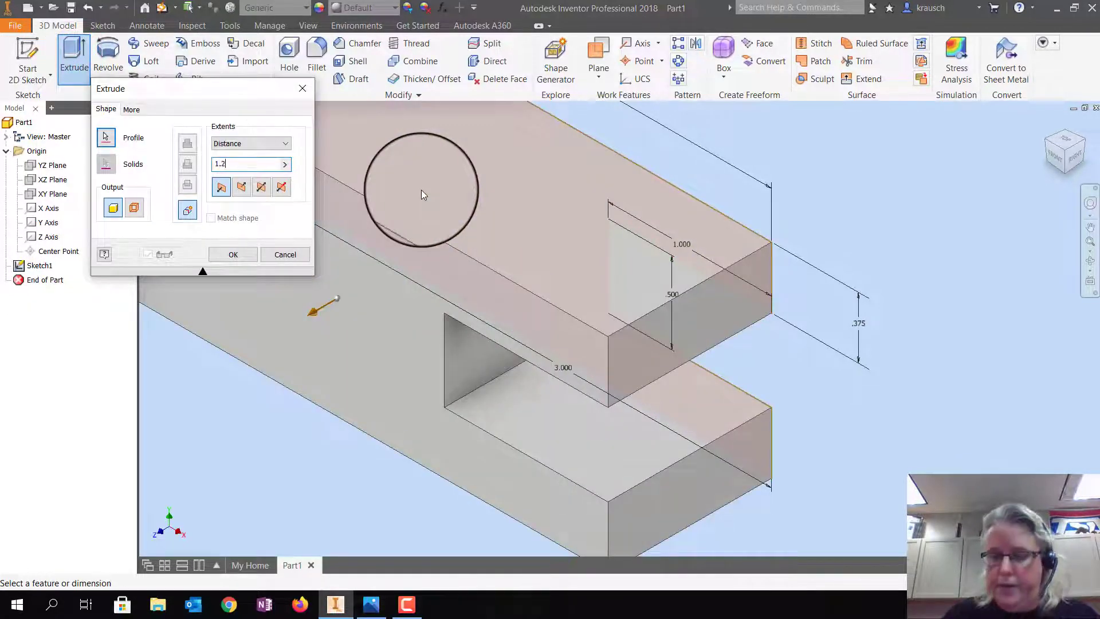
{"action": "type", "text": "5"}
{"action": "key", "text": "Return"}
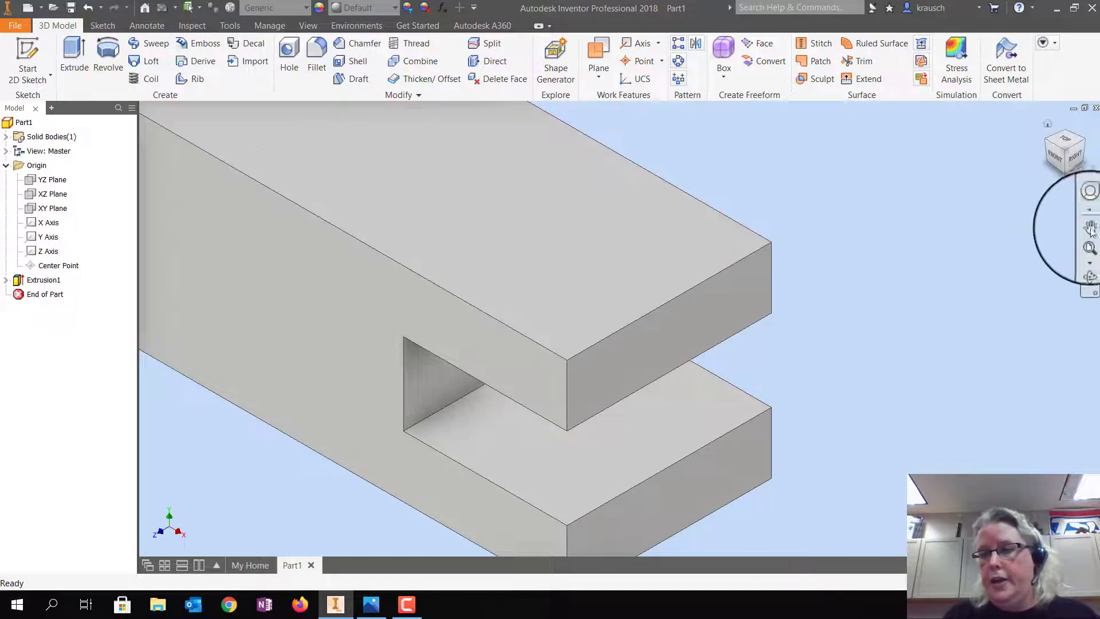
Step: Check the rounded end on the reference drawing and start a sketch on the block's top face with its cut edges projected
{"action": "left_click", "coordinate": [1091, 243]}
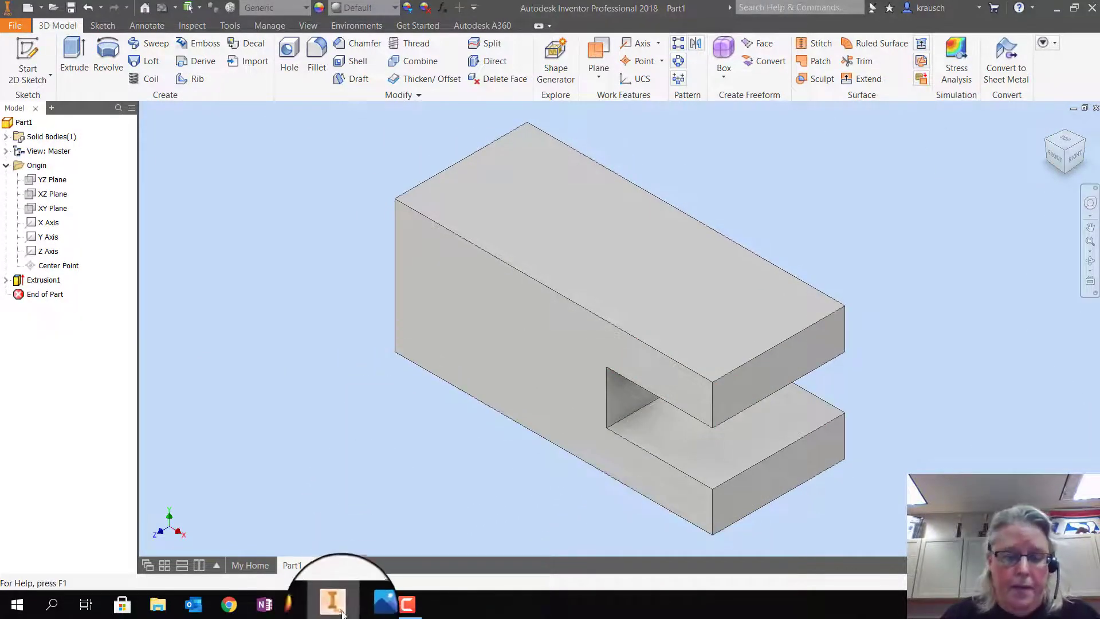
{"action": "mouse_move", "coordinate": [342, 614]}
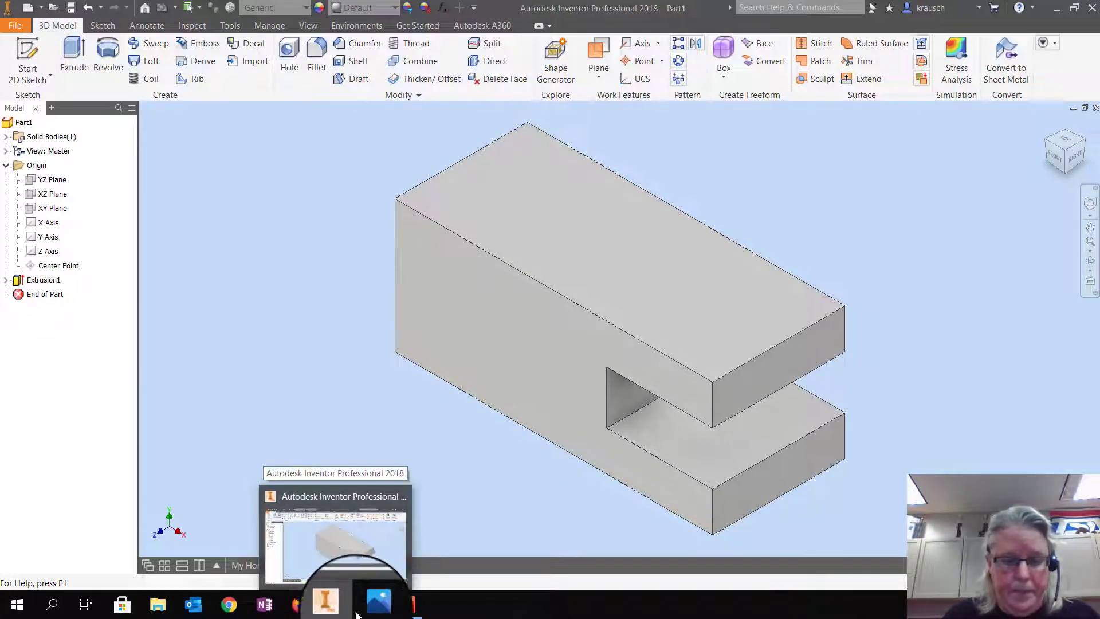
{"action": "left_click", "coordinate": [372, 604]}
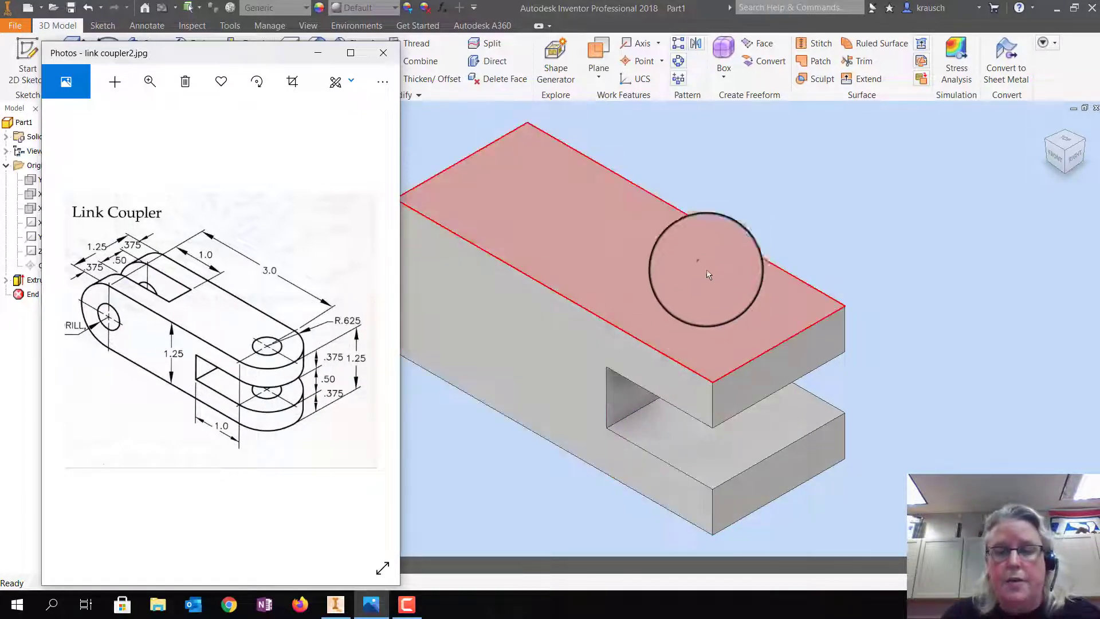
{"action": "left_click", "coordinate": [748, 197]}
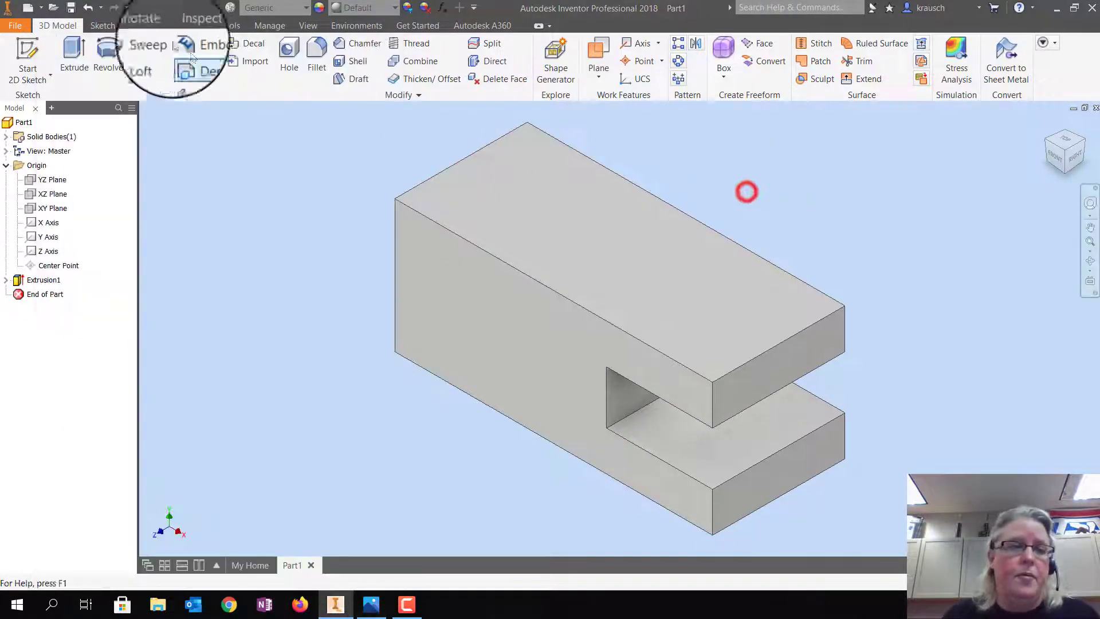
{"action": "left_click", "coordinate": [32, 57]}
{"action": "left_click", "coordinate": [635, 263]}
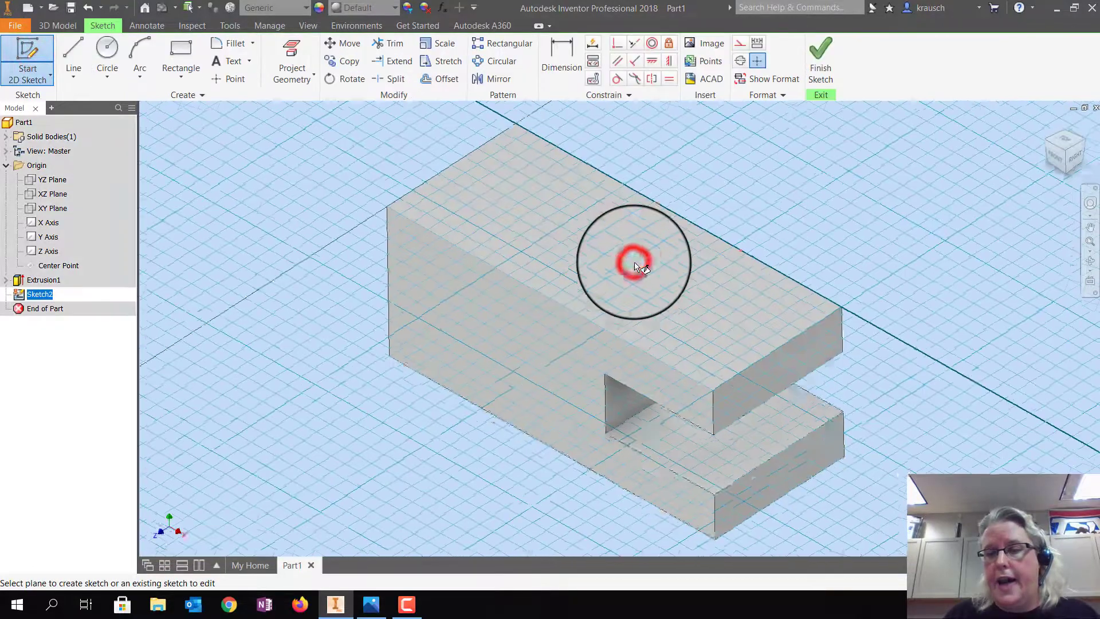
{"action": "left_click", "coordinate": [285, 72]}
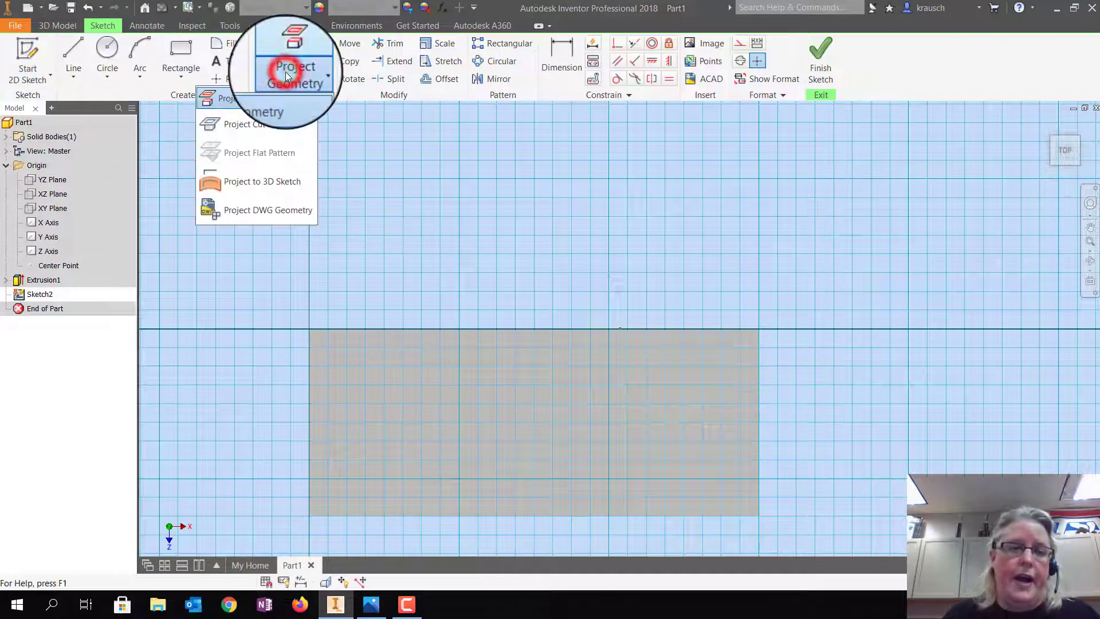
{"action": "left_click", "coordinate": [278, 129]}
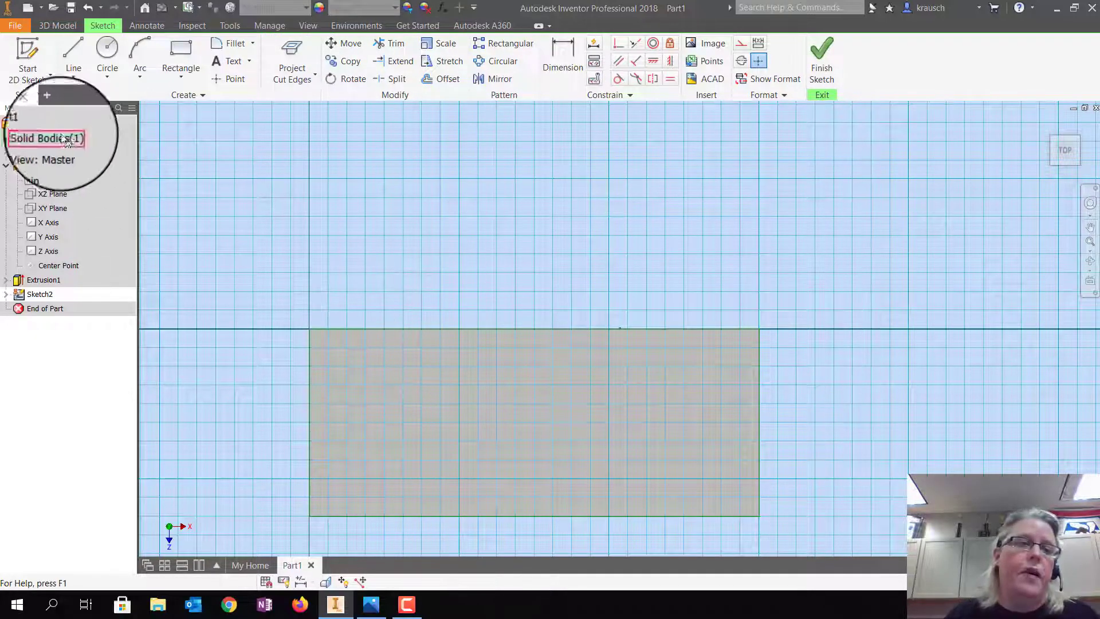
Step: Draw a circle from the slotted end edge's midpoint through its corner, trim the half inside the face, and finish the sketch
{"action": "left_click", "coordinate": [107, 47]}
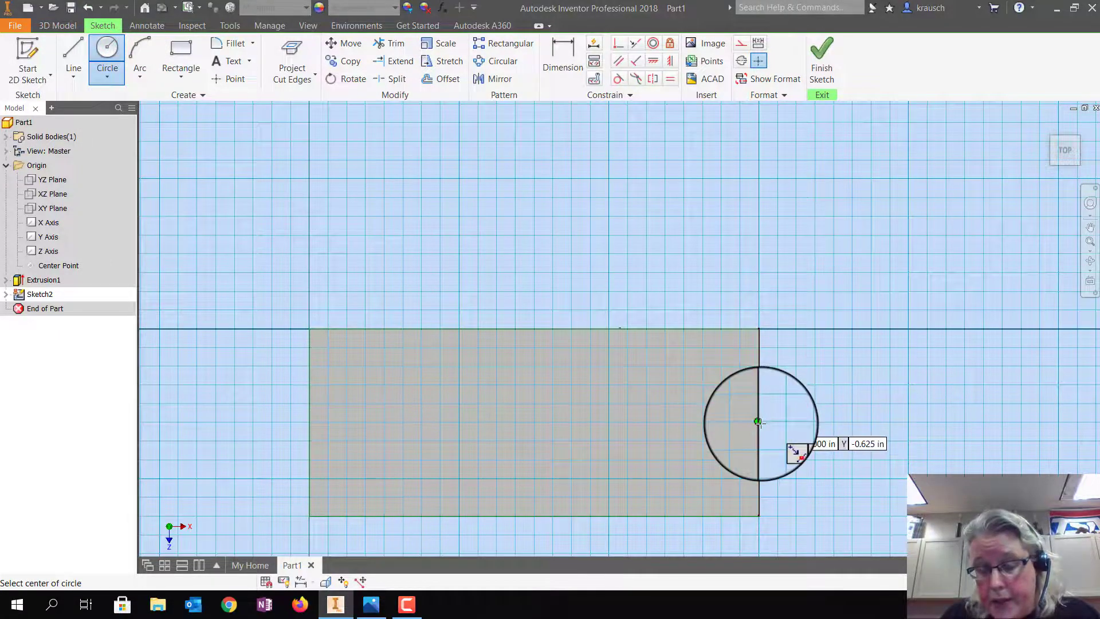
{"action": "left_click", "coordinate": [758, 422]}
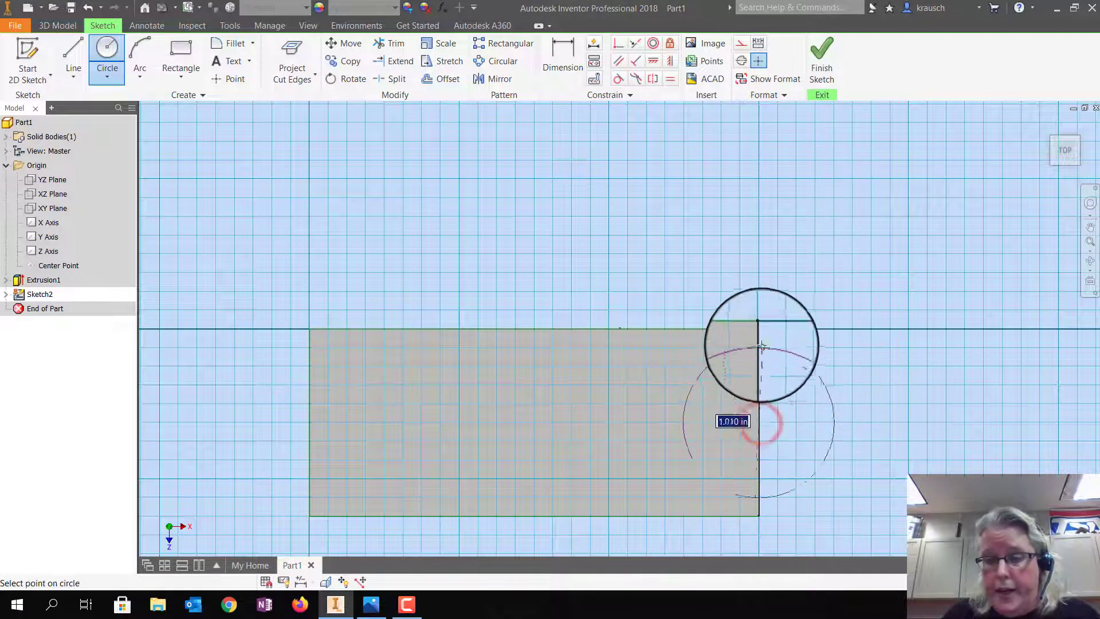
{"action": "left_click", "coordinate": [758, 328]}
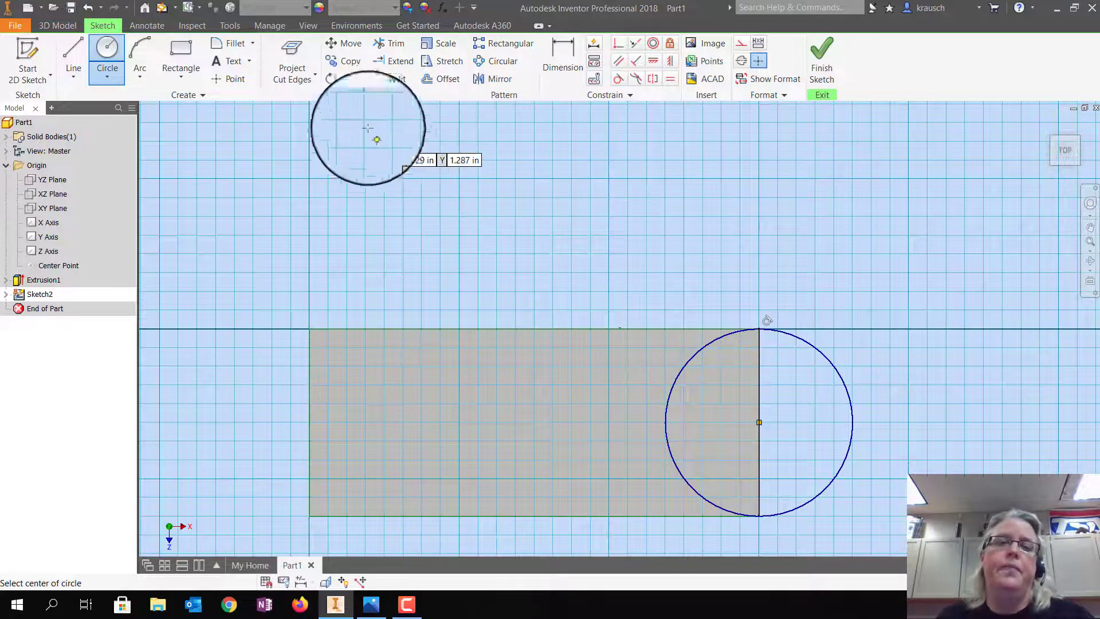
{"action": "left_click", "coordinate": [394, 44]}
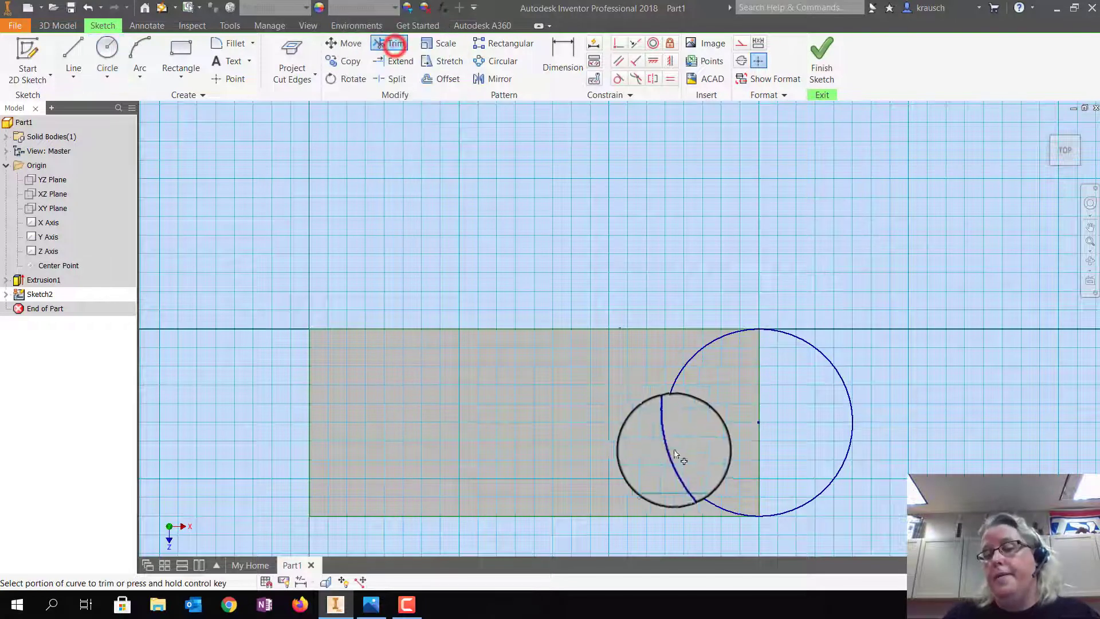
{"action": "left_click_drag", "start_coordinate": [672, 455], "coordinate": [927, 206]}
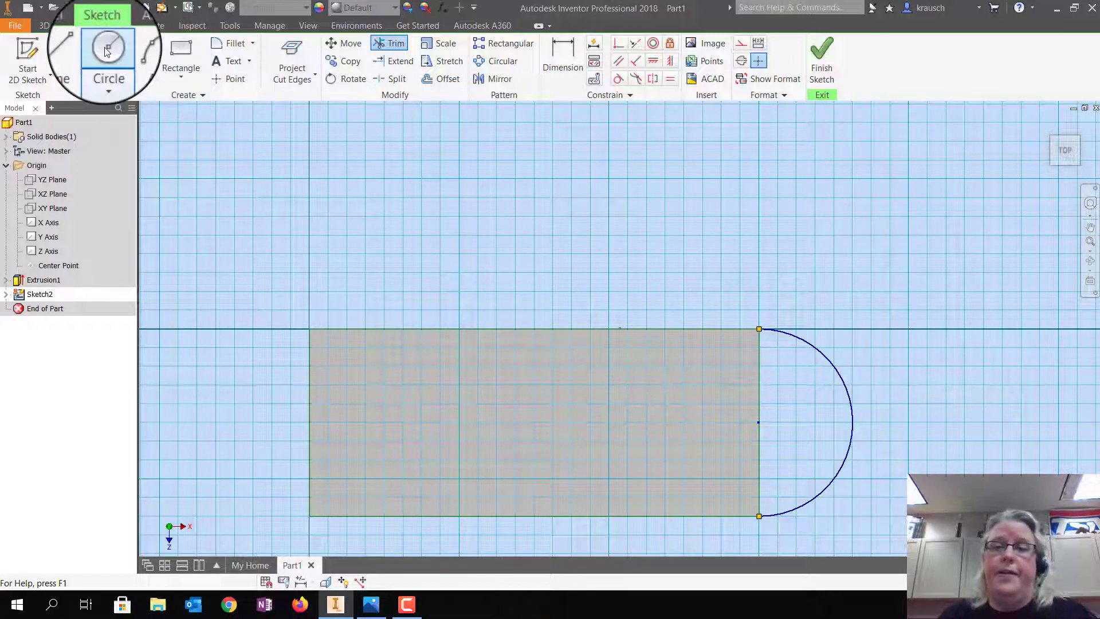
{"action": "left_click", "coordinate": [827, 43]}
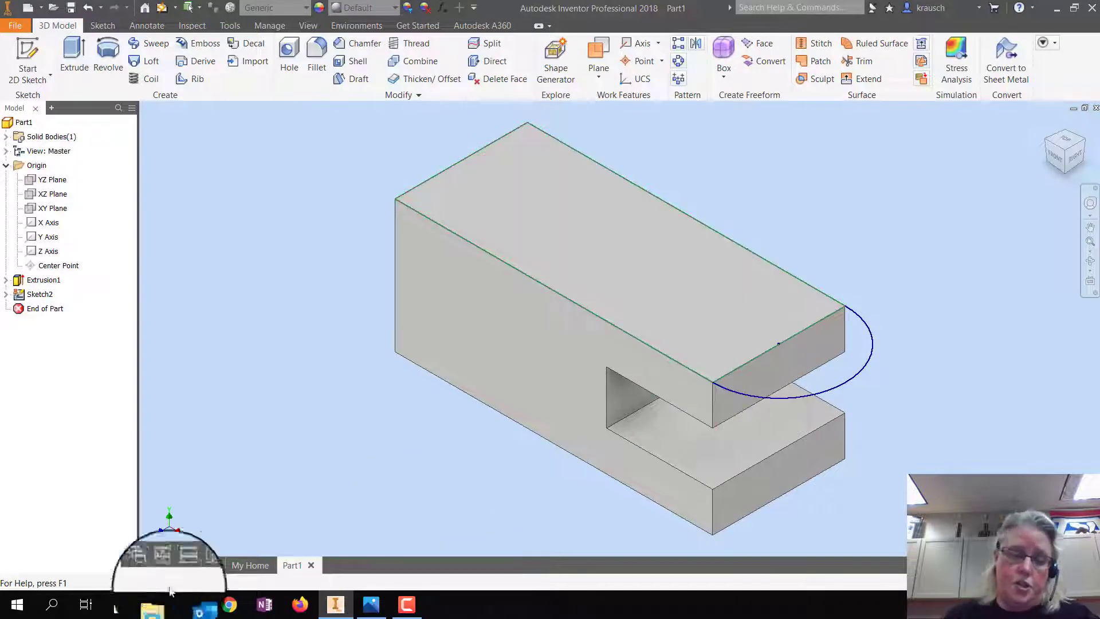
Step: Check the rounded arms on the reference drawing and extrude the half-circle profile .375 in downward along the upper arm
{"action": "left_click", "coordinate": [371, 605]}
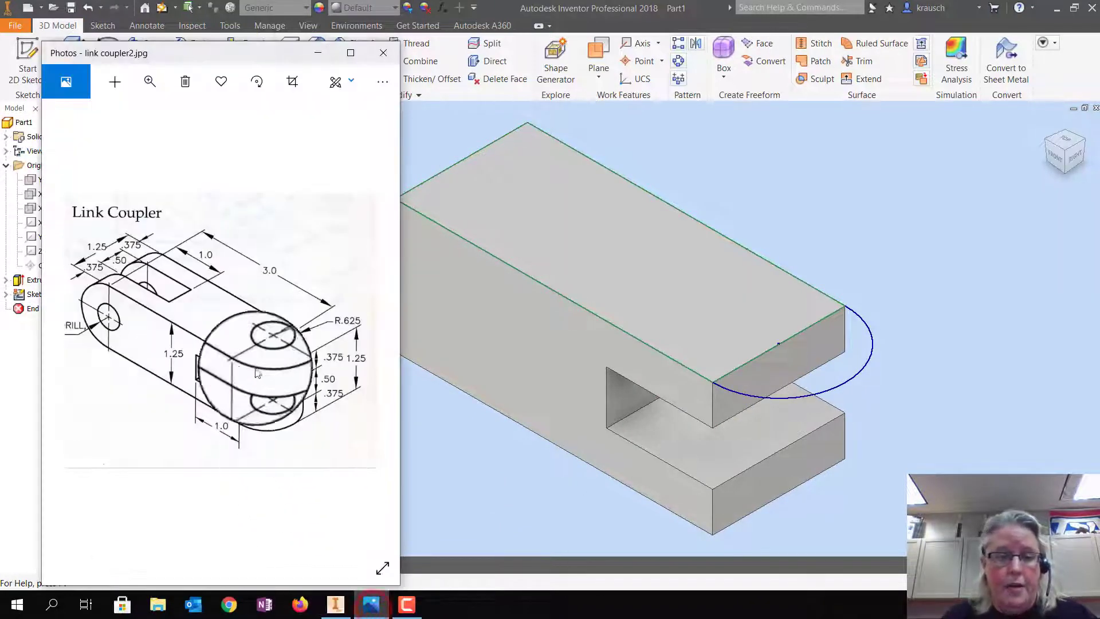
{"action": "left_click", "coordinate": [246, 364]}
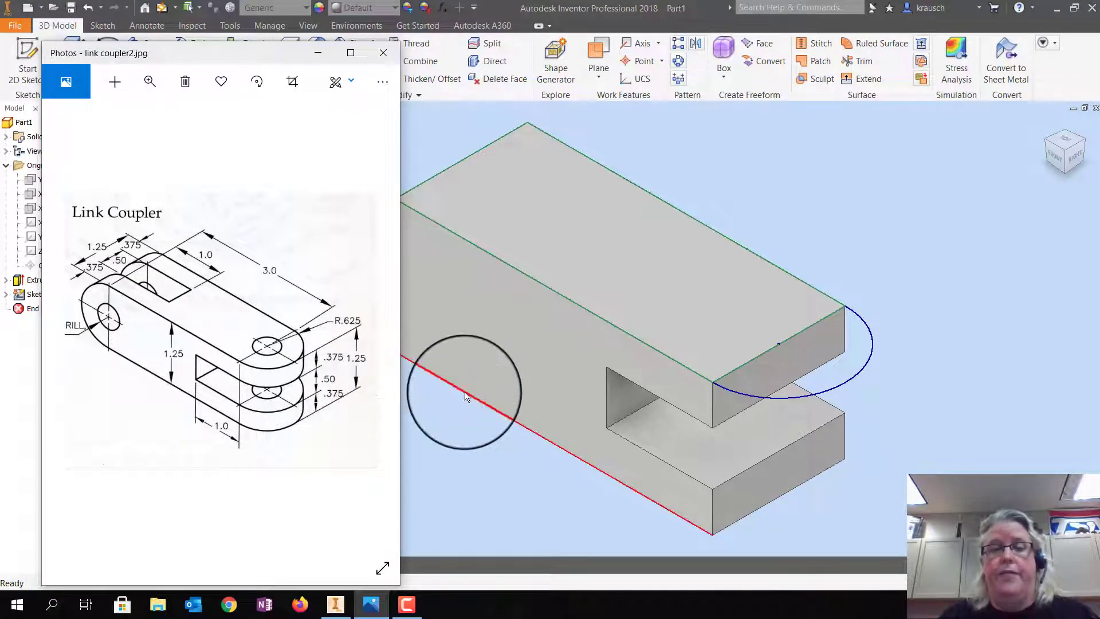
{"action": "left_click", "coordinate": [421, 412]}
{"action": "left_click", "coordinate": [77, 49]}
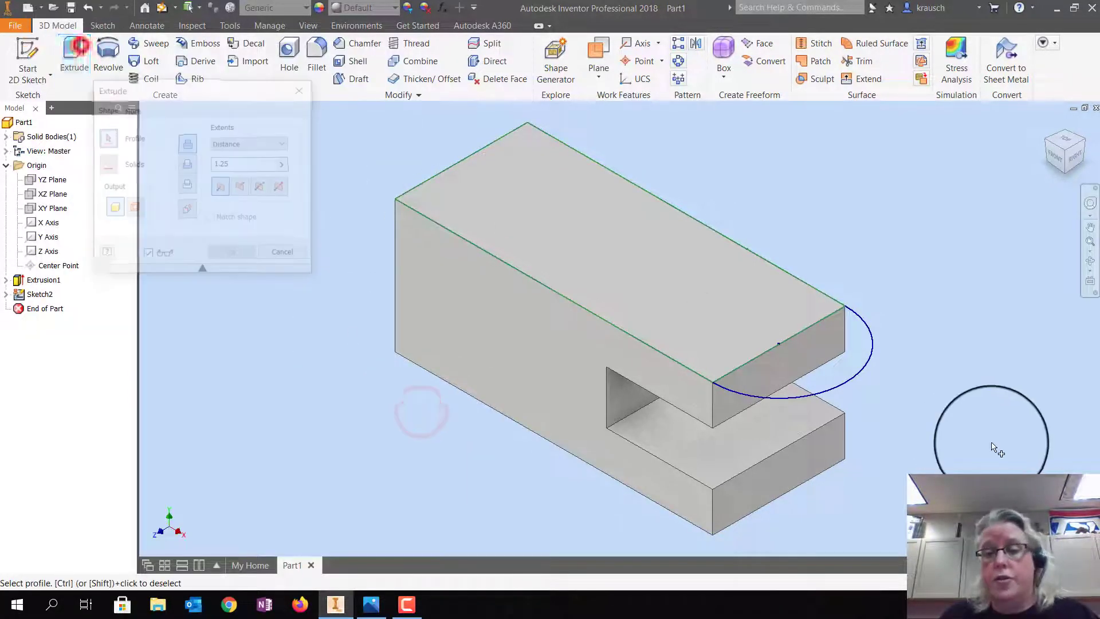
{"action": "left_click", "coordinate": [832, 370]}
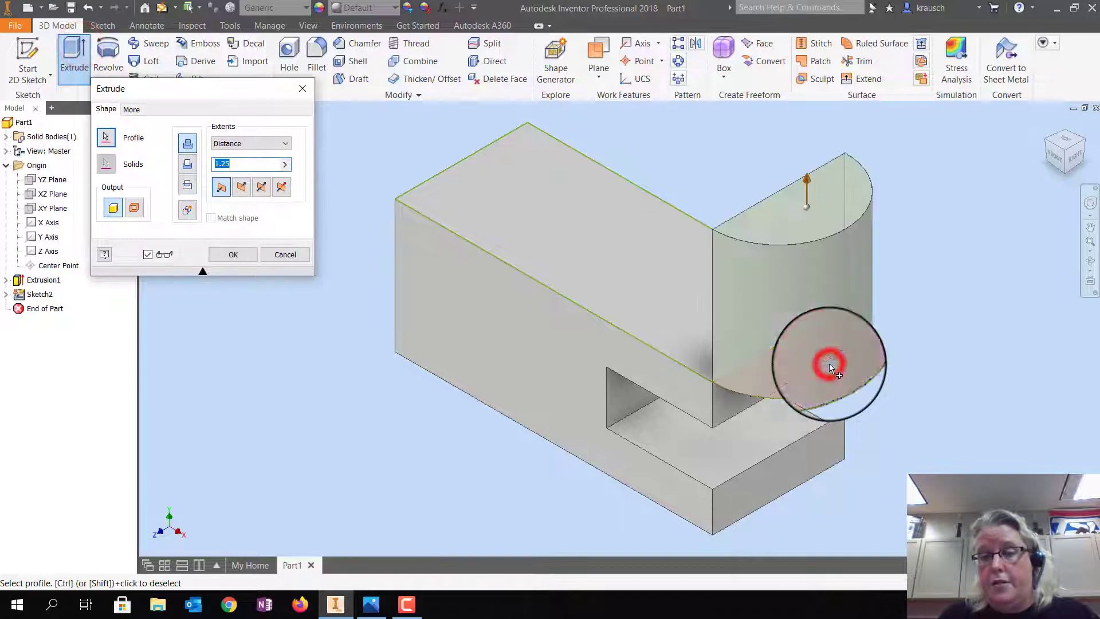
{"action": "left_click", "coordinate": [245, 190]}
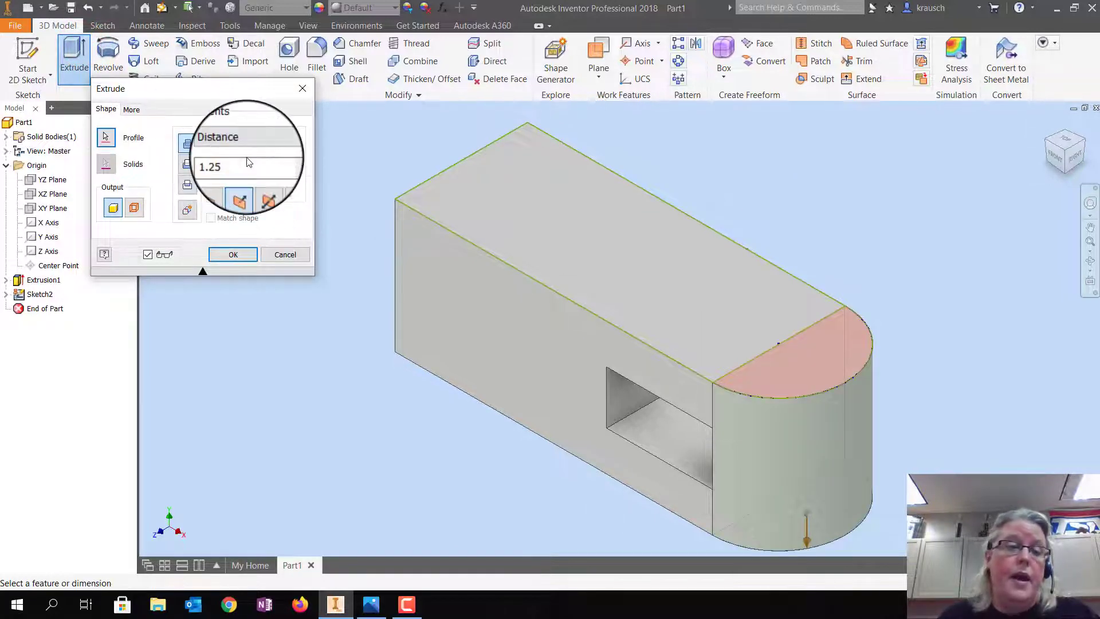
{"action": "double_click", "coordinate": [246, 163]}
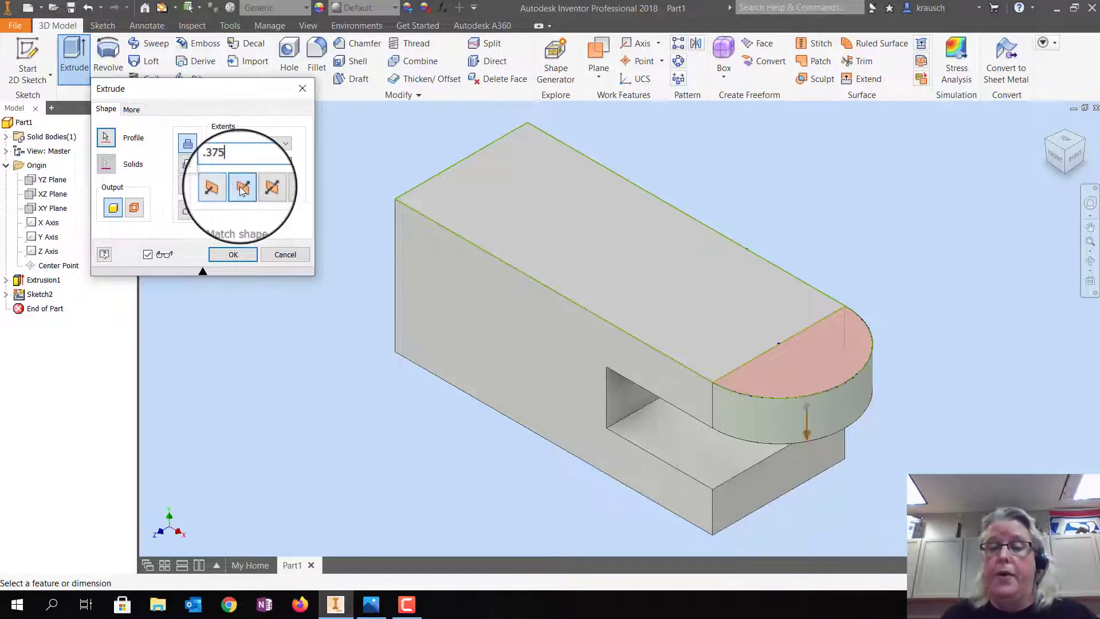
{"action": "left_click", "coordinate": [240, 256]}
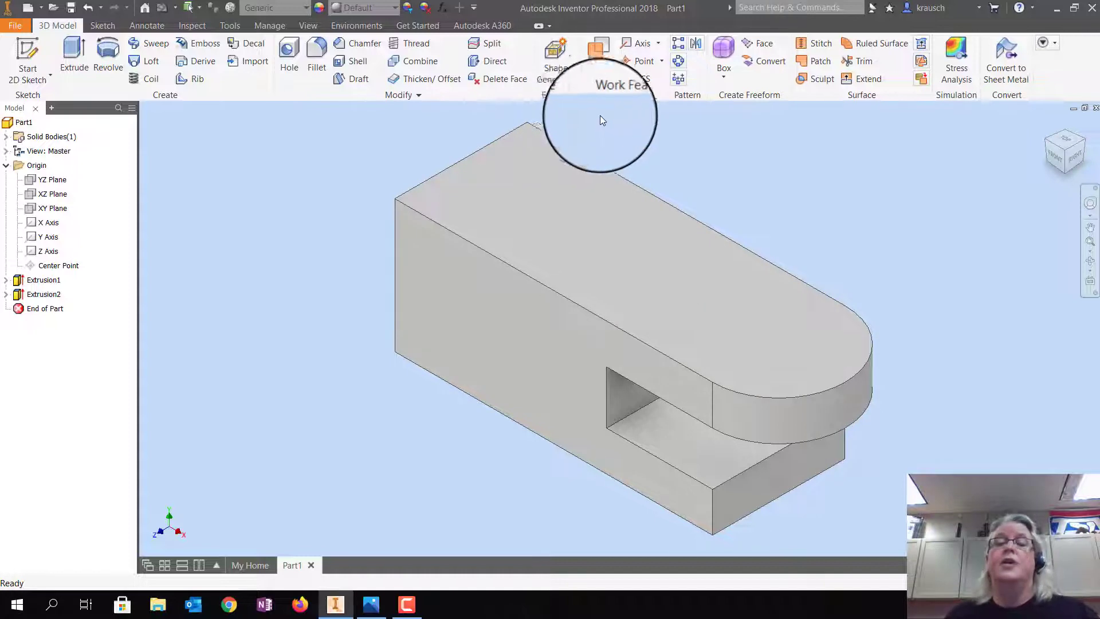
Step: Create a midplane work plane between the part's top and bottom faces
{"action": "left_click", "coordinate": [596, 76]}
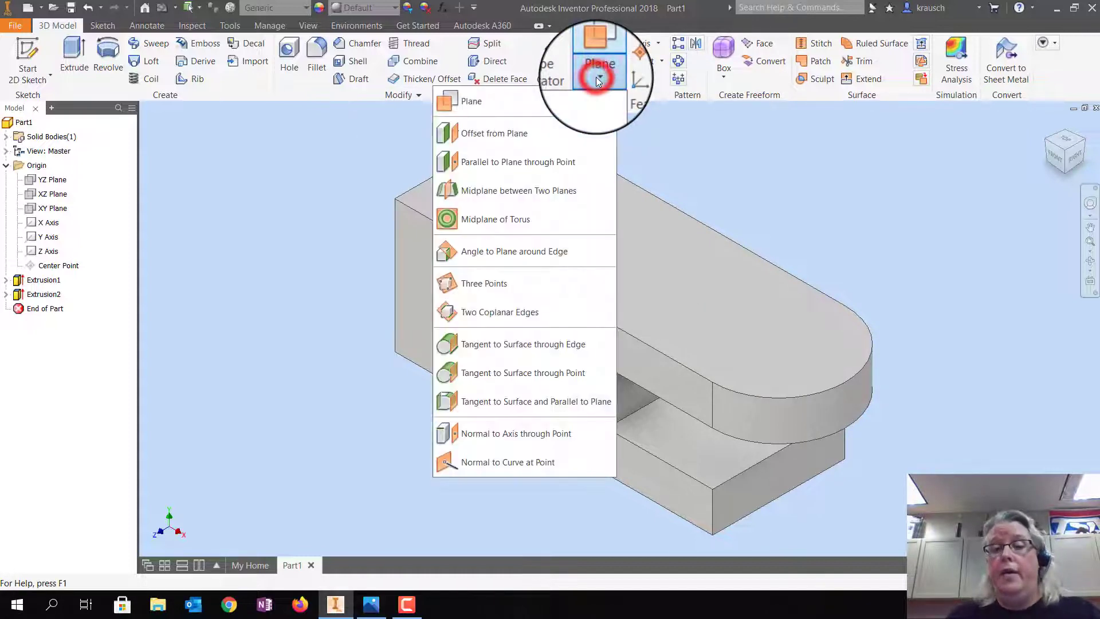
{"action": "left_click", "coordinate": [546, 190]}
{"action": "left_click", "coordinate": [730, 274]}
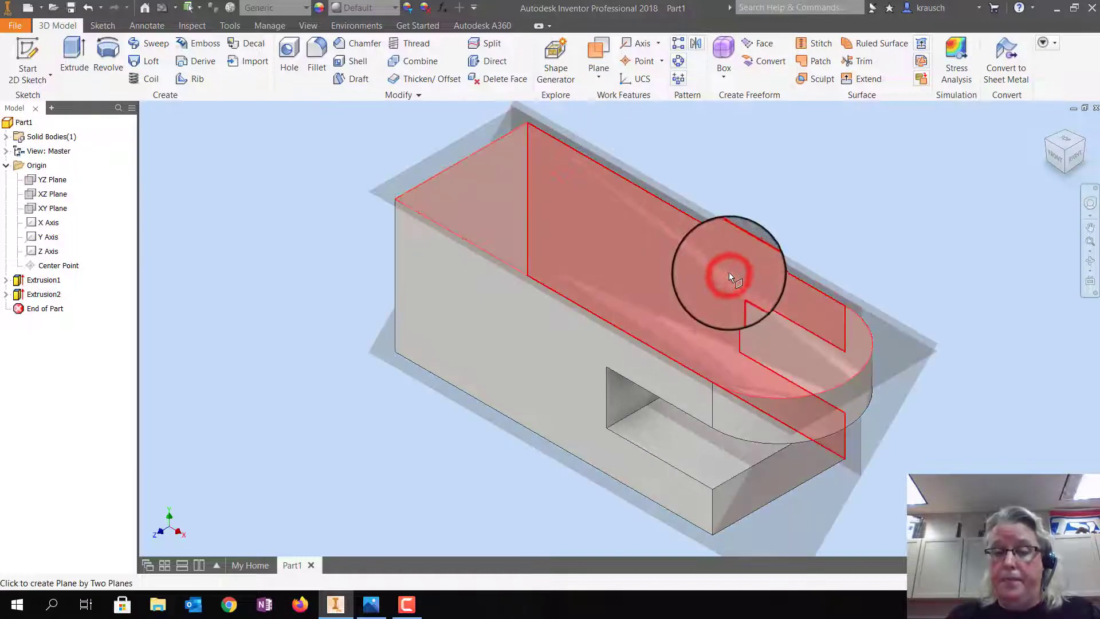
{"action": "left_click", "coordinate": [676, 515]}
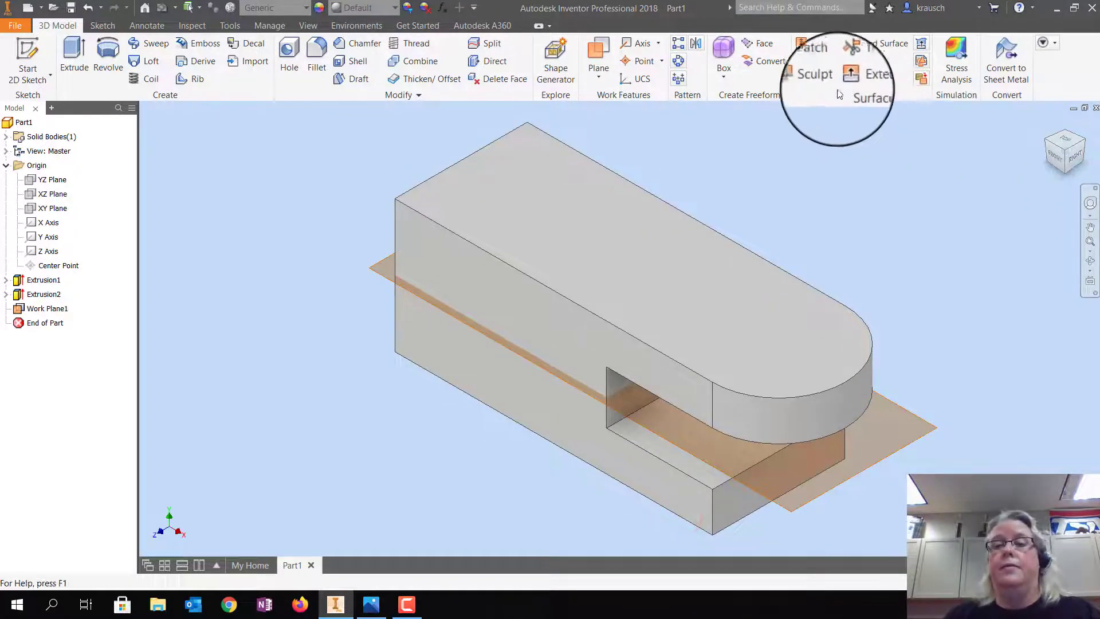
Step: Mirror the upper arm's half-round extrusion about the horizontal midplane onto the lower arm
{"action": "left_click", "coordinate": [699, 43]}
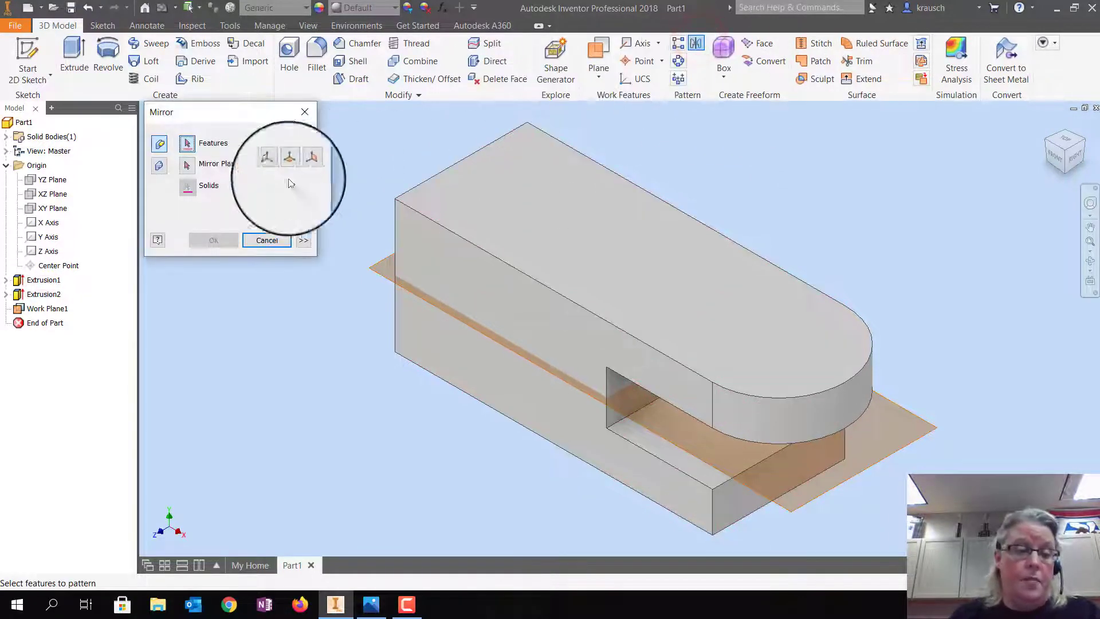
{"action": "left_click", "coordinate": [32, 302]}
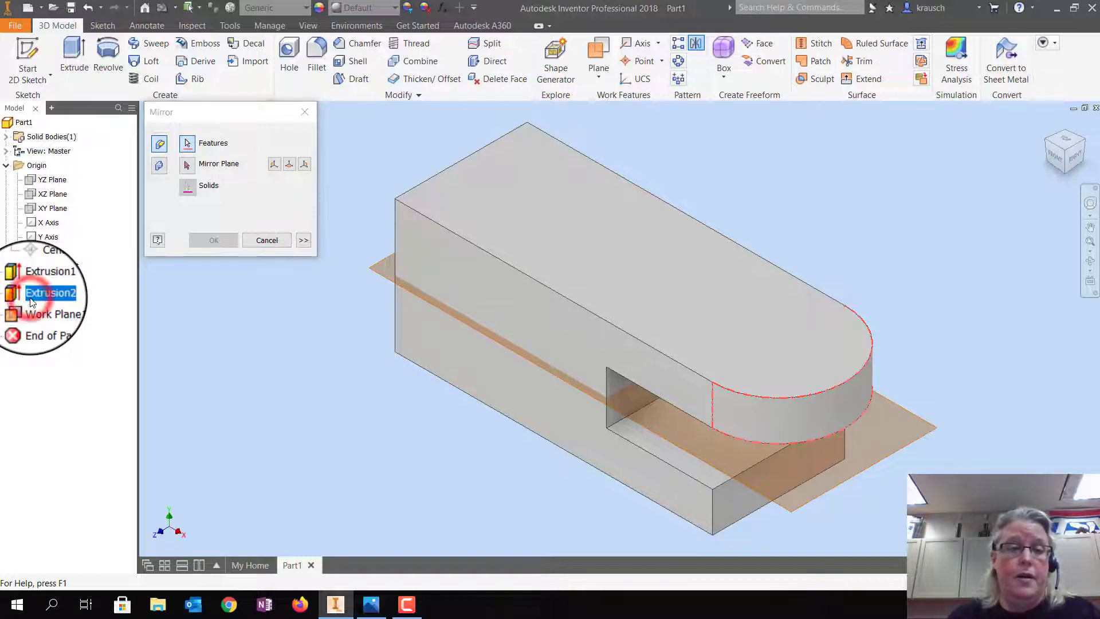
{"action": "left_click", "coordinate": [186, 168]}
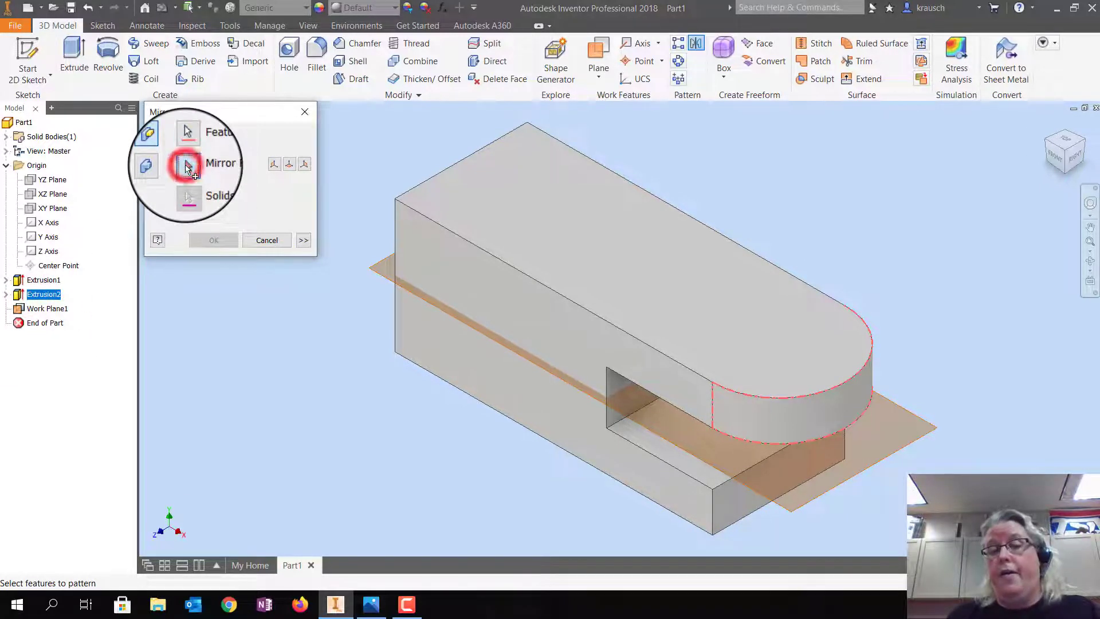
{"action": "left_click", "coordinate": [801, 510]}
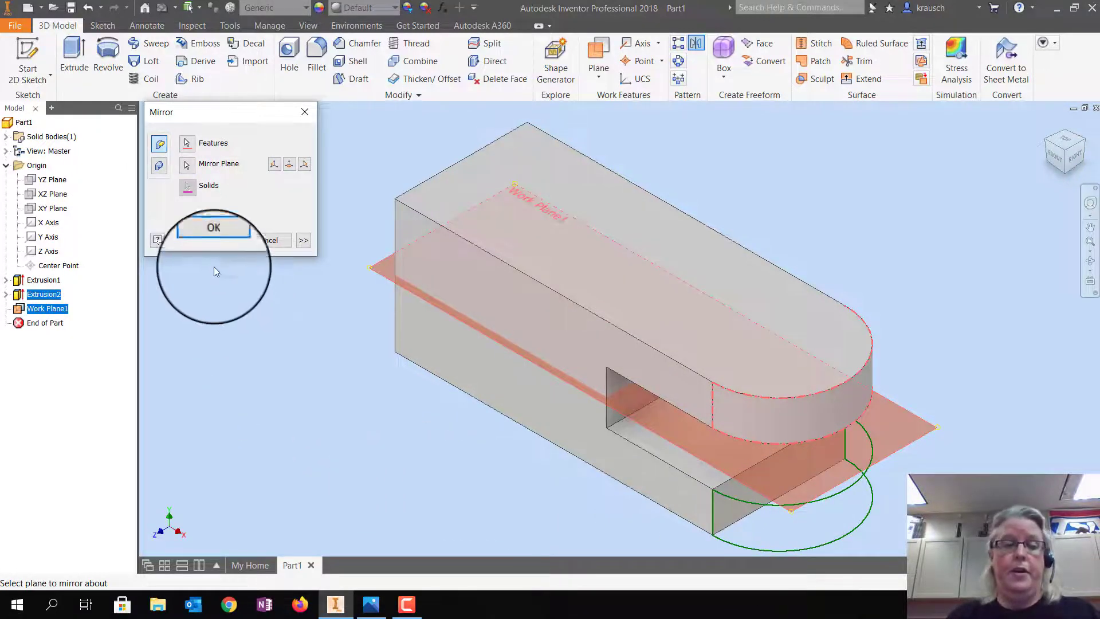
{"action": "left_click", "coordinate": [208, 240]}
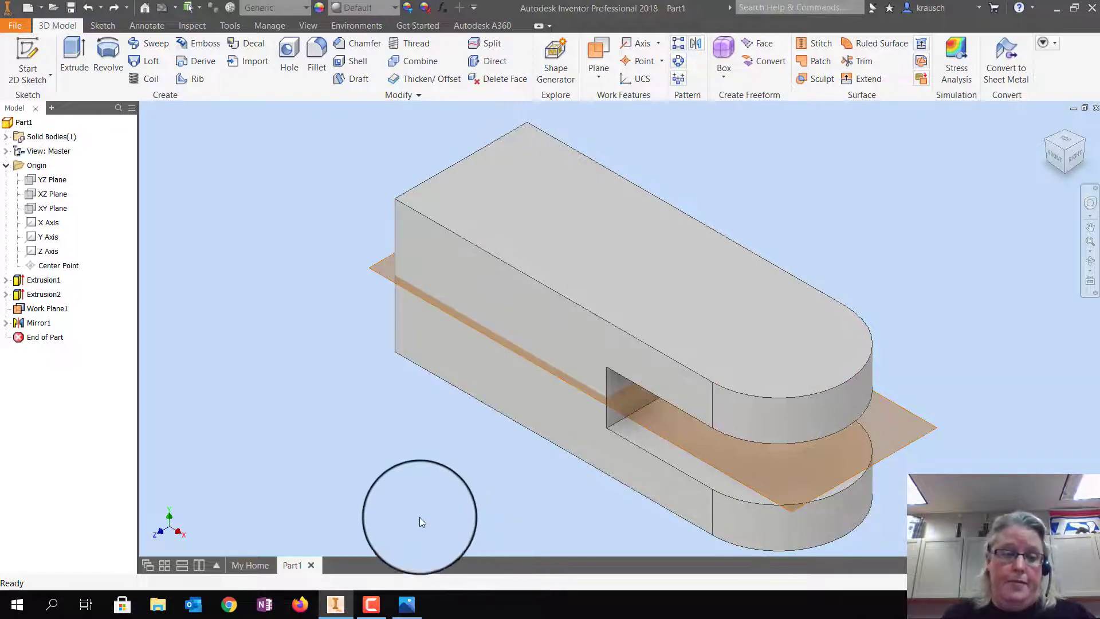
Step: Check the remaining features on the reference drawing and hide the midplane work plane
{"action": "left_click", "coordinate": [407, 605]}
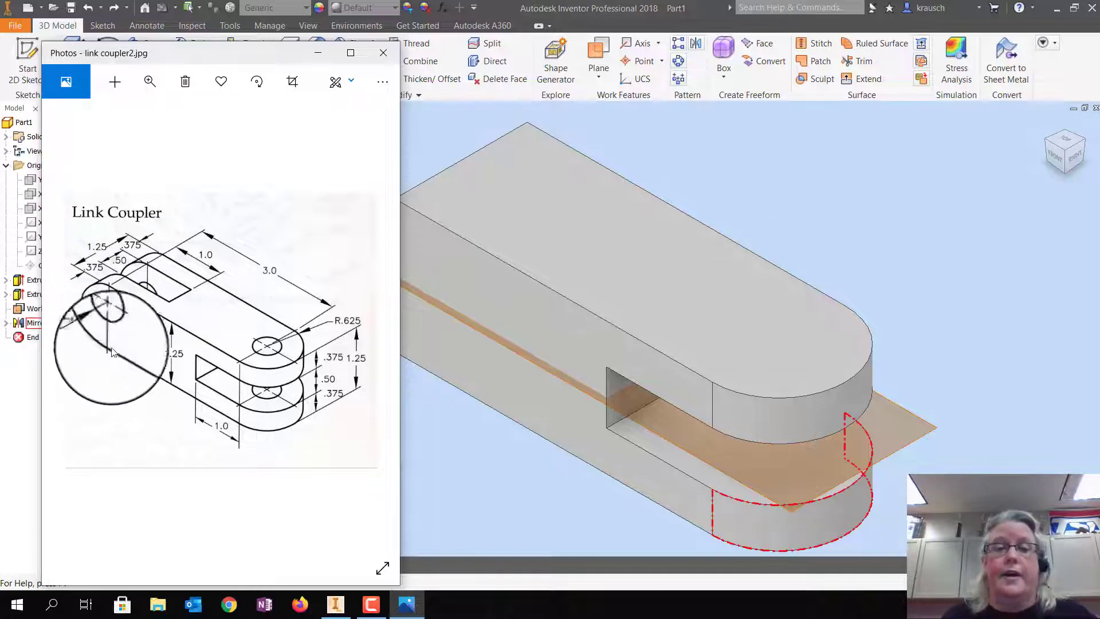
{"action": "left_click", "coordinate": [314, 58]}
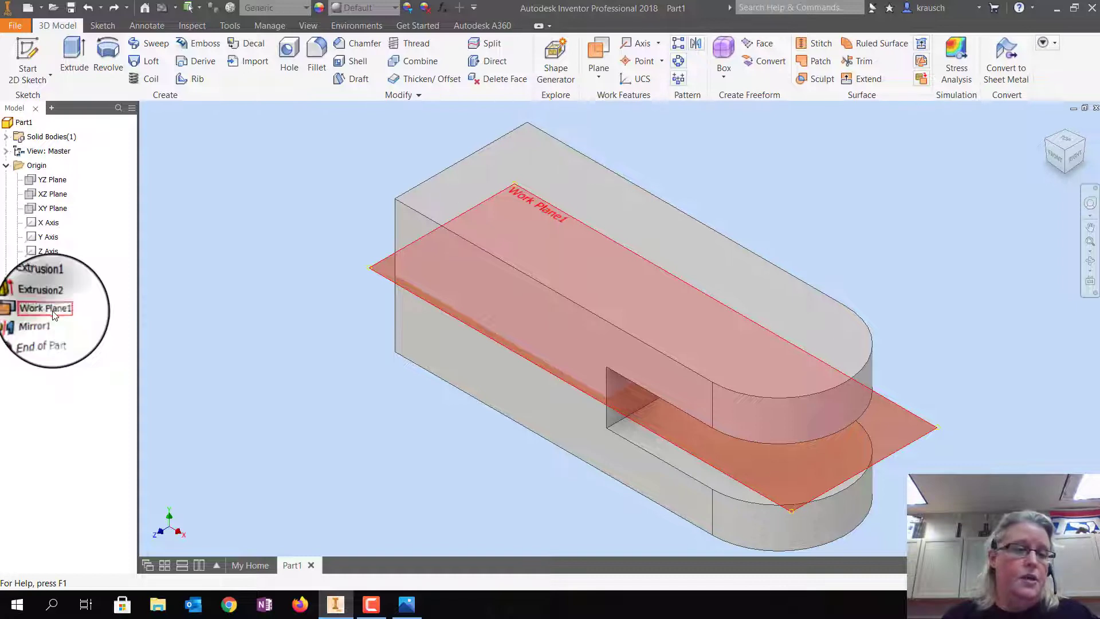
{"action": "right_click", "coordinate": [52, 311]}
{"action": "left_click", "coordinate": [64, 414]}
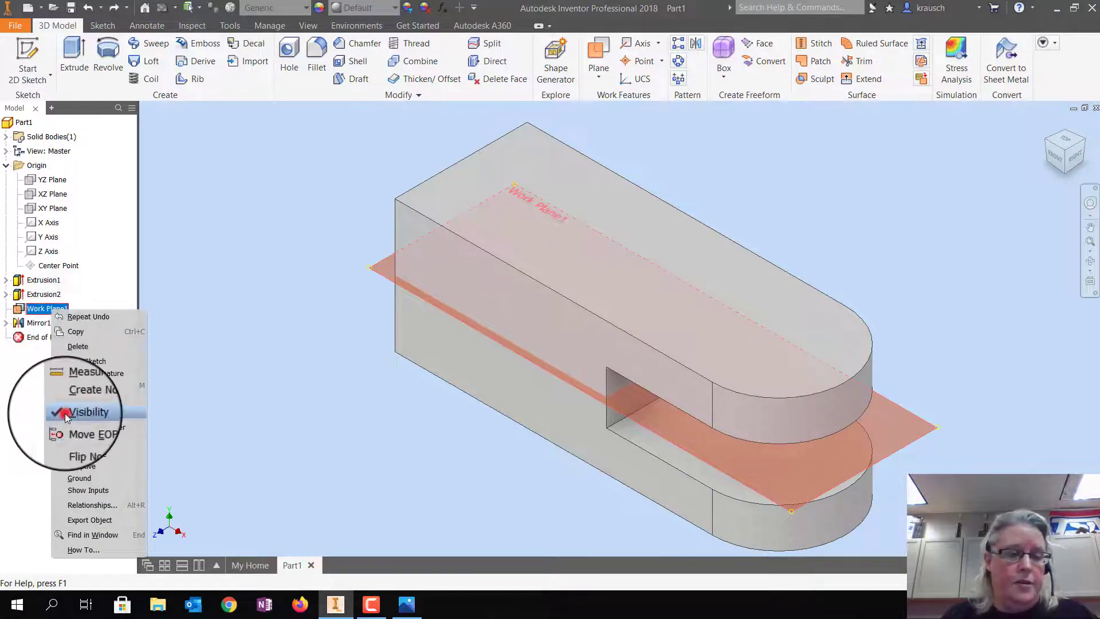
Step: Add a .5 in through-all hole from the top face, concentric with the rounded end of the slotted arms
{"action": "left_click", "coordinate": [296, 40]}
{"action": "left_click", "coordinate": [122, 92]}
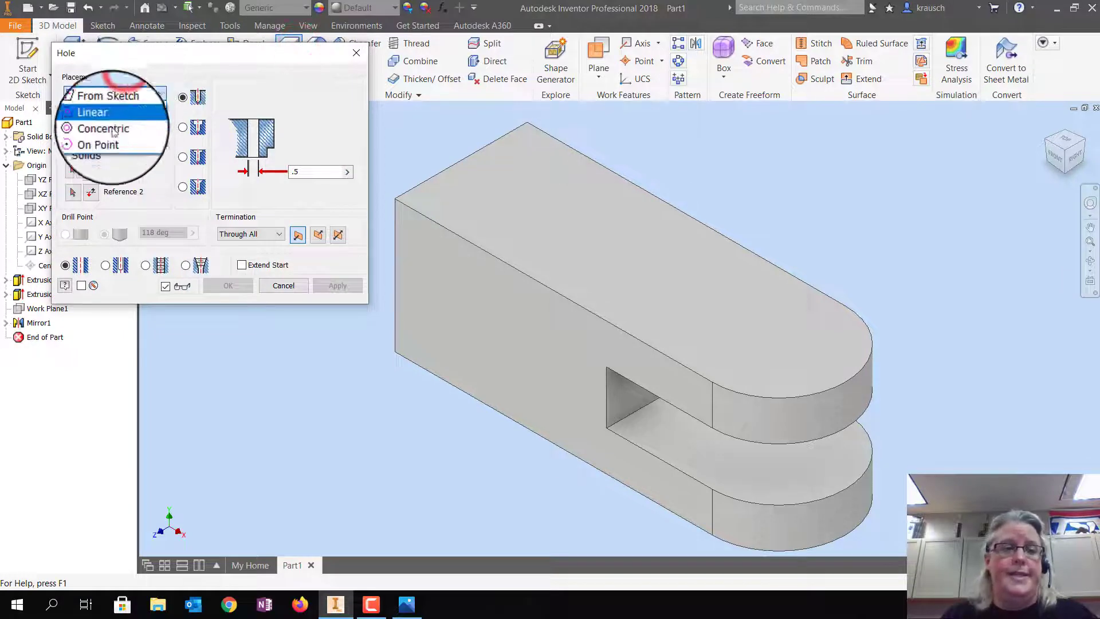
{"action": "left_click", "coordinate": [111, 129]}
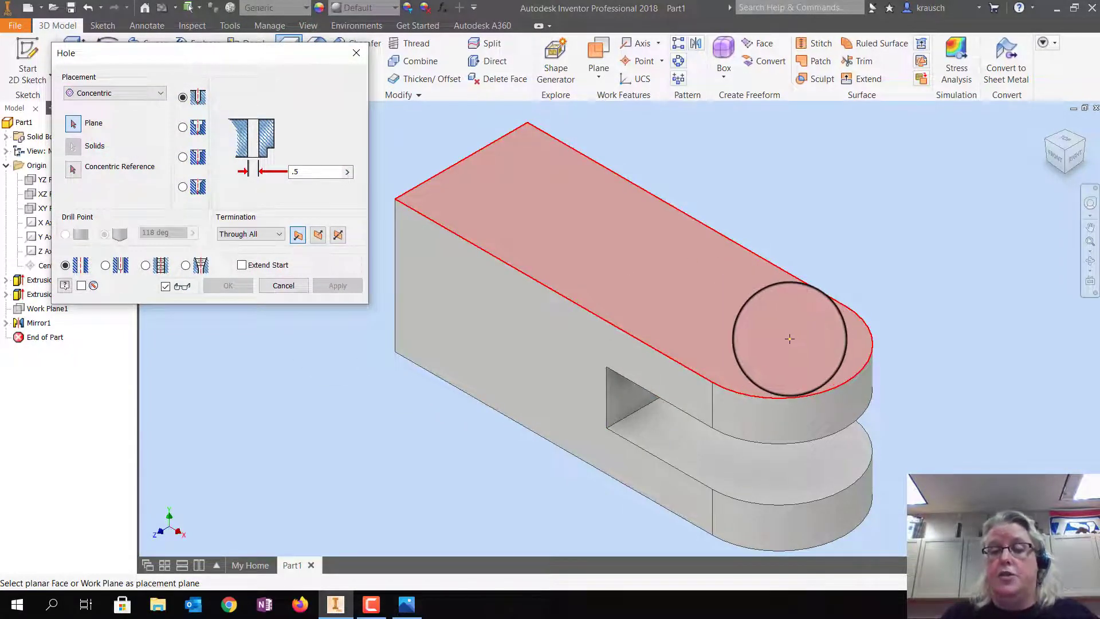
{"action": "left_click", "coordinate": [789, 338]}
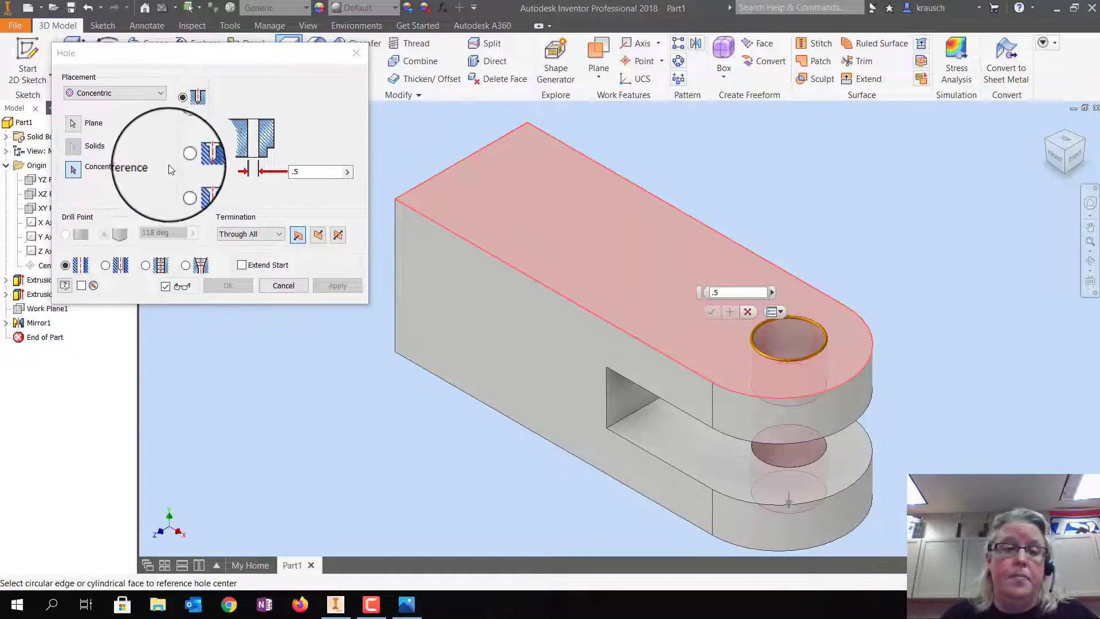
{"action": "left_click", "coordinate": [73, 172]}
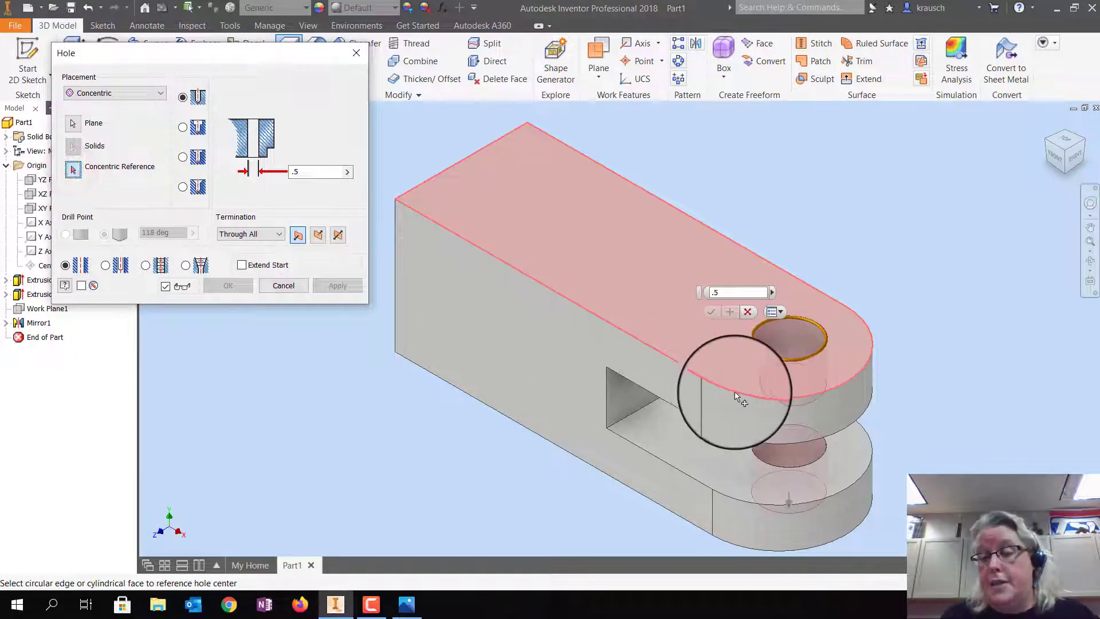
{"action": "left_click", "coordinate": [807, 397]}
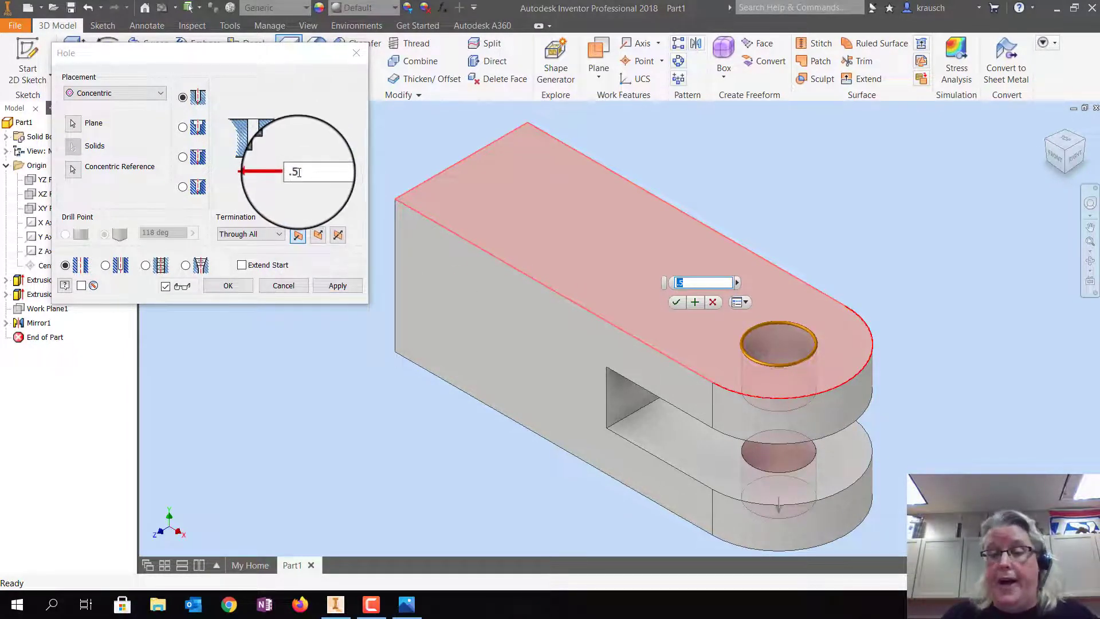
{"action": "left_click", "coordinate": [338, 286]}
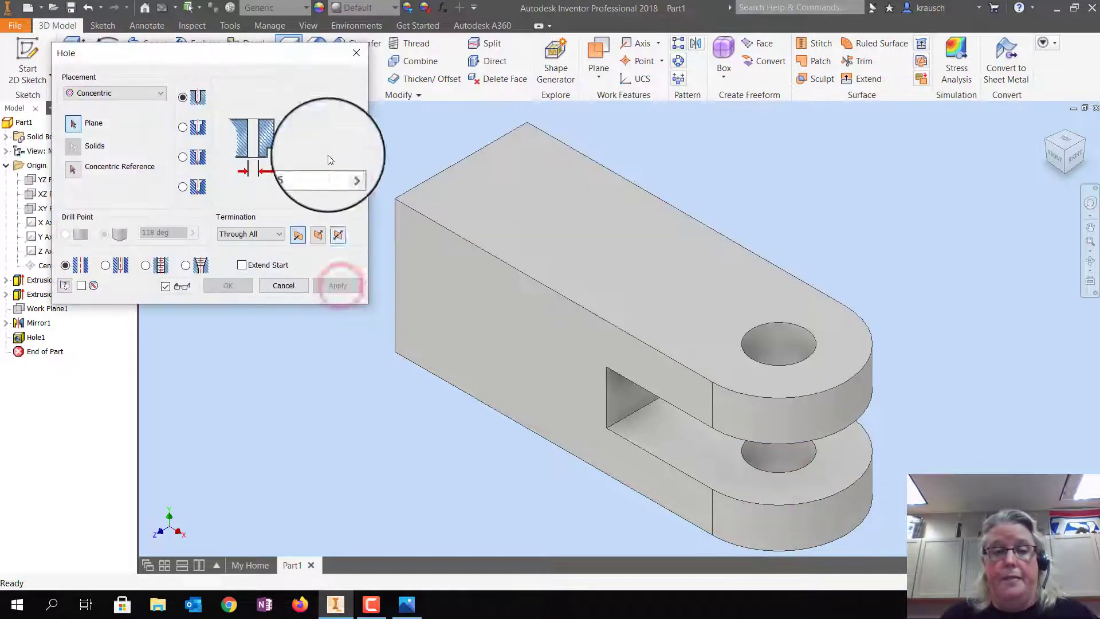
{"action": "left_click", "coordinate": [357, 53]}
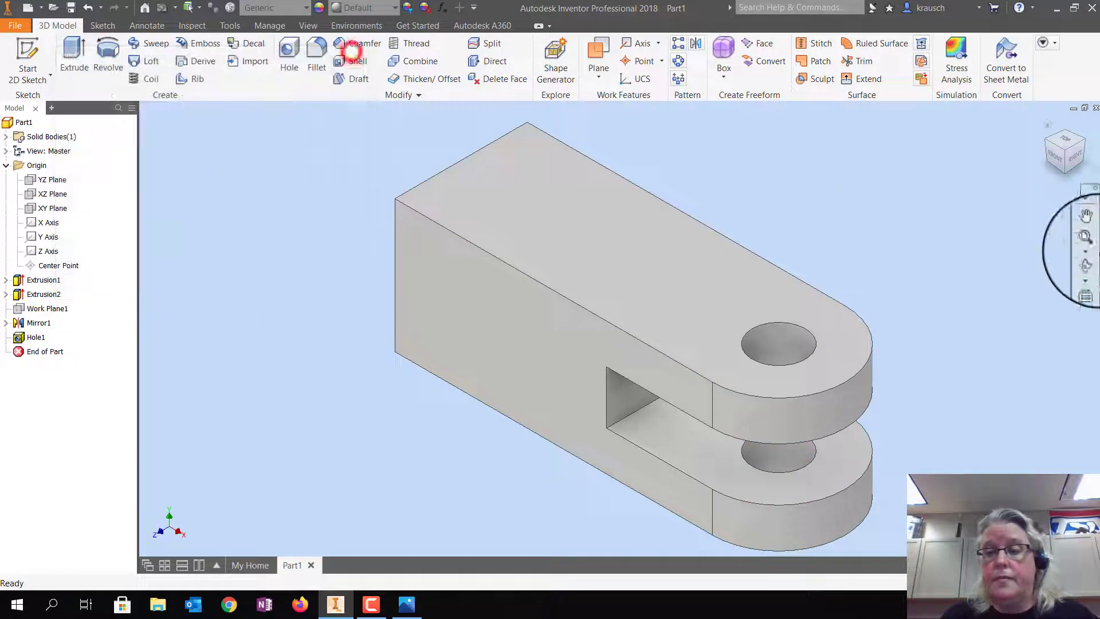
{"action": "left_click", "coordinate": [1066, 173]}
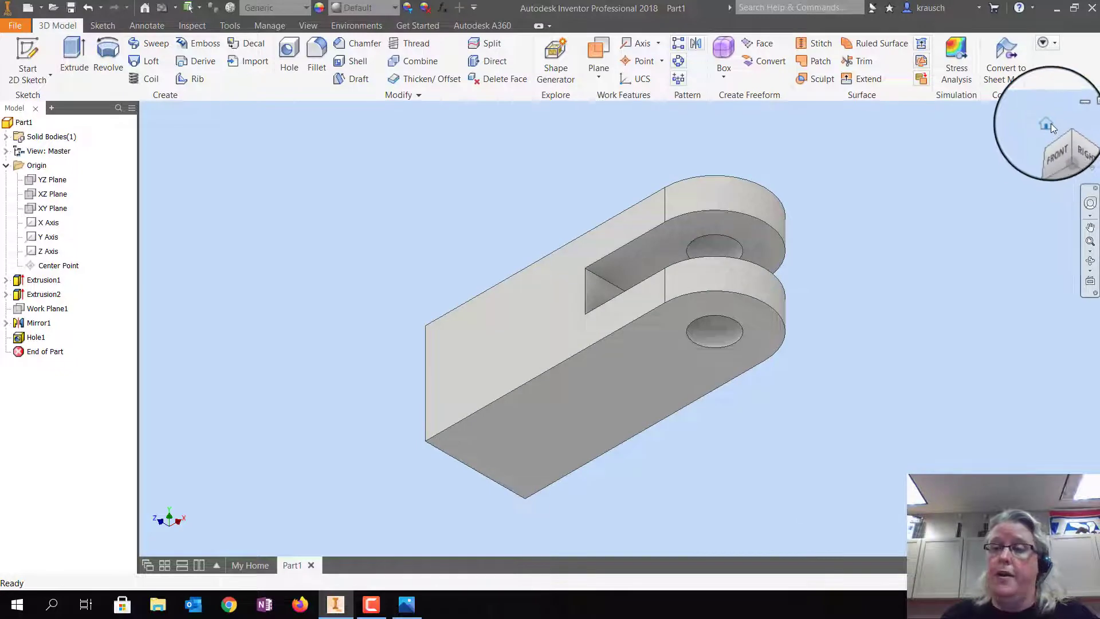
{"action": "left_click", "coordinate": [1051, 122]}
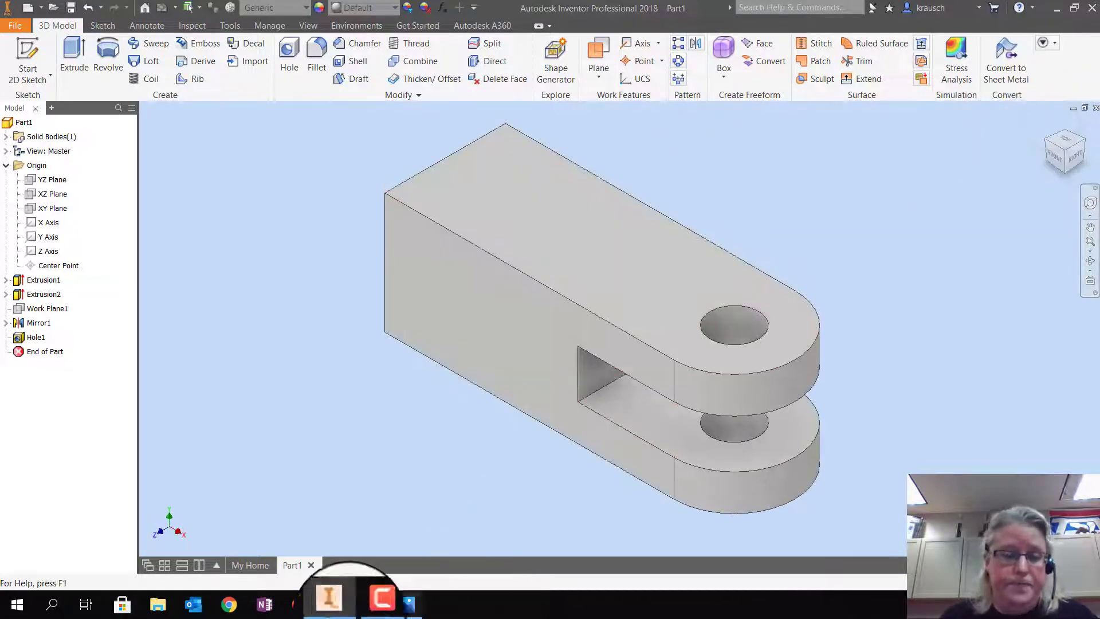
Step: Check the square end's slot on the reference drawing and start a top-face sketch with the part's cut edges projected
{"action": "left_click", "coordinate": [406, 605]}
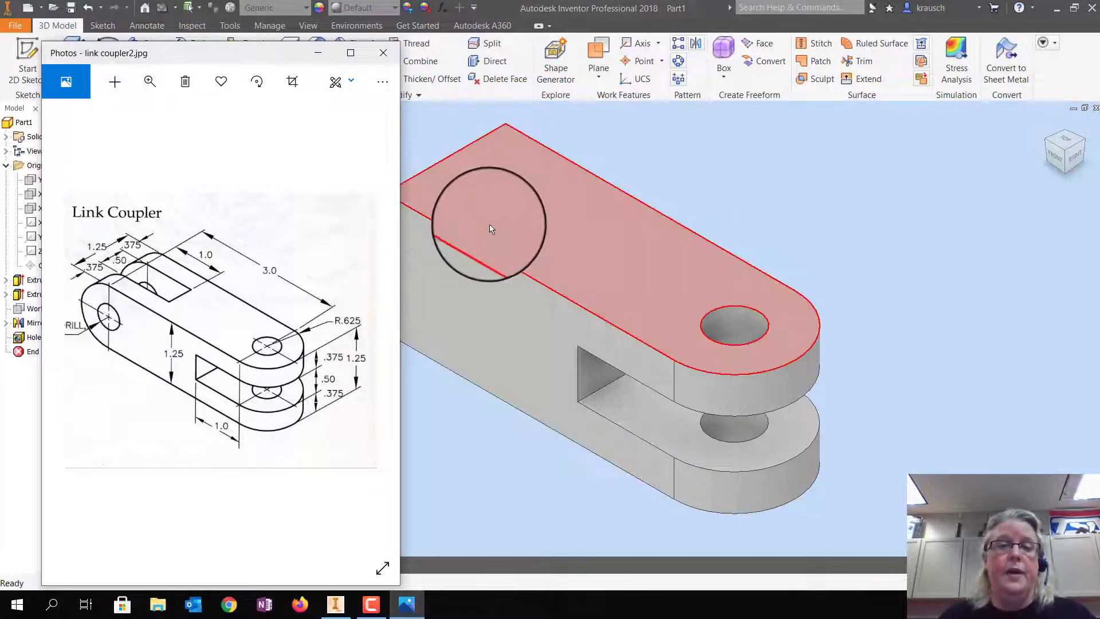
{"action": "left_click", "coordinate": [318, 52]}
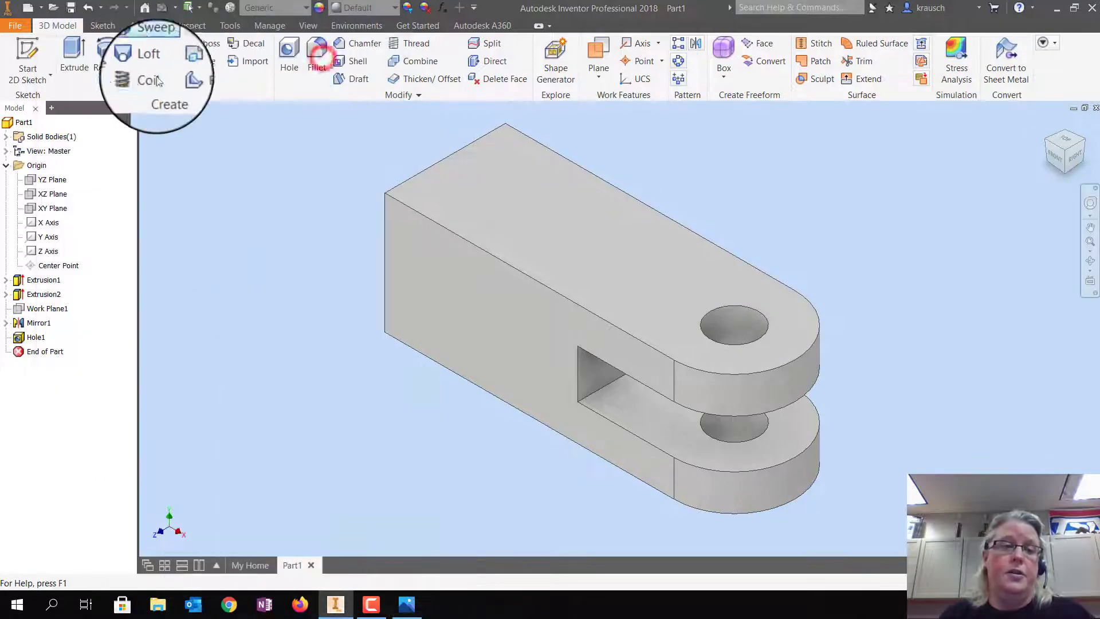
{"action": "left_click", "coordinate": [28, 61]}
{"action": "left_click", "coordinate": [573, 247]}
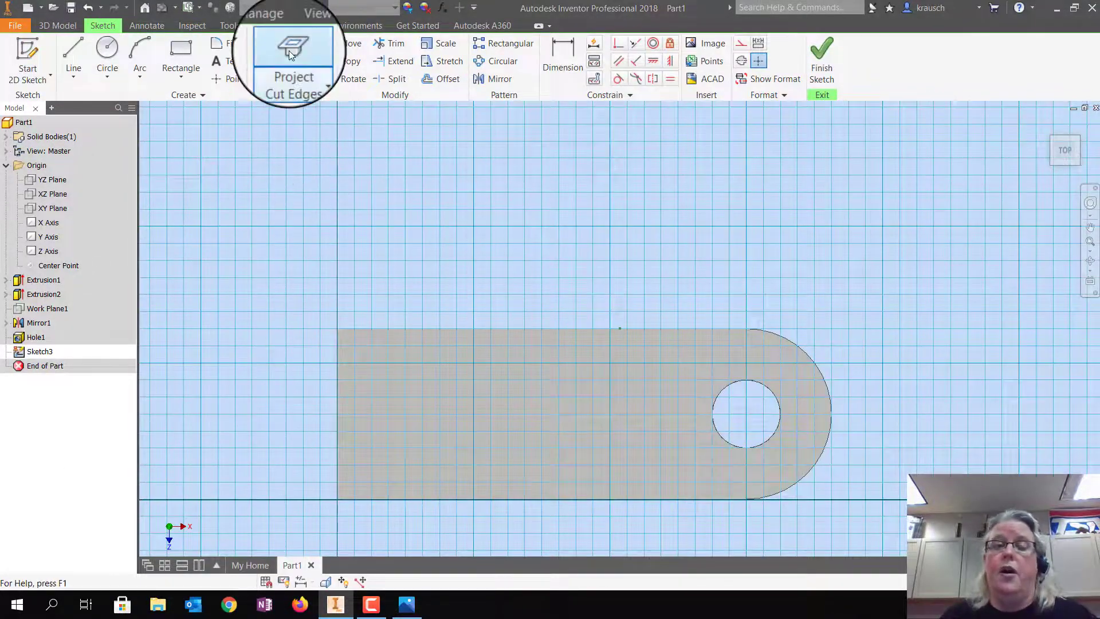
{"action": "left_click", "coordinate": [289, 51]}
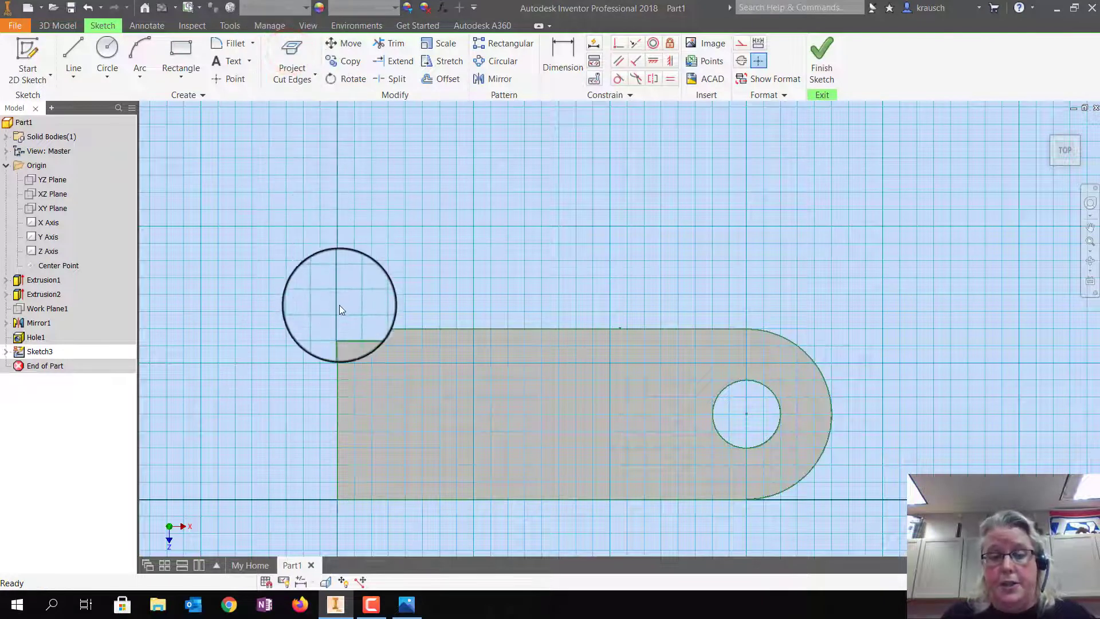
Step: Sketch a rectangle about 1.12 in long inward from the square end's edge and check its dimensions on the reference drawing
{"action": "left_click", "coordinate": [172, 45]}
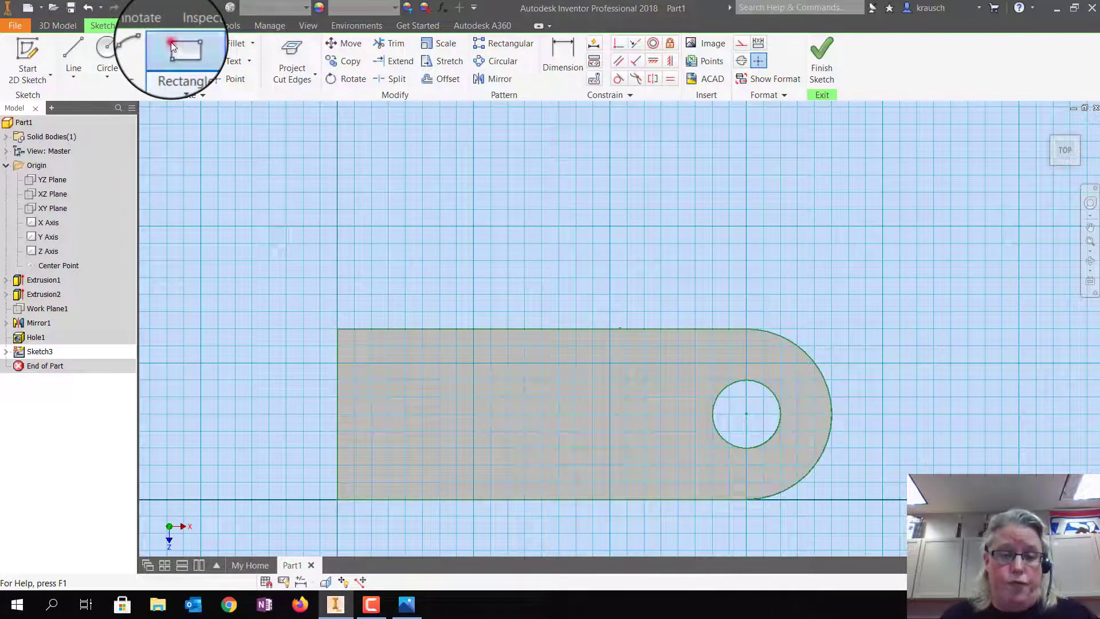
{"action": "left_click", "coordinate": [337, 370]}
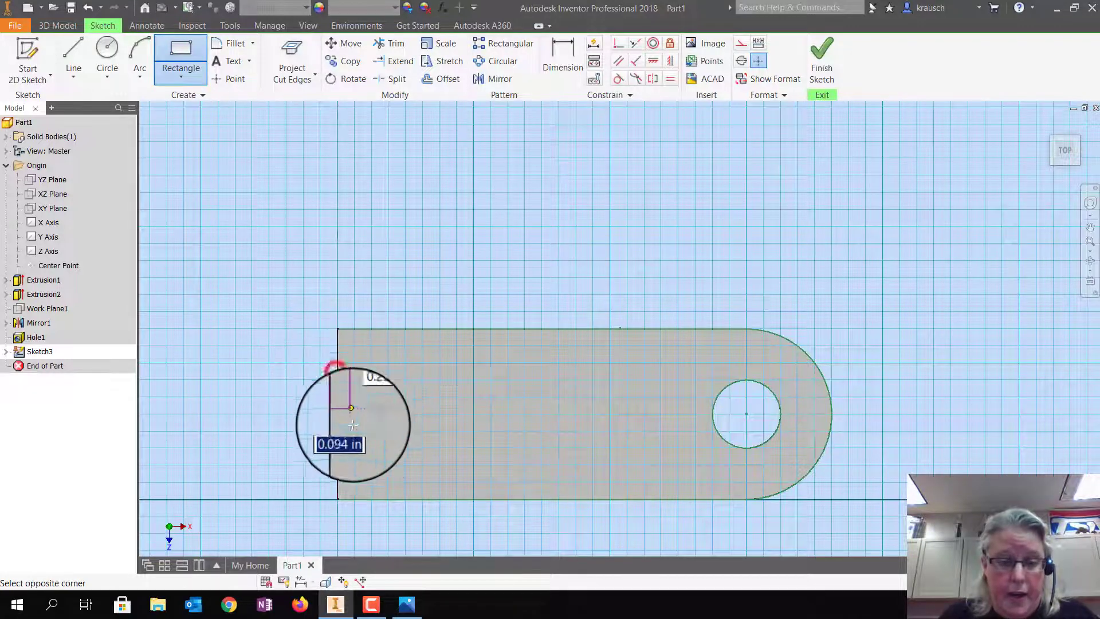
{"action": "left_click", "coordinate": [490, 456]}
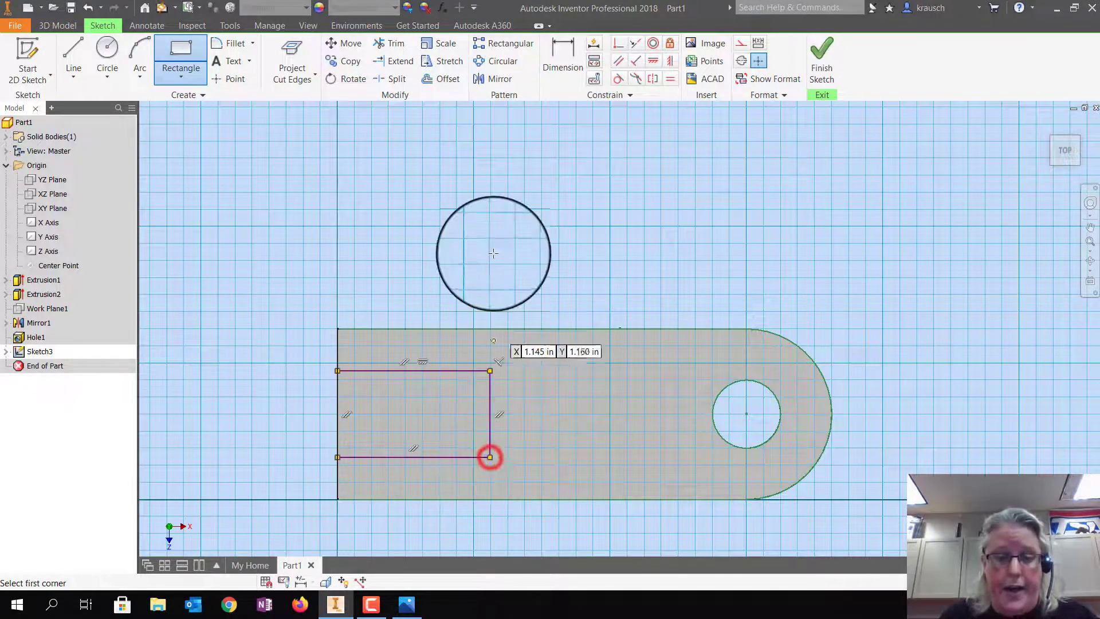
{"action": "left_click", "coordinate": [406, 603]}
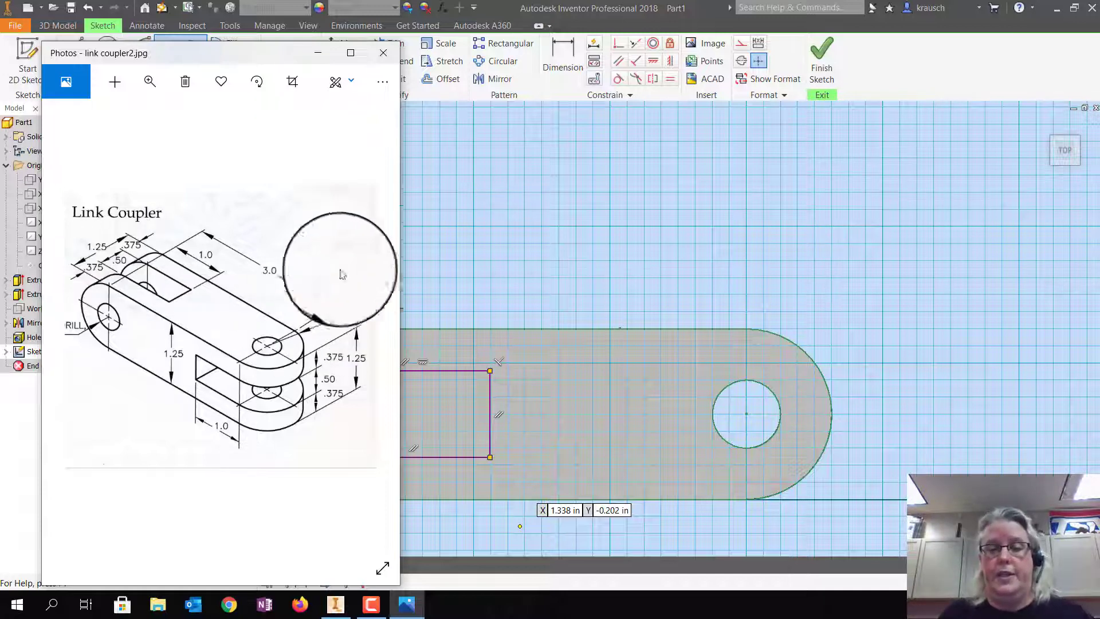
{"action": "left_click", "coordinate": [618, 223]}
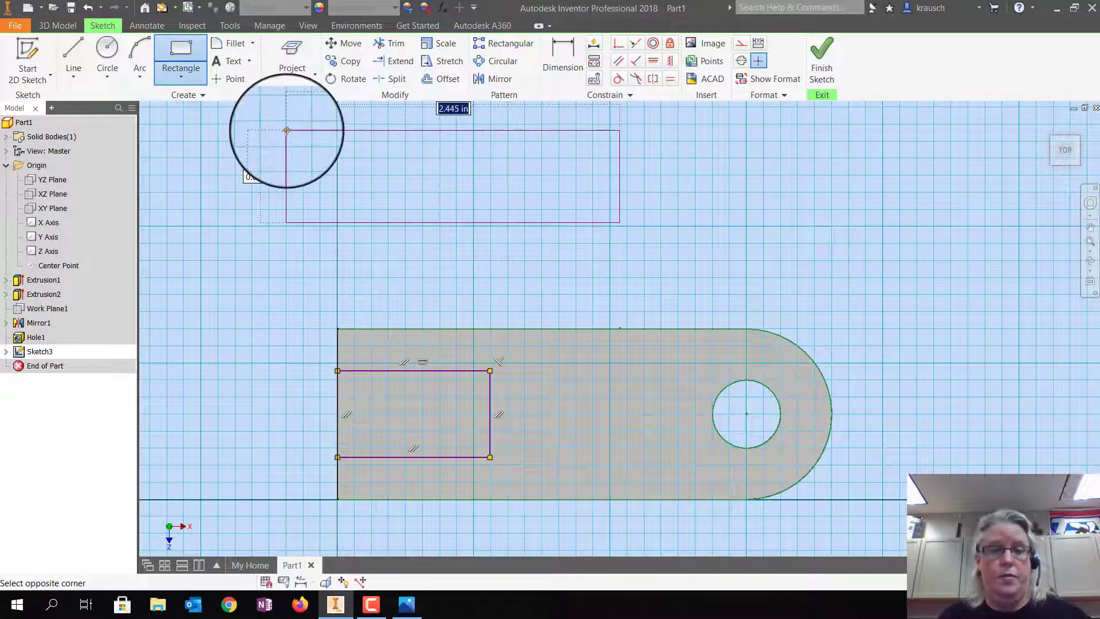
{"action": "key", "text": "Escape"}
Step: Dimension the rectangle .375 in from the upper long edge of the face and set its width to .5 in
{"action": "left_click", "coordinate": [563, 53]}
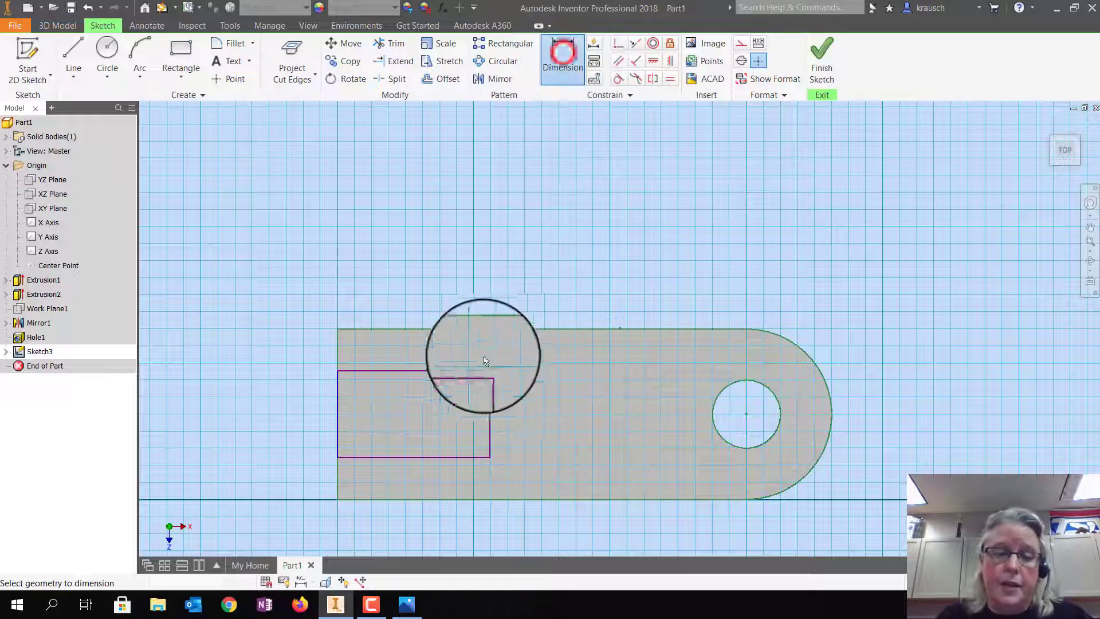
{"action": "left_click", "coordinate": [378, 330]}
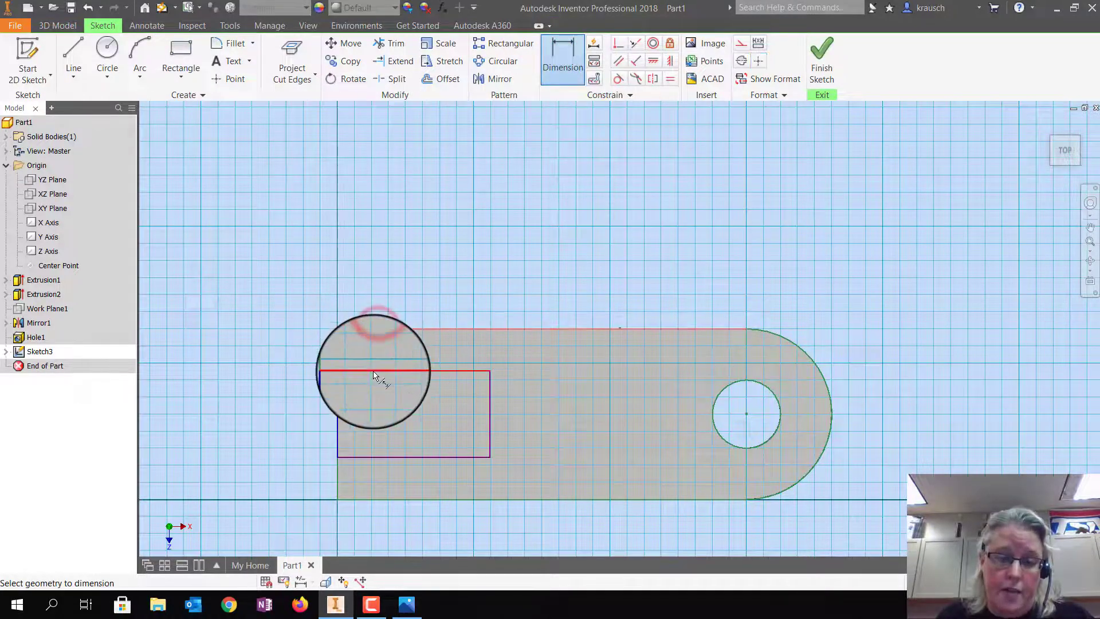
{"action": "left_click", "coordinate": [373, 371]}
{"action": "left_click", "coordinate": [286, 363]}
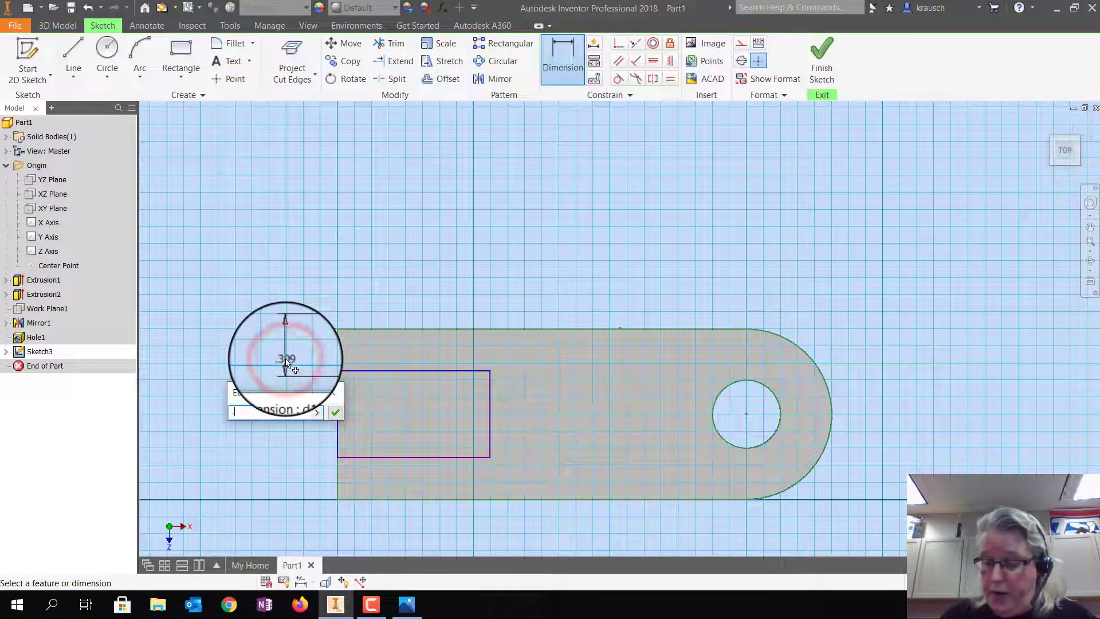
{"action": "key", "text": "Return"}
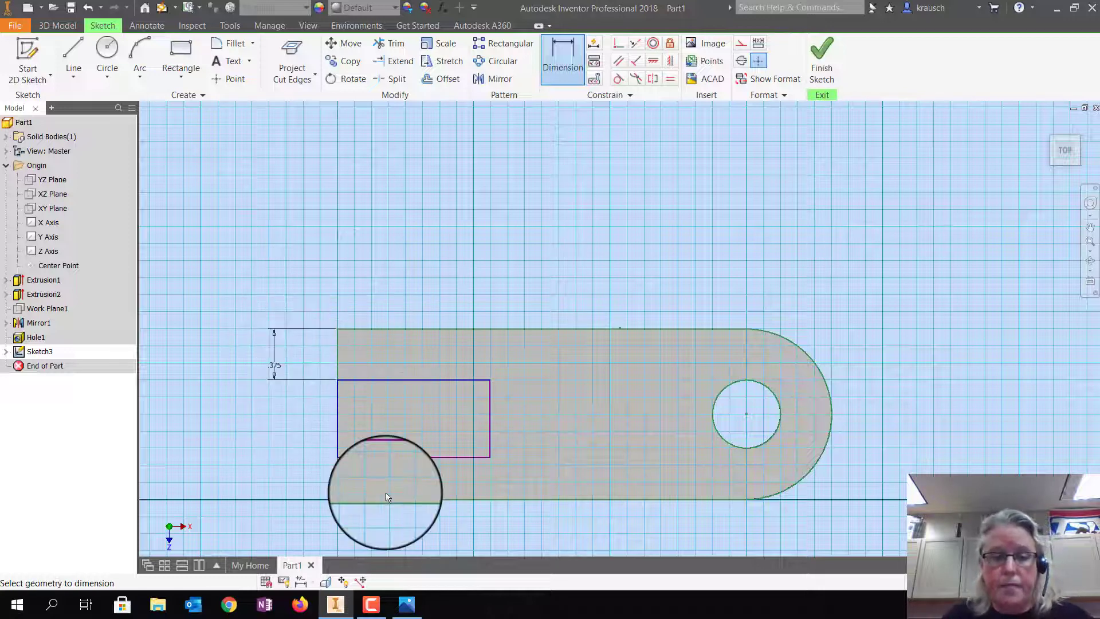
{"action": "left_click", "coordinate": [394, 458]}
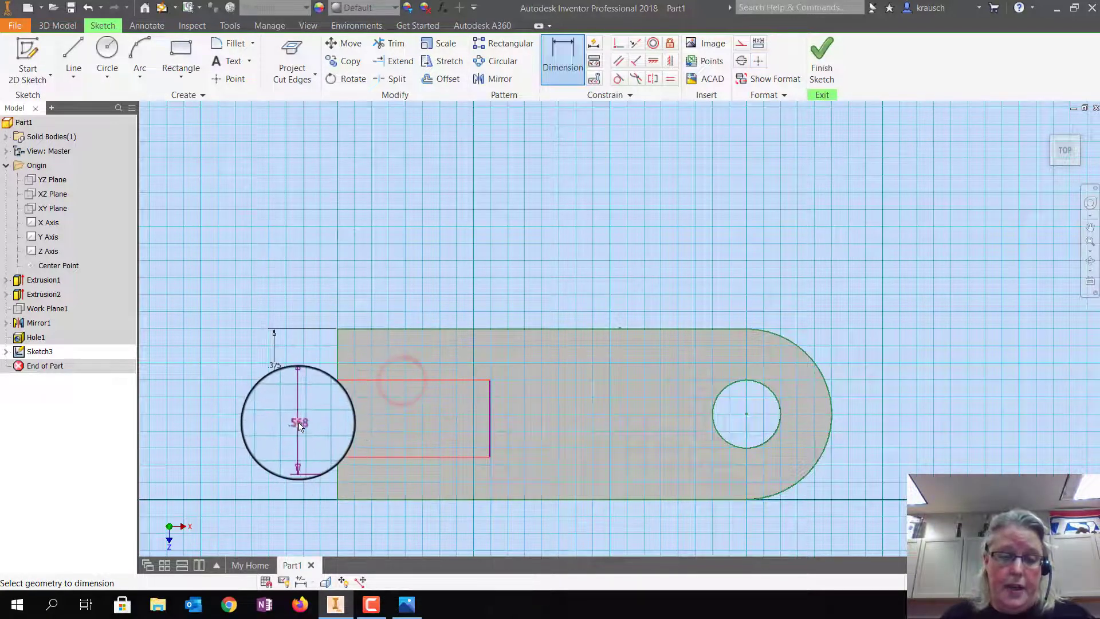
{"action": "left_click", "coordinate": [298, 423]}
{"action": "type", "text": ".5"}
{"action": "key", "text": "Return"}
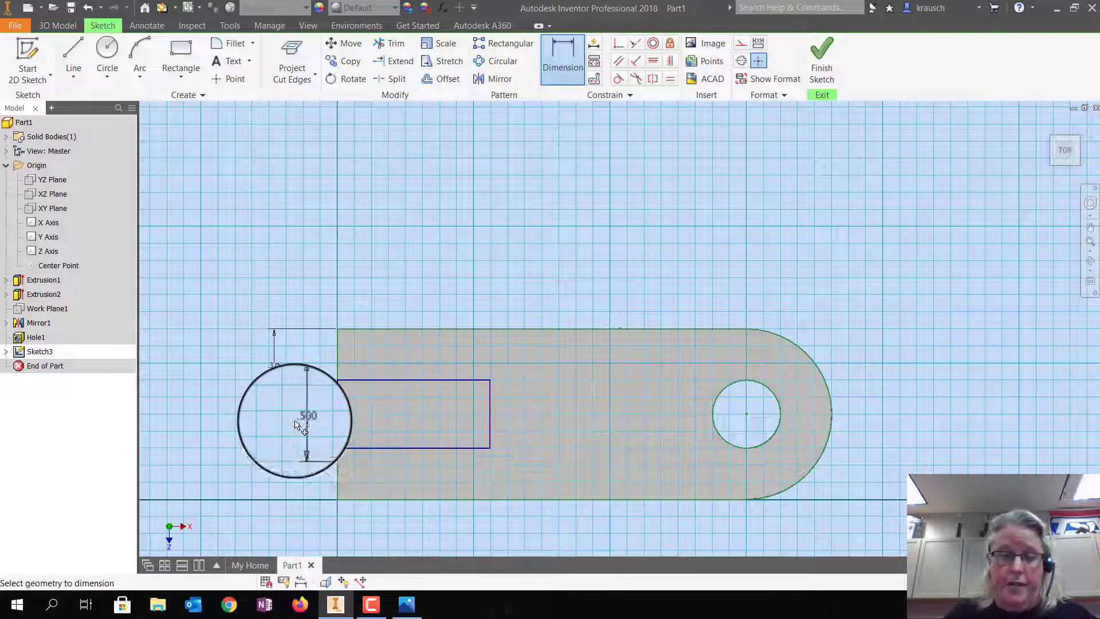
Step: Measure the distance between the rectangle's lower side and the lower long edge of the face
{"action": "left_click", "coordinate": [375, 499]}
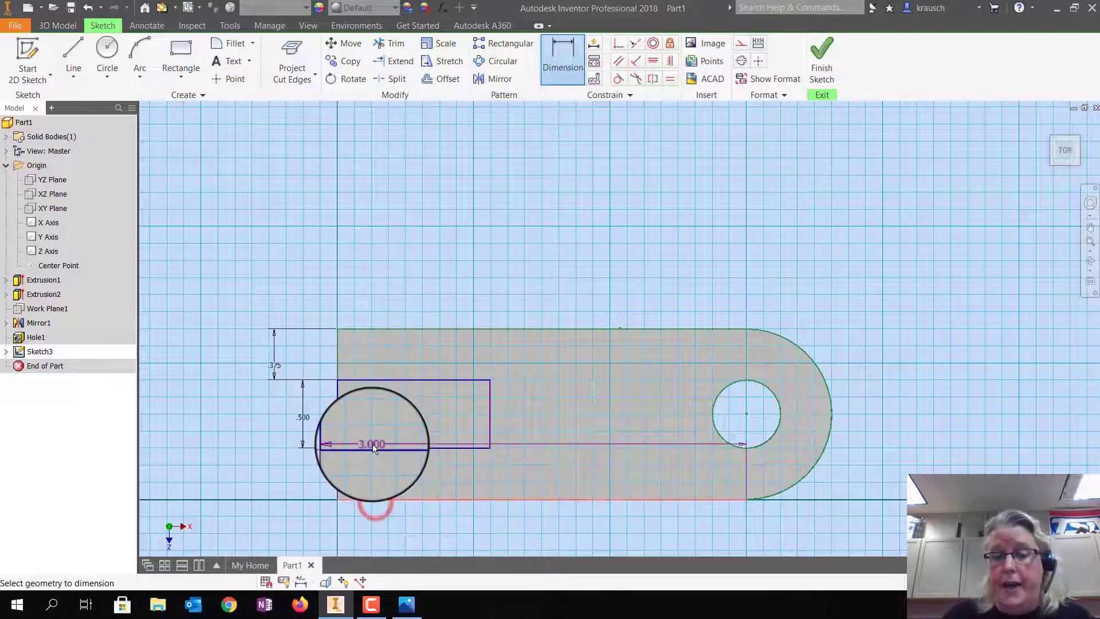
{"action": "left_click", "coordinate": [370, 448]}
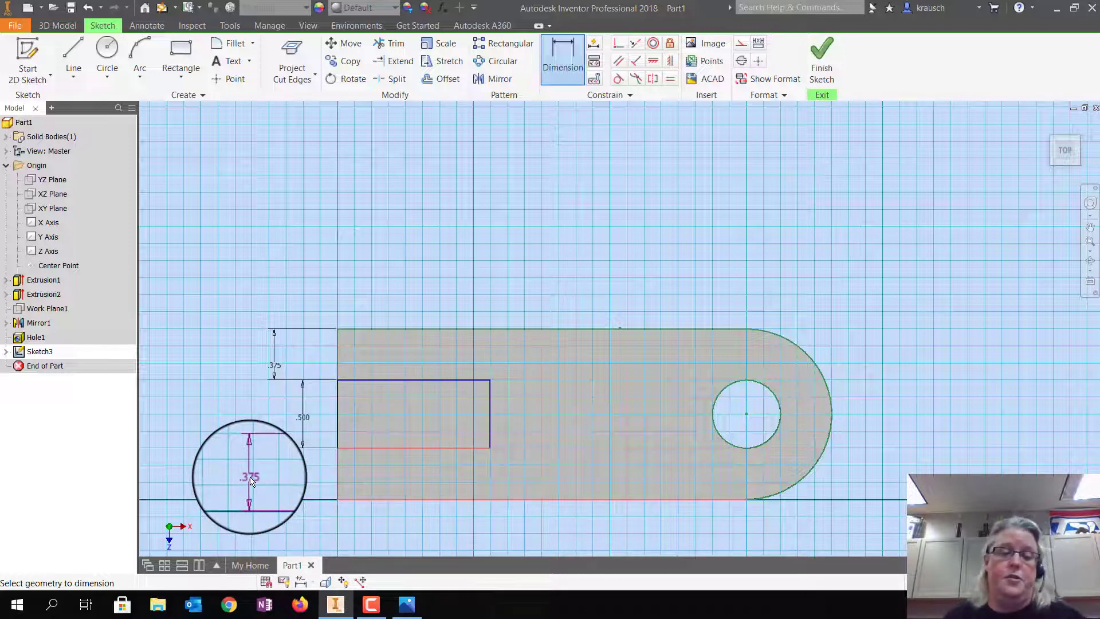
{"action": "key", "text": "Escape"}
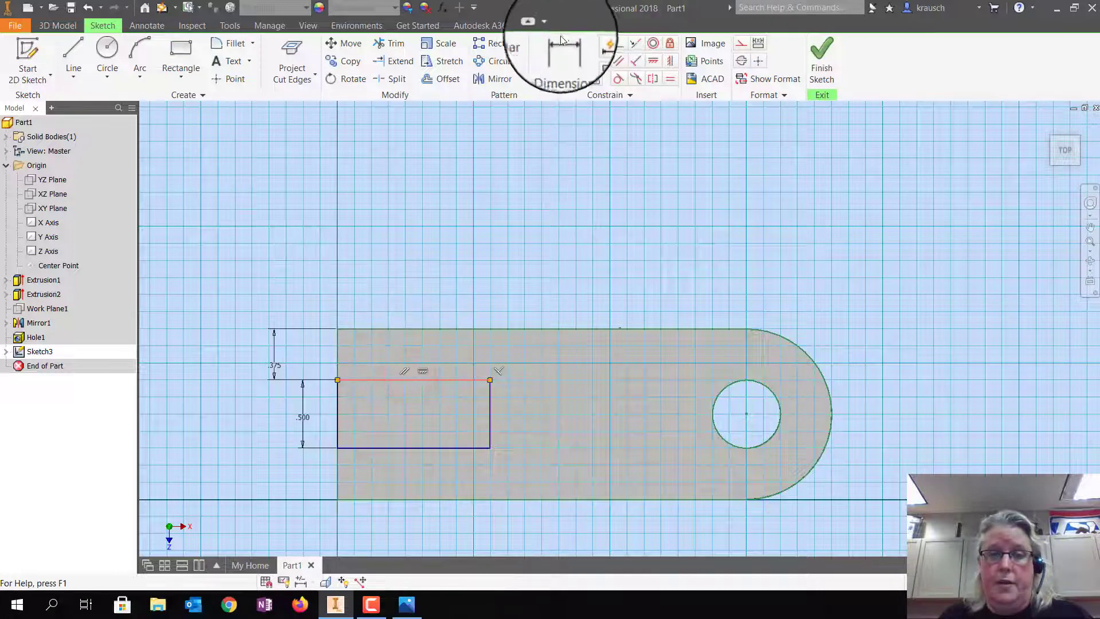
Step: Set the rectangle's length to 1 in and finish the sketch
{"action": "left_click", "coordinate": [560, 48]}
{"action": "left_click", "coordinate": [423, 380]}
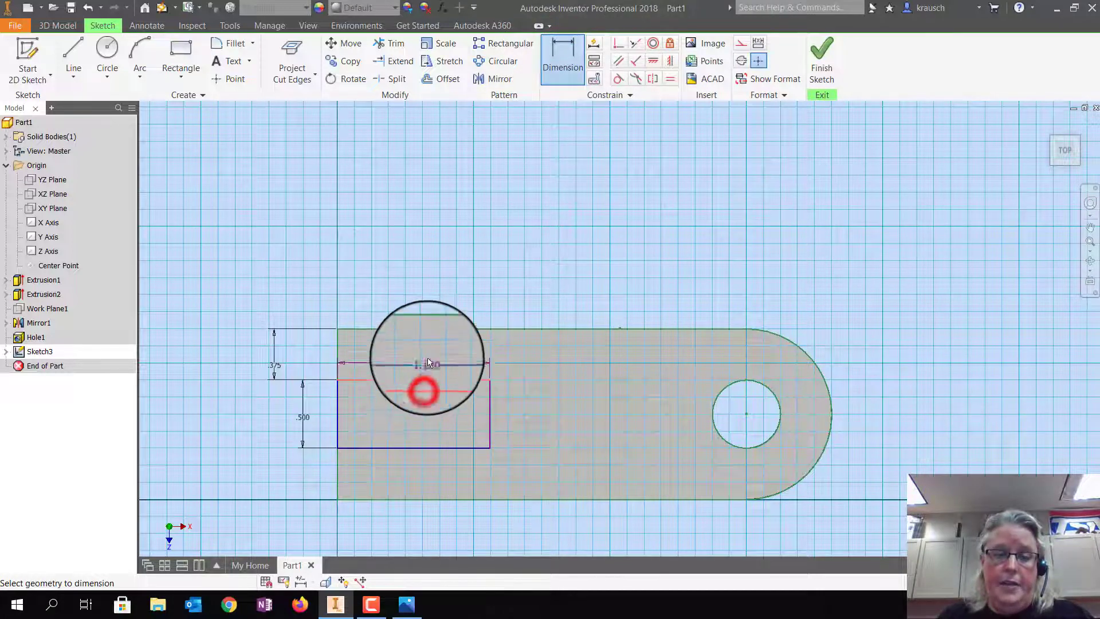
{"action": "left_click", "coordinate": [428, 357]}
{"action": "type", "text": "1"}
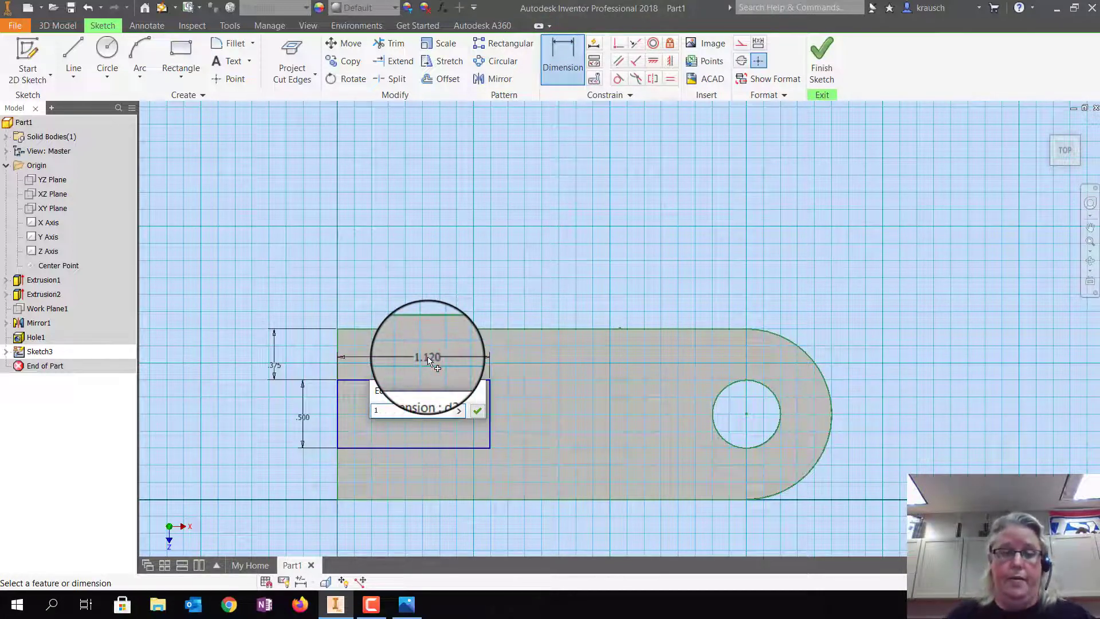
{"action": "key", "text": "Return"}
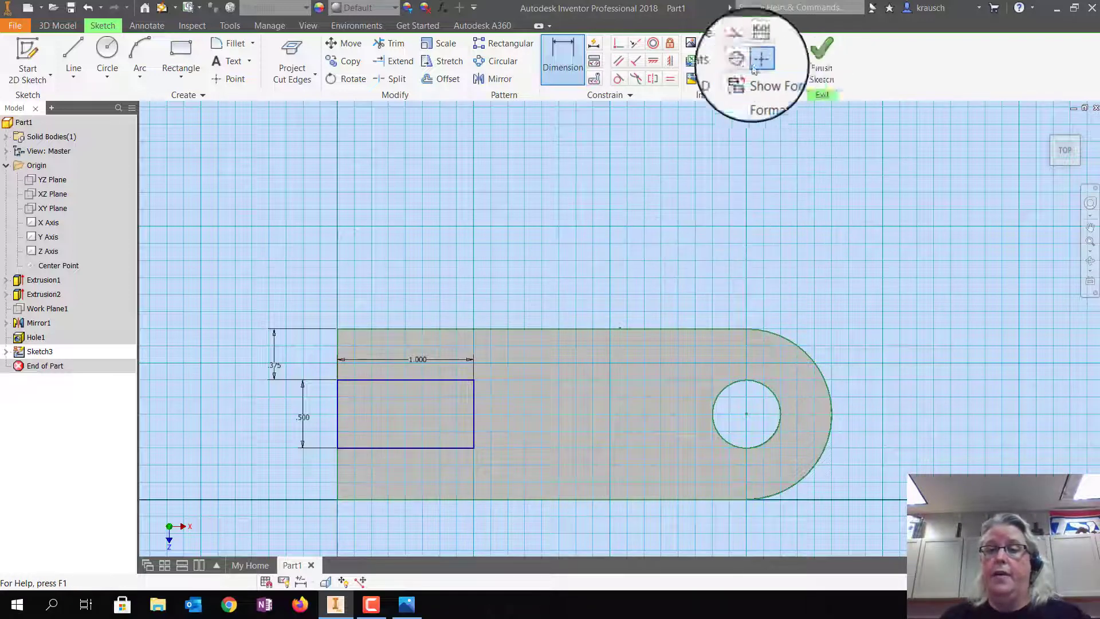
{"action": "left_click", "coordinate": [815, 45]}
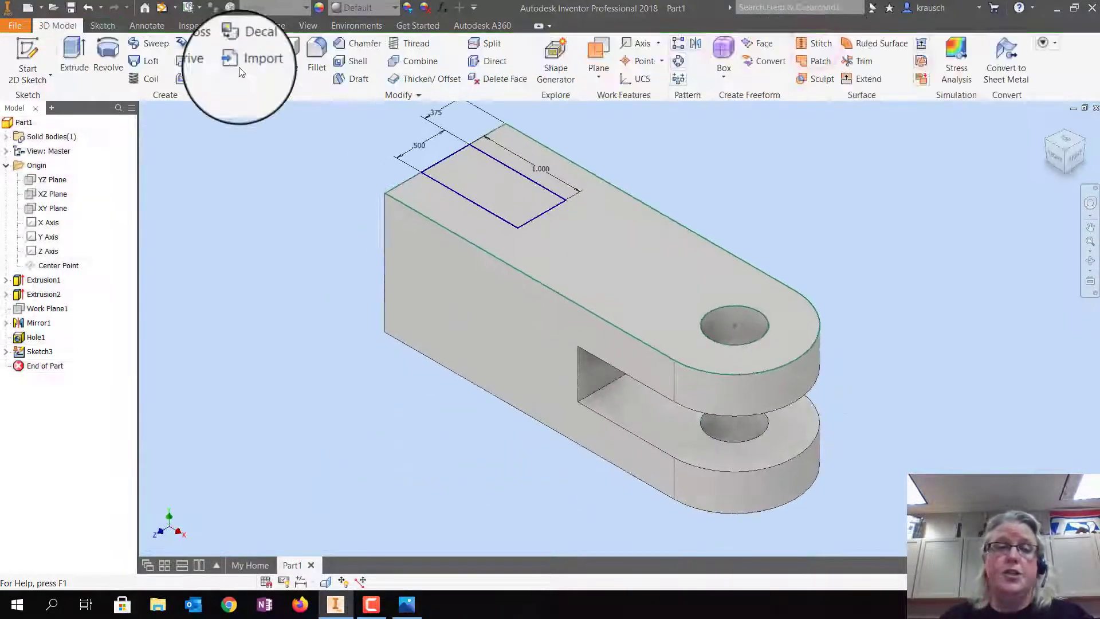
Step: Extrude the rectangle as a cut through the whole part with the All extent to form the vertical slot in the square end
{"action": "left_click", "coordinate": [71, 54]}
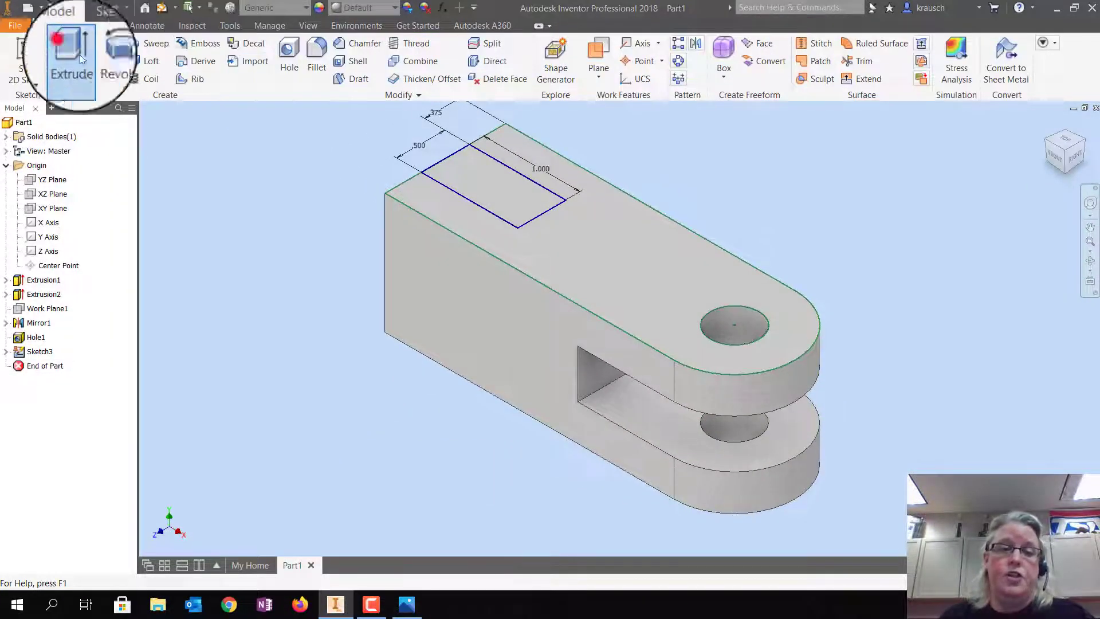
{"action": "left_click", "coordinate": [487, 167]}
{"action": "left_click", "coordinate": [241, 187]}
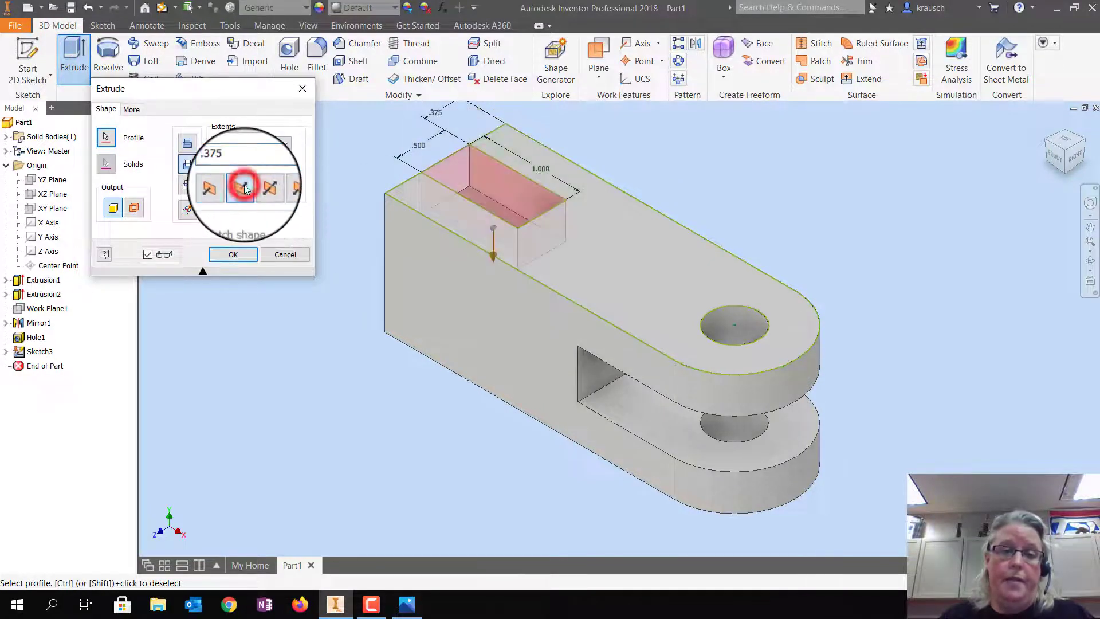
{"action": "left_click", "coordinate": [252, 140]}
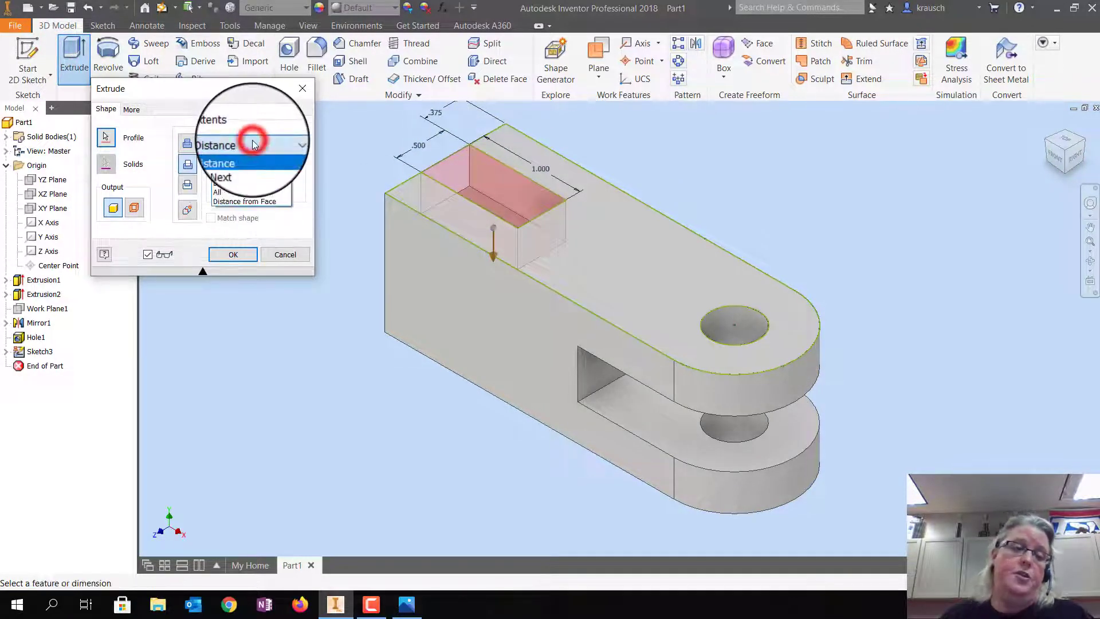
{"action": "left_click", "coordinate": [244, 189]}
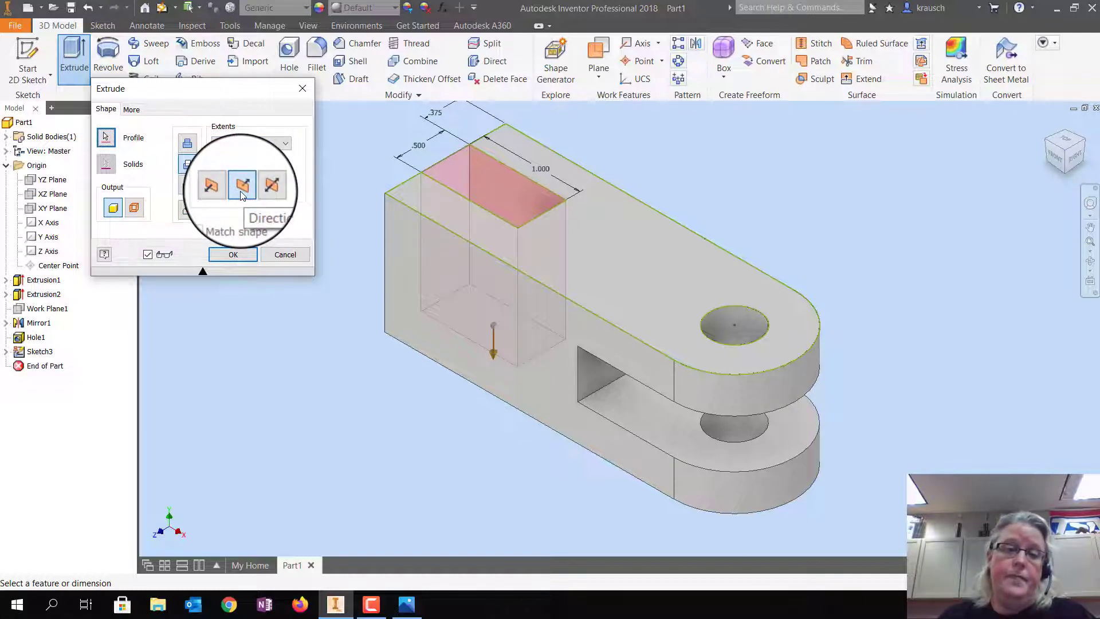
{"action": "left_click", "coordinate": [227, 255]}
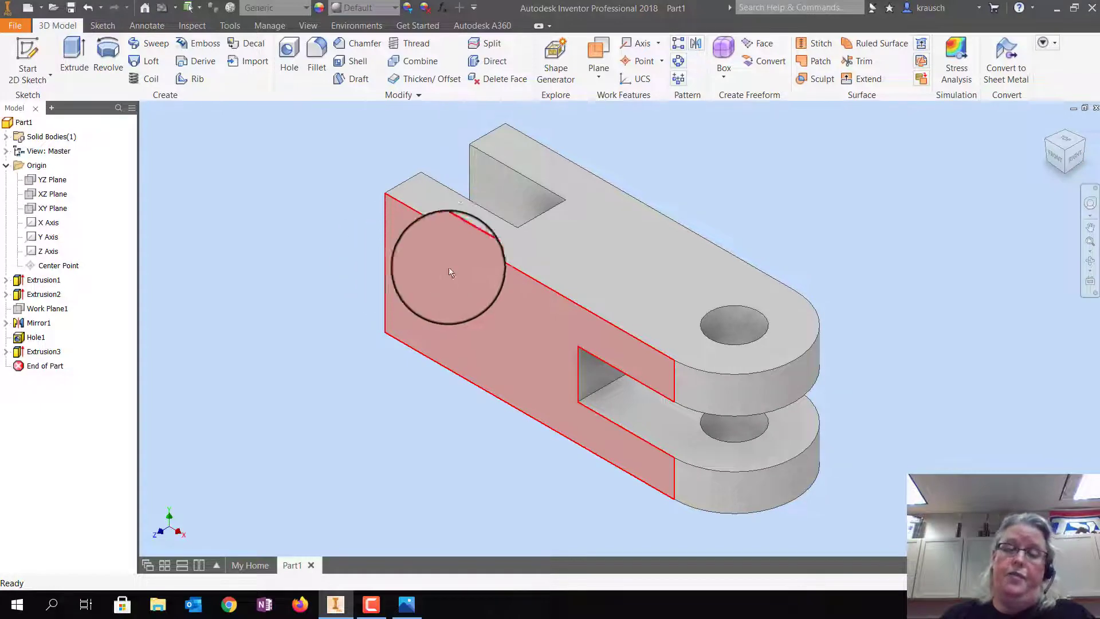
Step: Start a sketch on the part's long front face and project the face's cut edges
{"action": "left_click", "coordinate": [19, 46]}
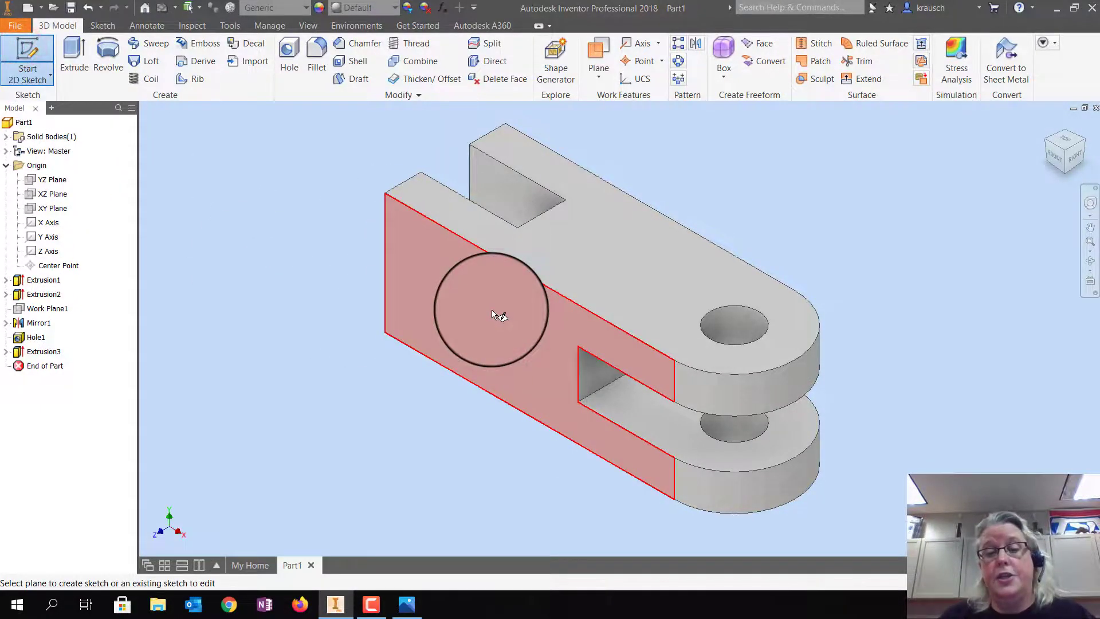
{"action": "left_click", "coordinate": [491, 309]}
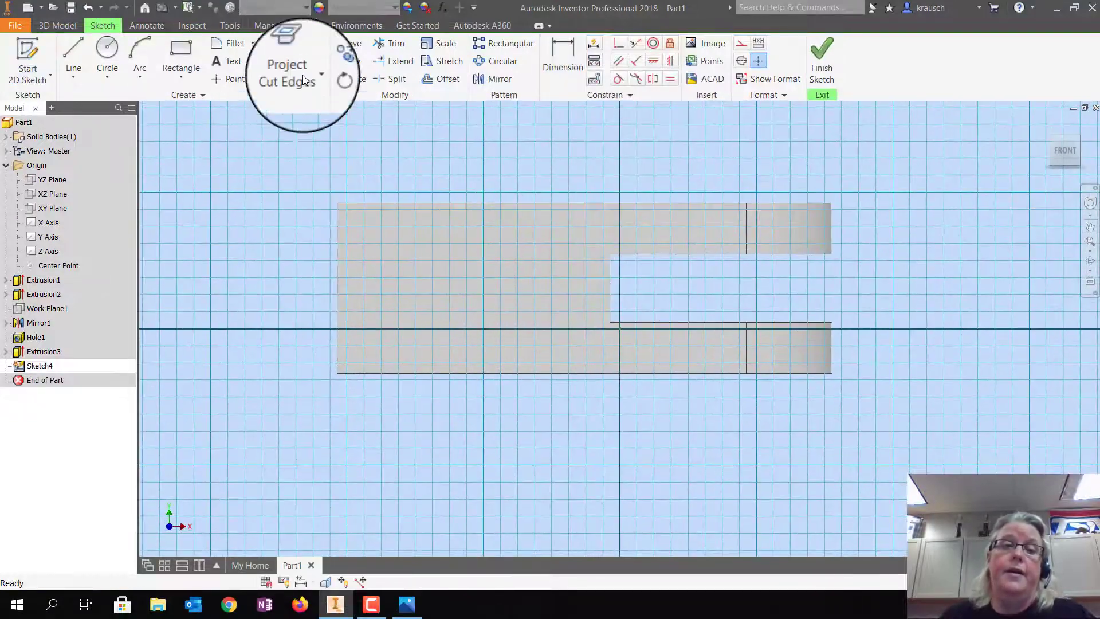
{"action": "left_click", "coordinate": [291, 50]}
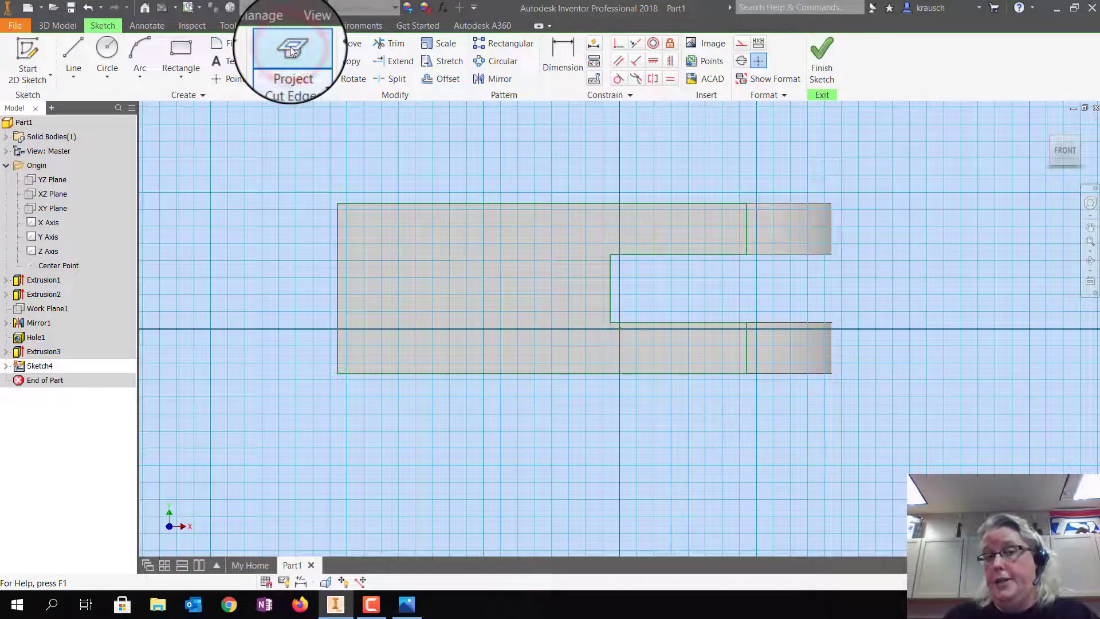
Step: Draw a circle from the midpoint of the slotted end's edge to its corner, trim the half inside the part, and finish the sketch
{"action": "left_click", "coordinate": [105, 53]}
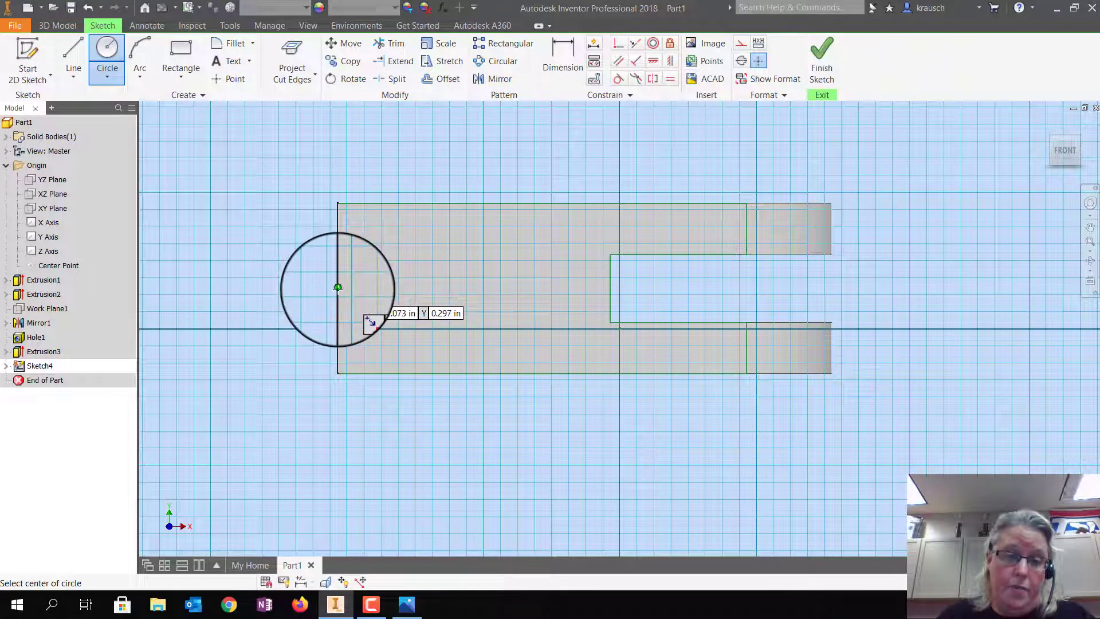
{"action": "left_click", "coordinate": [338, 287]}
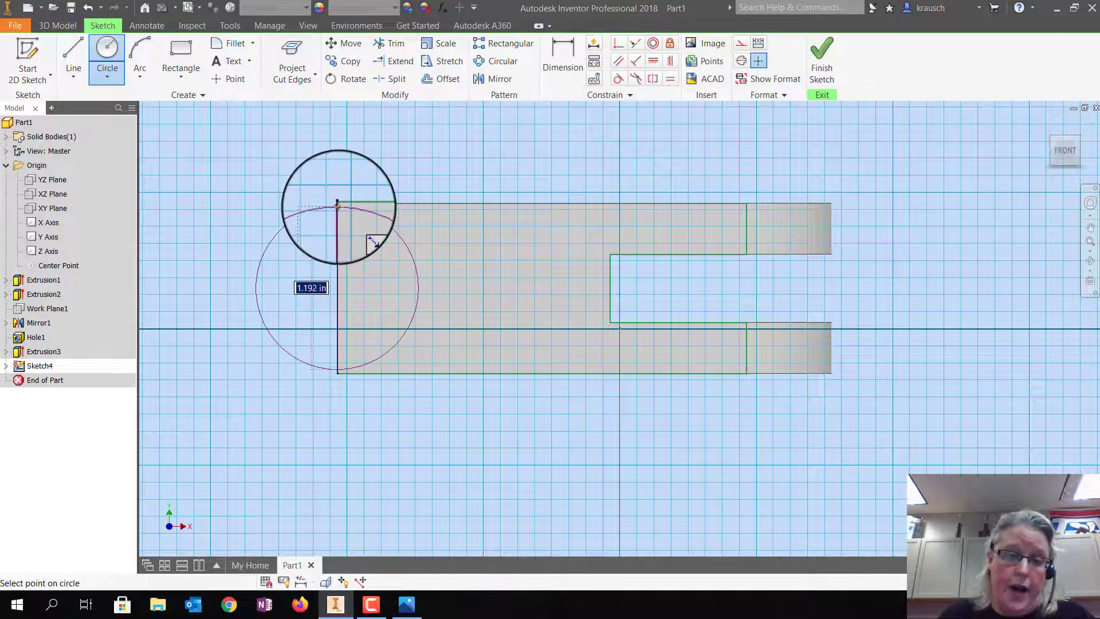
{"action": "left_click", "coordinate": [338, 202]}
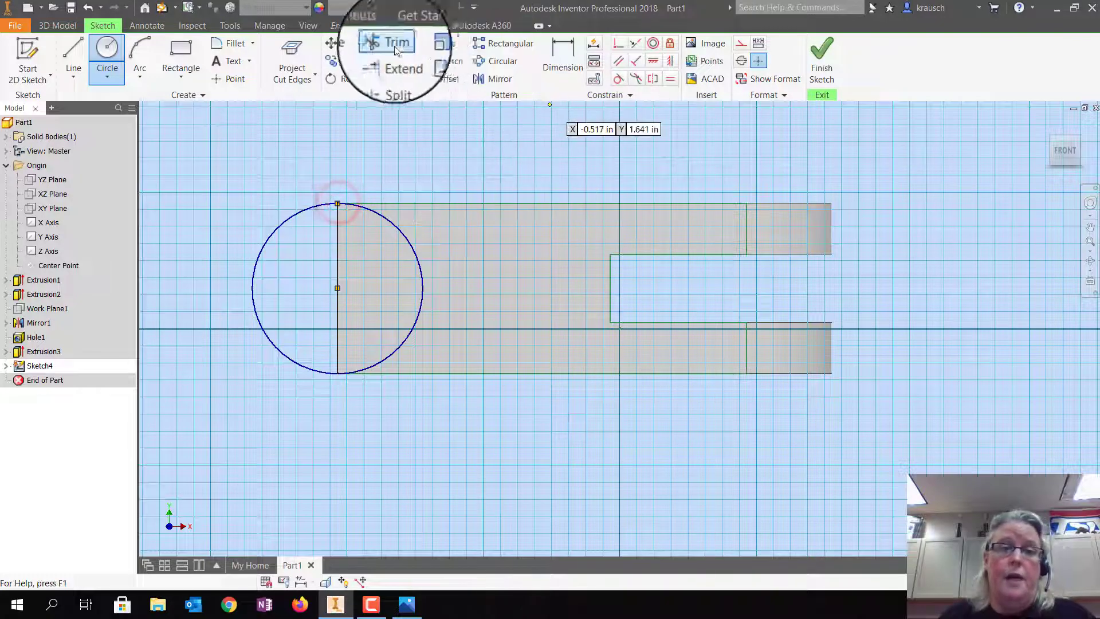
{"action": "left_click", "coordinate": [418, 264]}
{"action": "left_click", "coordinate": [824, 58]}
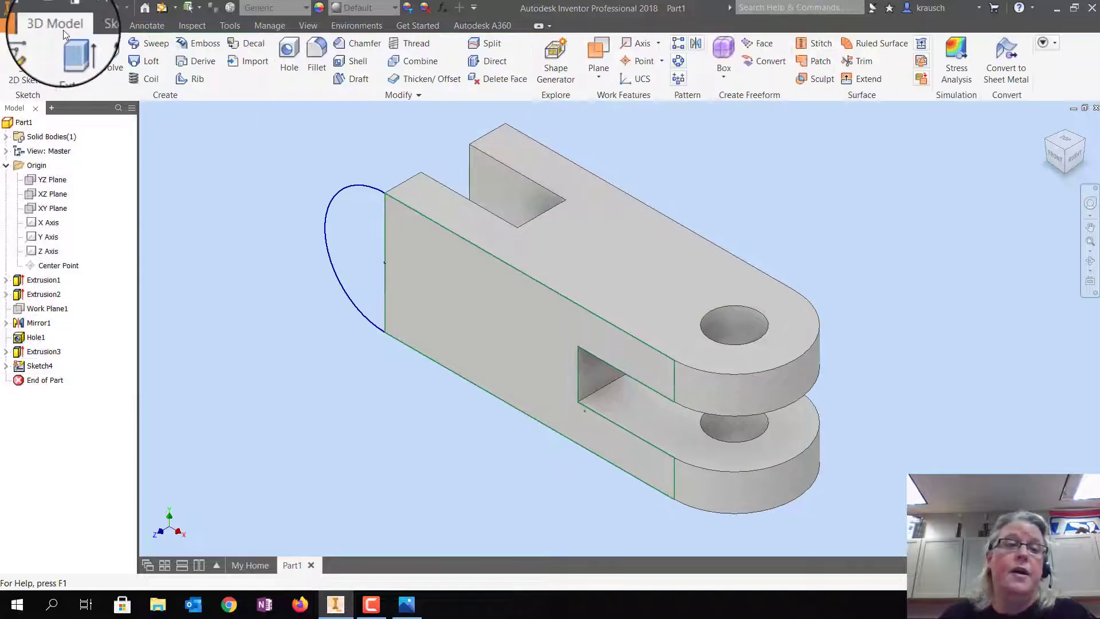
Step: Extrude the half-circle profile .375 in toward the slot to round the end of the front prong
{"action": "left_click", "coordinate": [73, 57]}
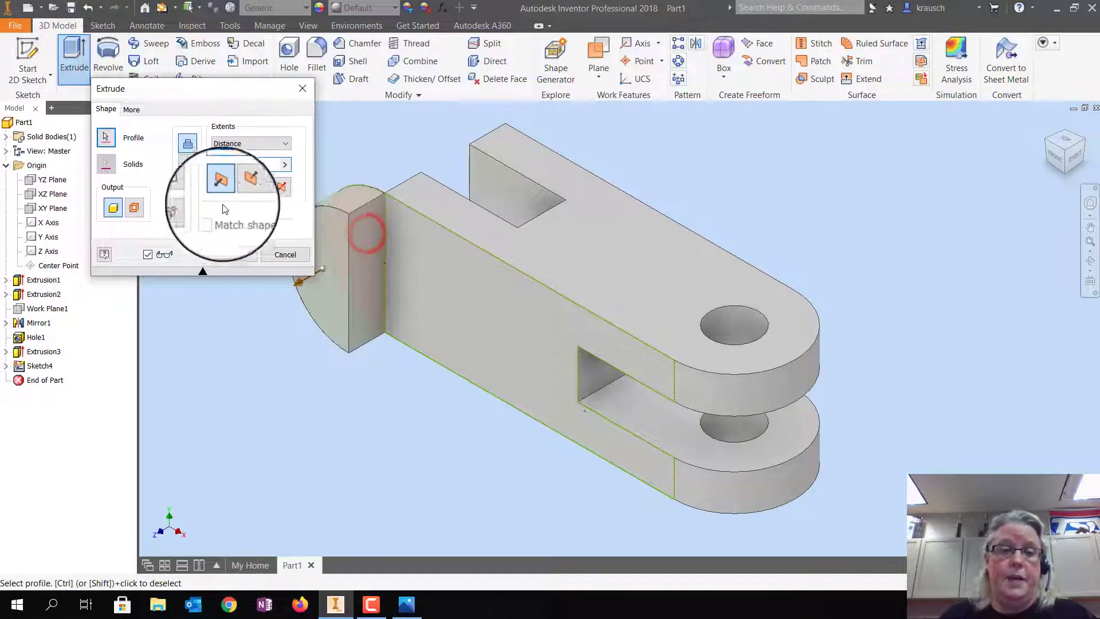
{"action": "left_click", "coordinate": [241, 187]}
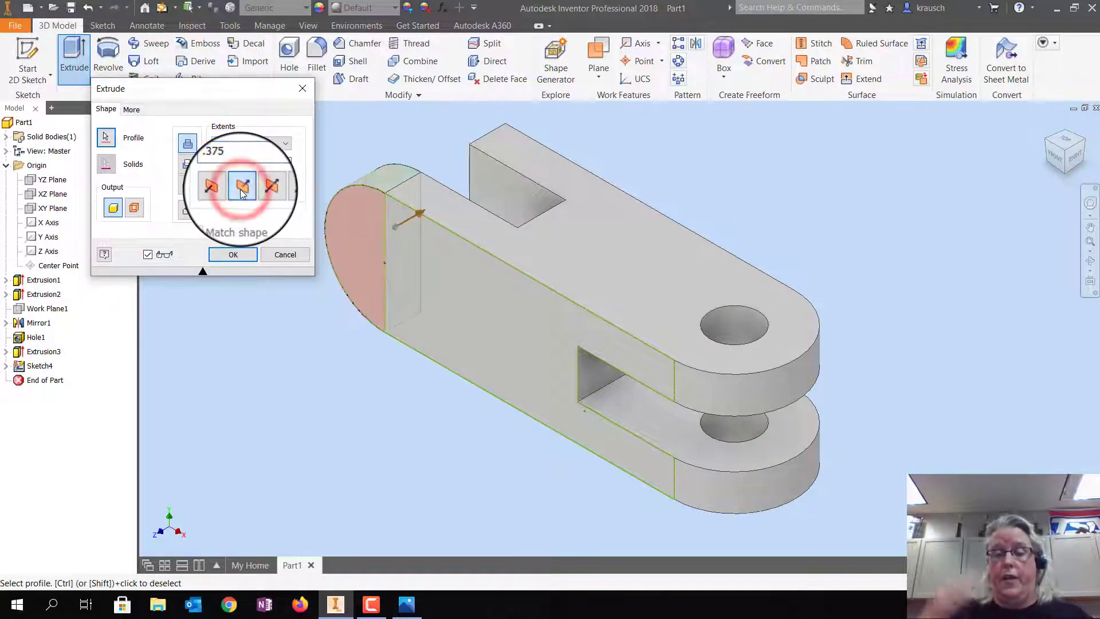
{"action": "left_click", "coordinate": [232, 255]}
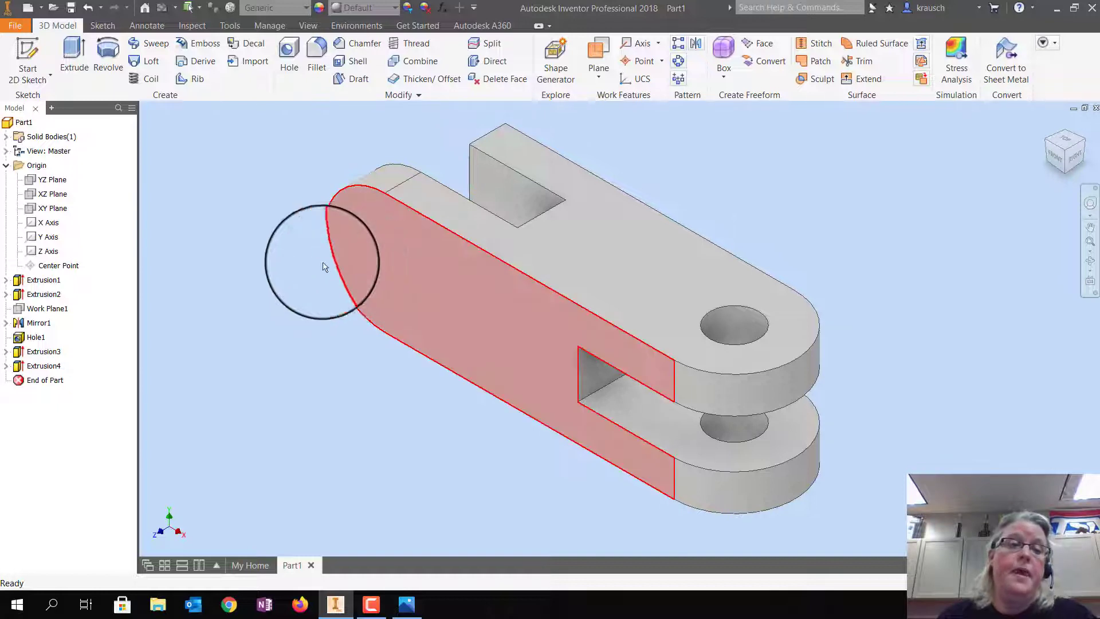
Step: Create a midplane work plane between the part's front and back long faces
{"action": "left_click", "coordinate": [605, 78]}
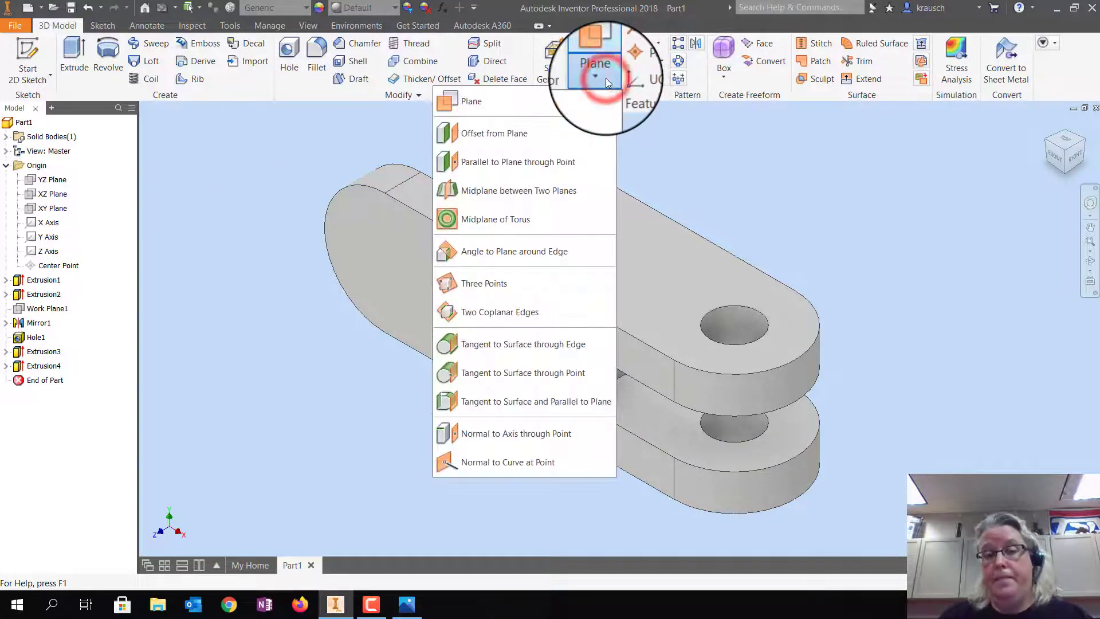
{"action": "left_click", "coordinate": [546, 184]}
{"action": "left_click", "coordinate": [444, 298]}
{"action": "left_click", "coordinate": [1082, 139]}
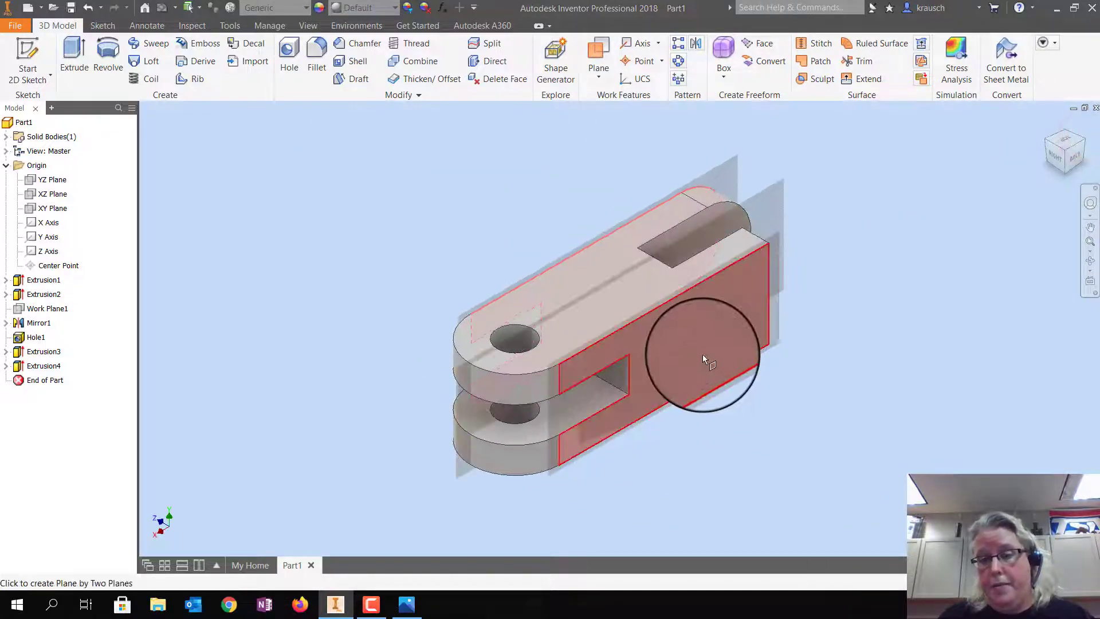
{"action": "left_click", "coordinate": [703, 354]}
{"action": "left_click", "coordinate": [1045, 141]}
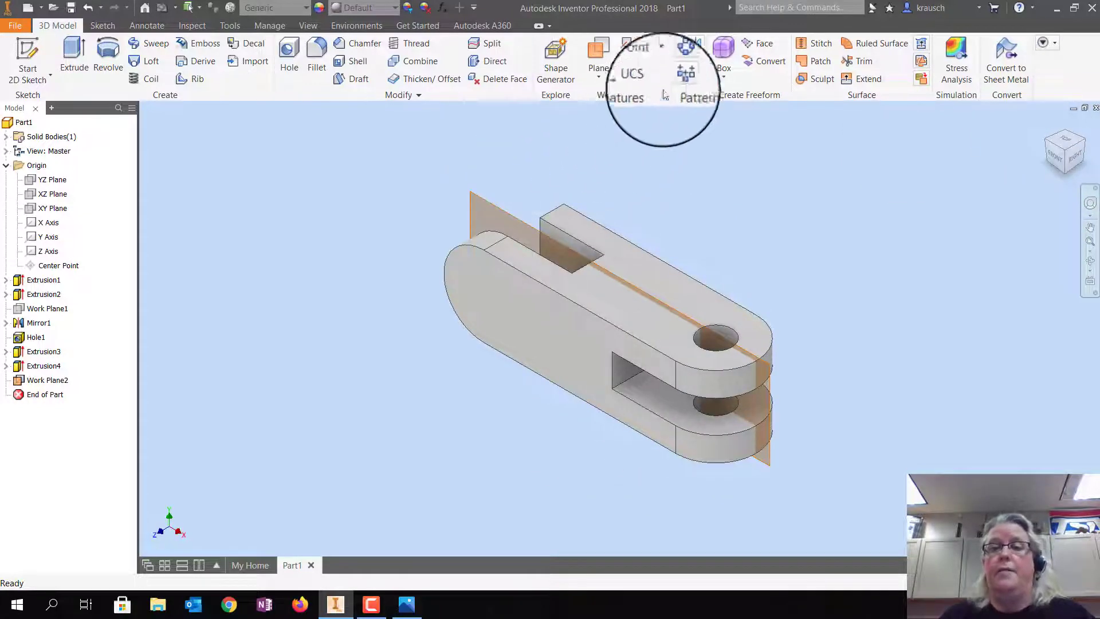
Step: Mirror the rounded-end extrusion across the midplane onto the other prong and hide the work plane
{"action": "left_click", "coordinate": [695, 47]}
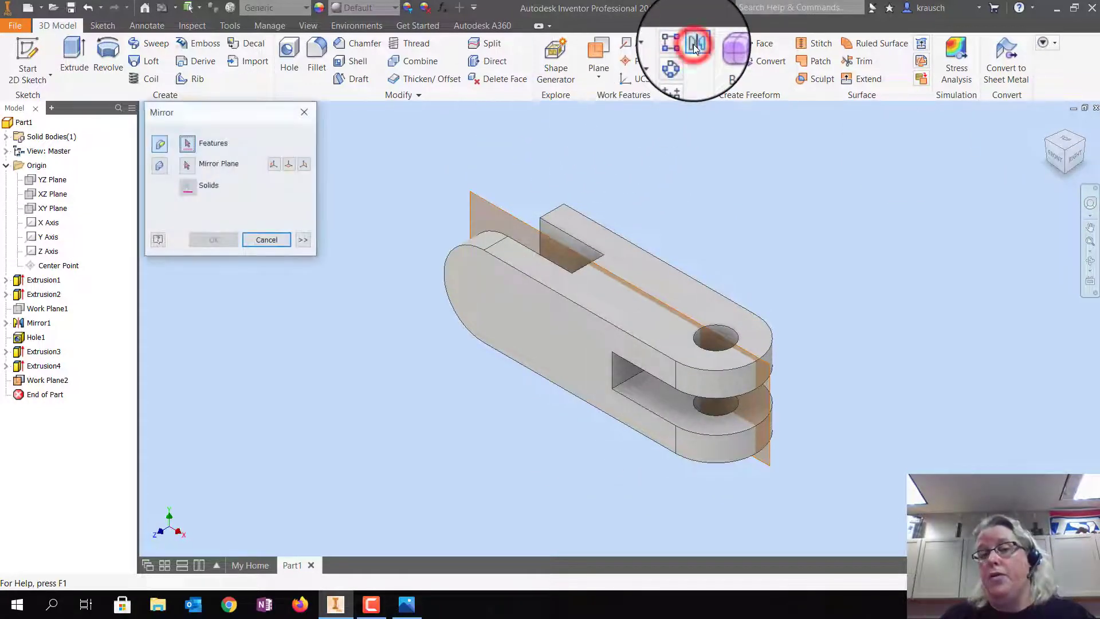
{"action": "left_click", "coordinate": [48, 366]}
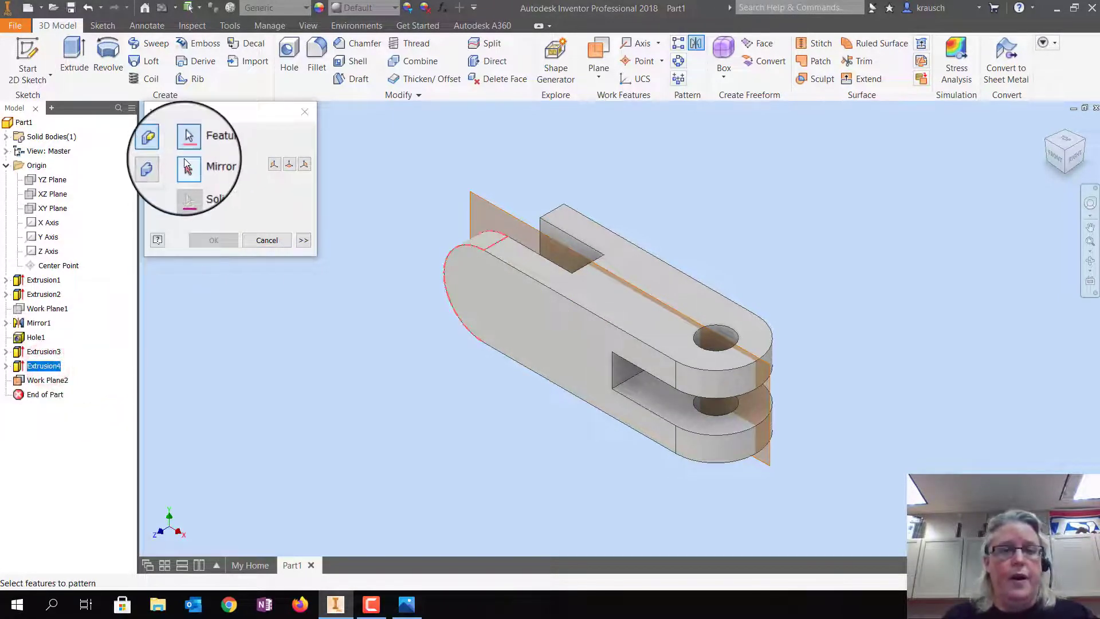
{"action": "left_click", "coordinate": [186, 166]}
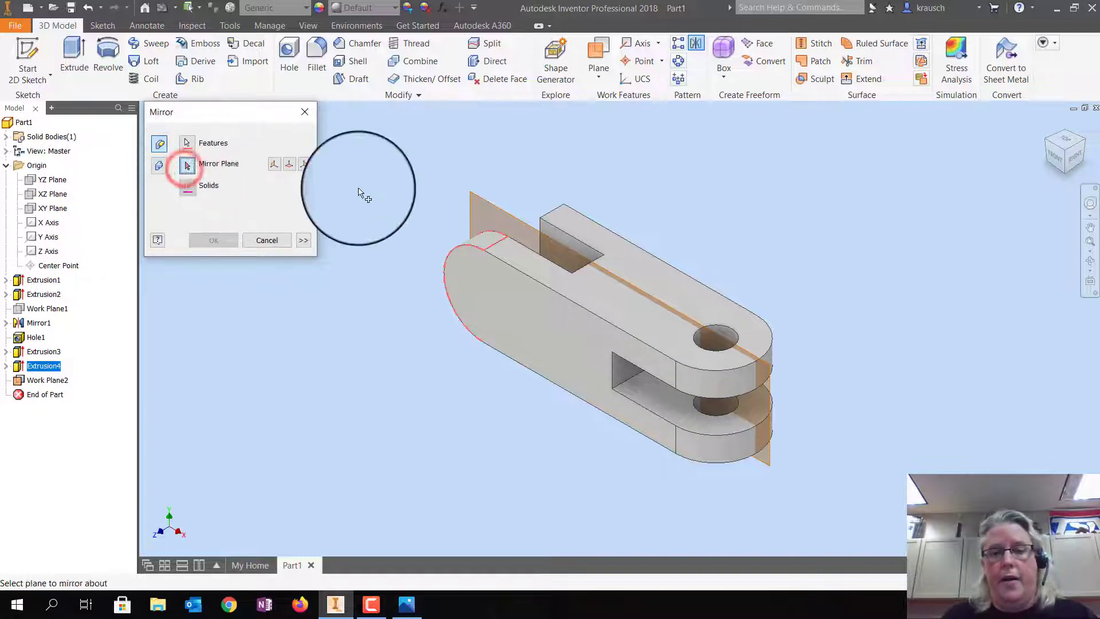
{"action": "left_click", "coordinate": [469, 203]}
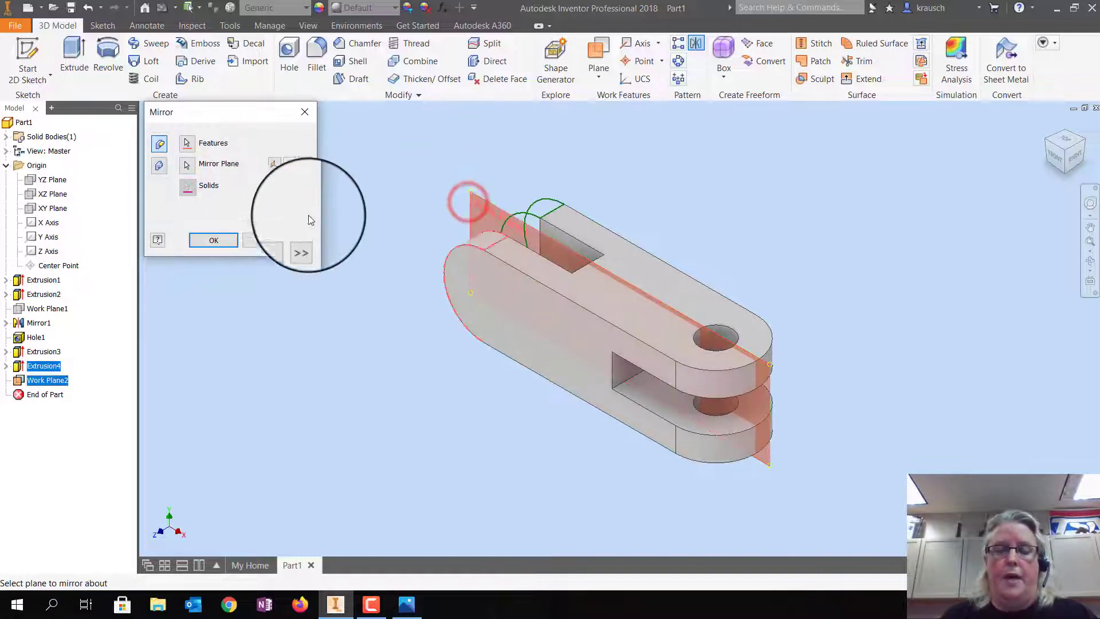
{"action": "left_click", "coordinate": [201, 241]}
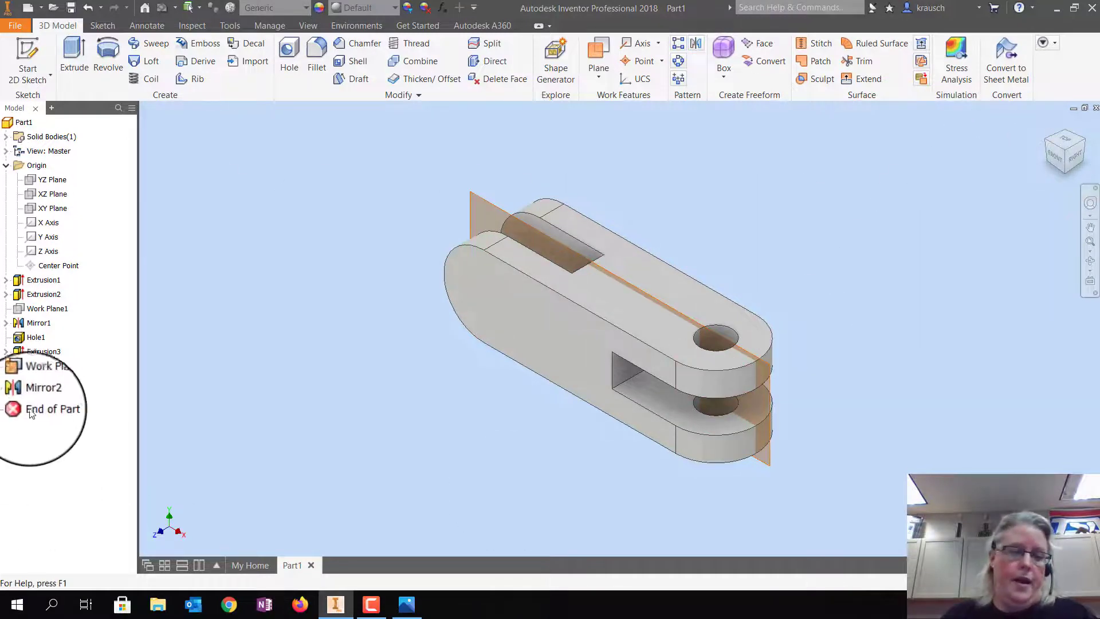
{"action": "right_click", "coordinate": [44, 382]}
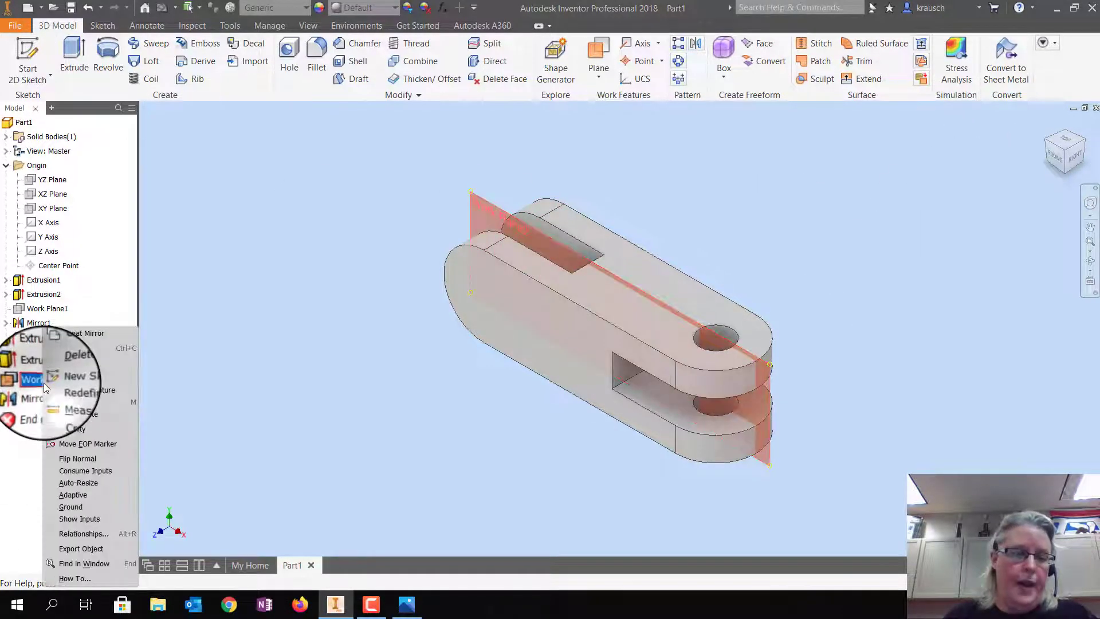
{"action": "left_click", "coordinate": [67, 430]}
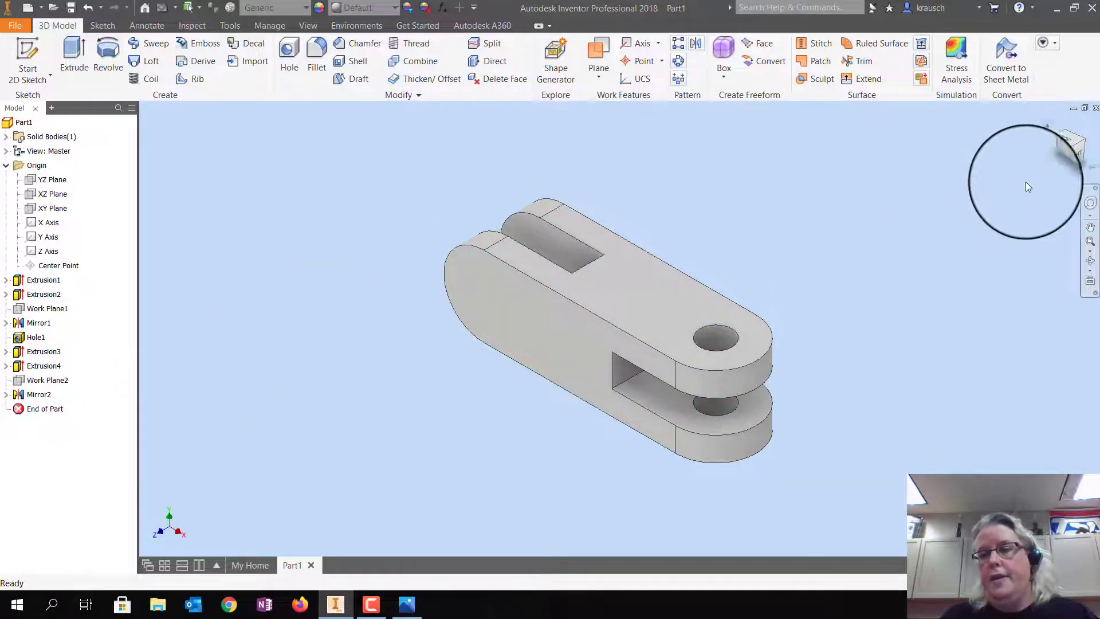
Step: Place a .5 in through-all hole on the front face, concentric with the rounded end's arc
{"action": "left_click", "coordinate": [1061, 159]}
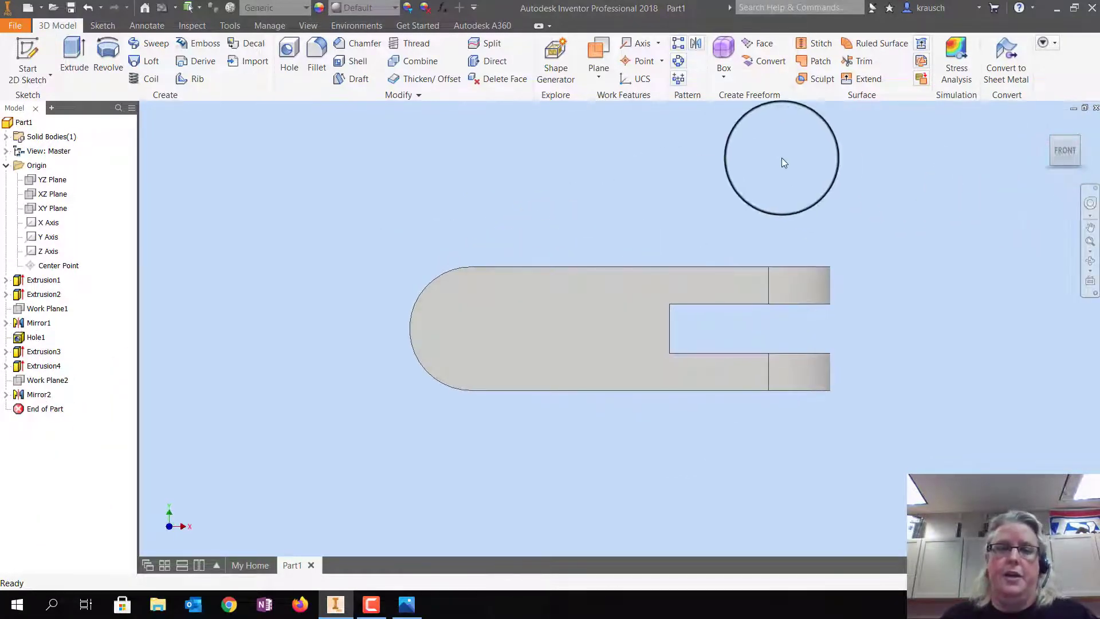
{"action": "left_click", "coordinate": [288, 54]}
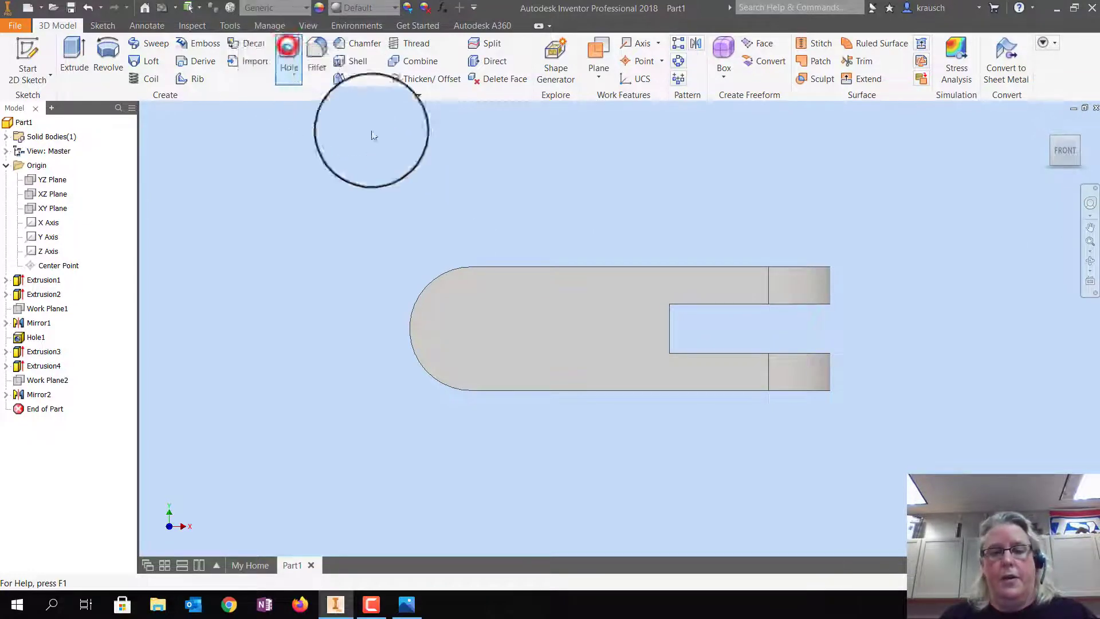
{"action": "left_click", "coordinate": [113, 94]}
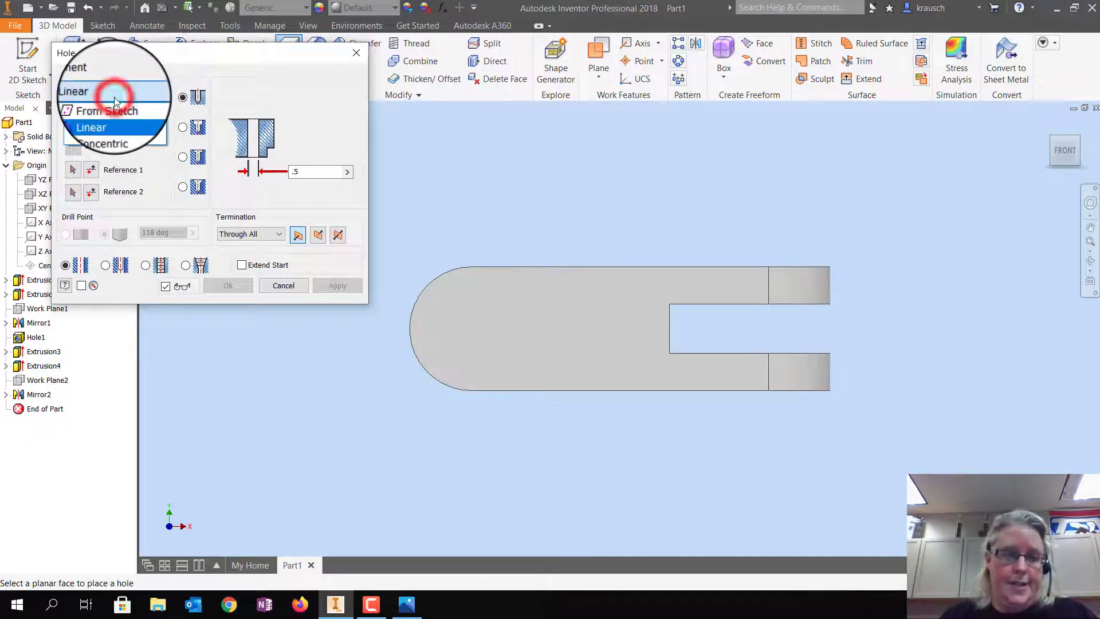
{"action": "left_click", "coordinate": [113, 130]}
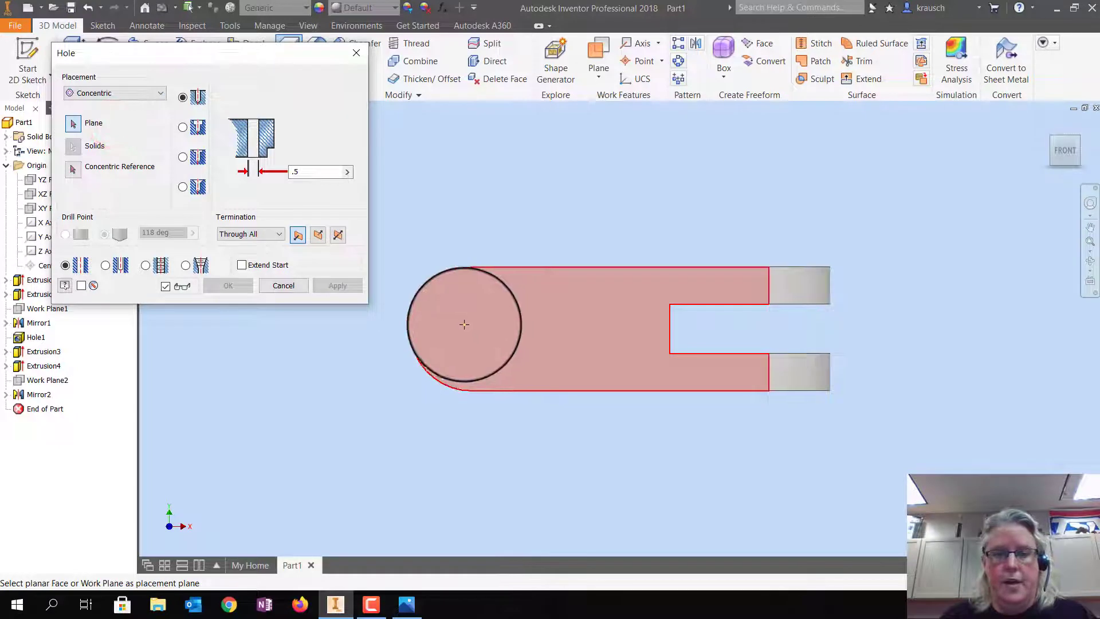
{"action": "left_click", "coordinate": [464, 324]}
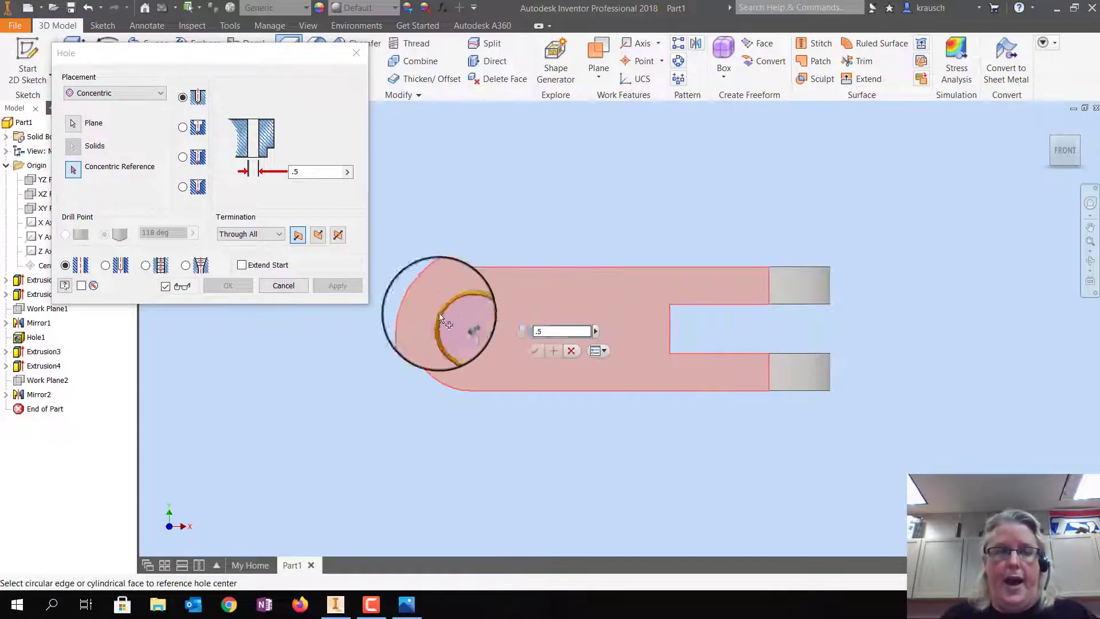
{"action": "left_click", "coordinate": [72, 172]}
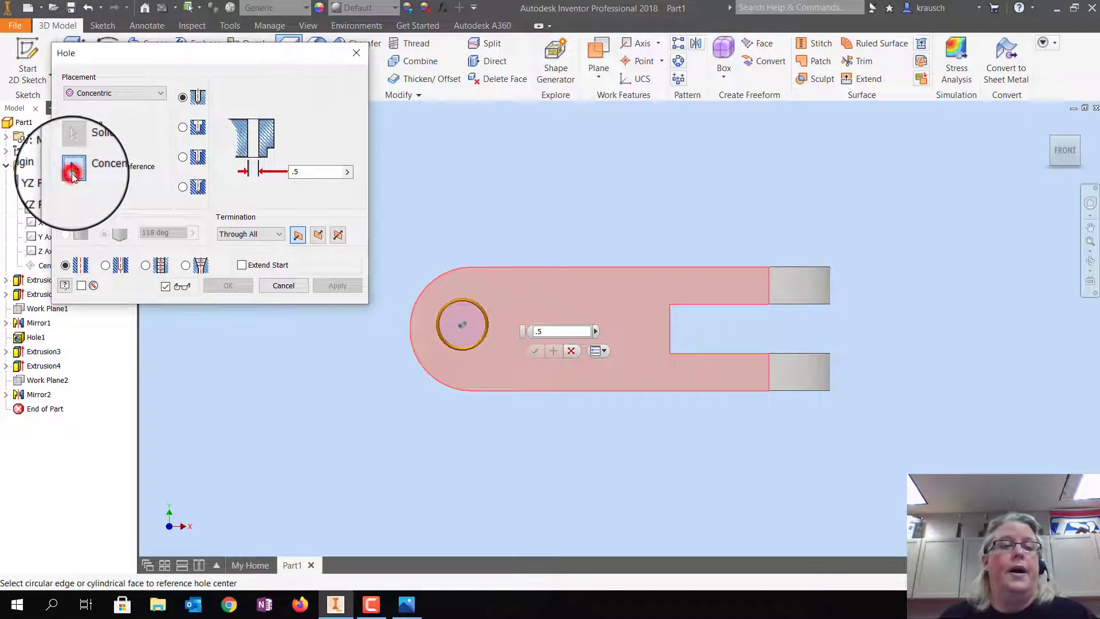
{"action": "left_click", "coordinate": [415, 355]}
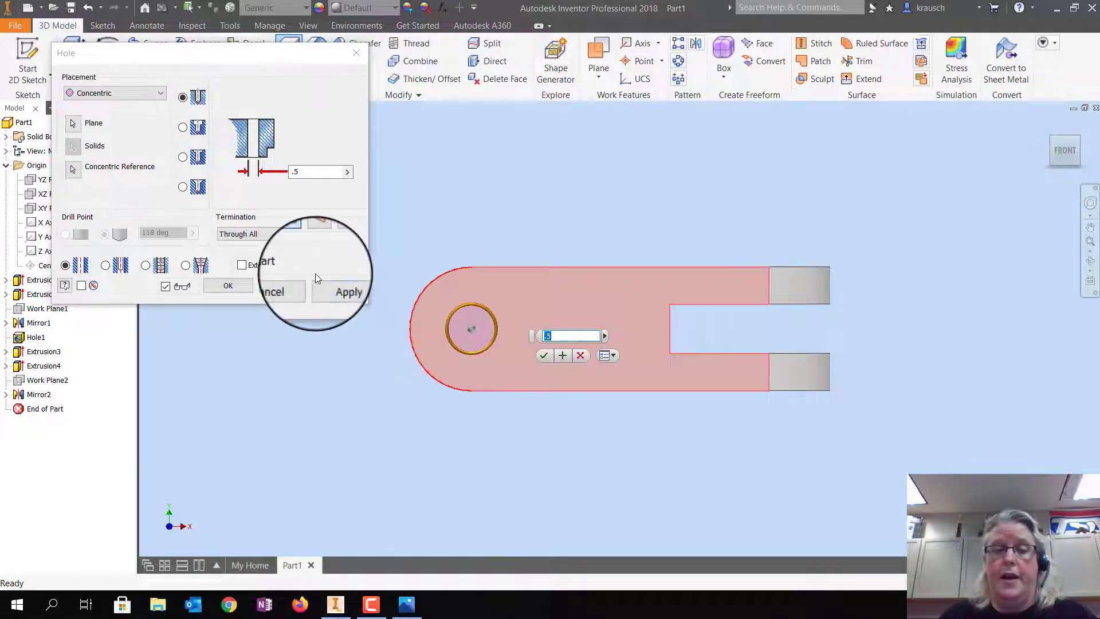
{"action": "left_click", "coordinate": [349, 288]}
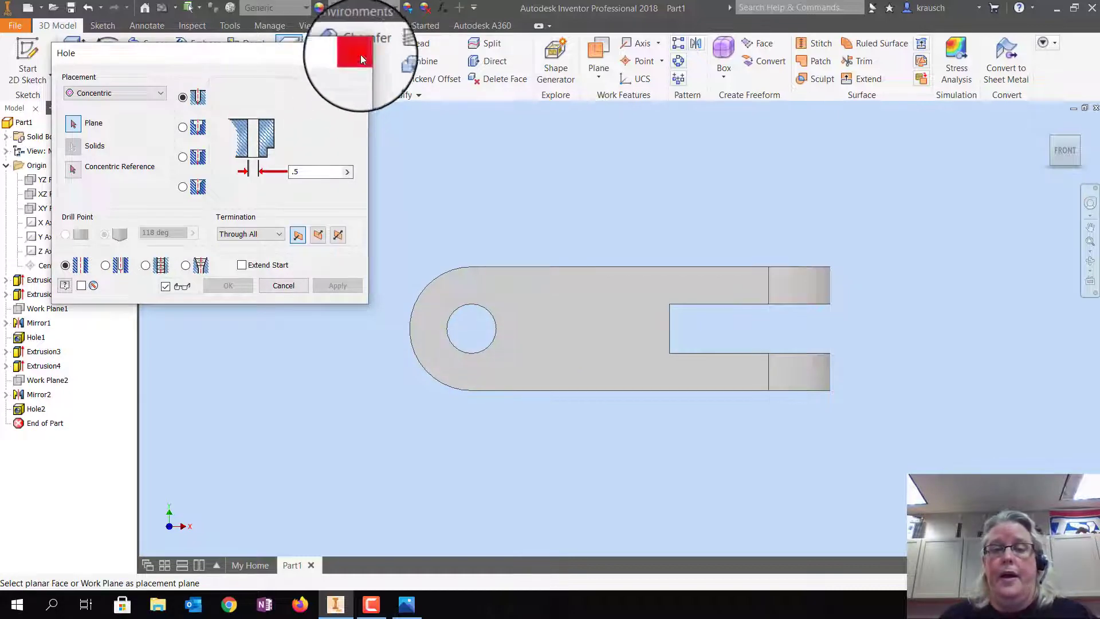
{"action": "left_click", "coordinate": [359, 54]}
{"action": "left_click", "coordinate": [1048, 126]}
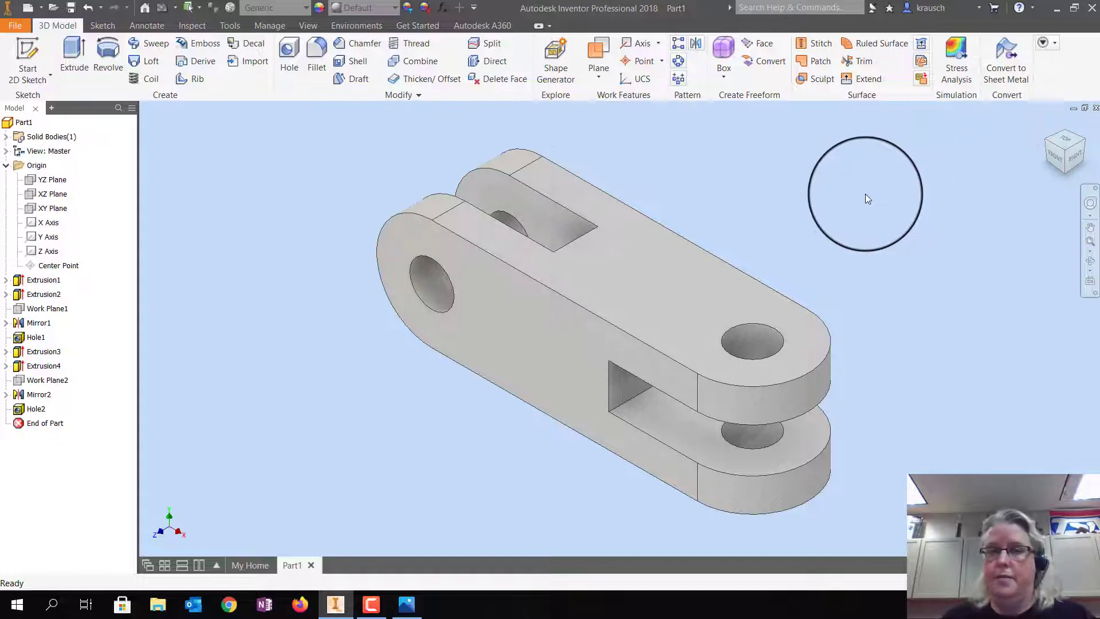
Step: Apply a gray Textured appearance from the Inventor Material Library to the whole part
{"action": "left_click", "coordinate": [387, 12]}
{"action": "scroll", "coordinate": [327, 212], "scroll_direction": "down", "scroll_amount": 1}
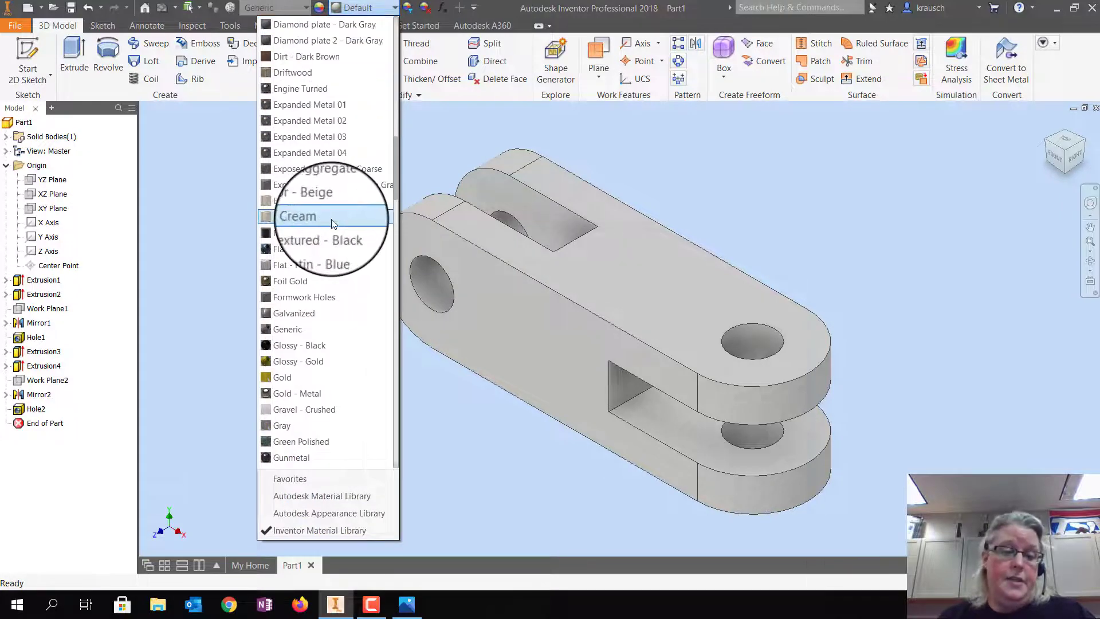
{"action": "scroll", "coordinate": [333, 227], "scroll_direction": "down", "scroll_amount": 15}
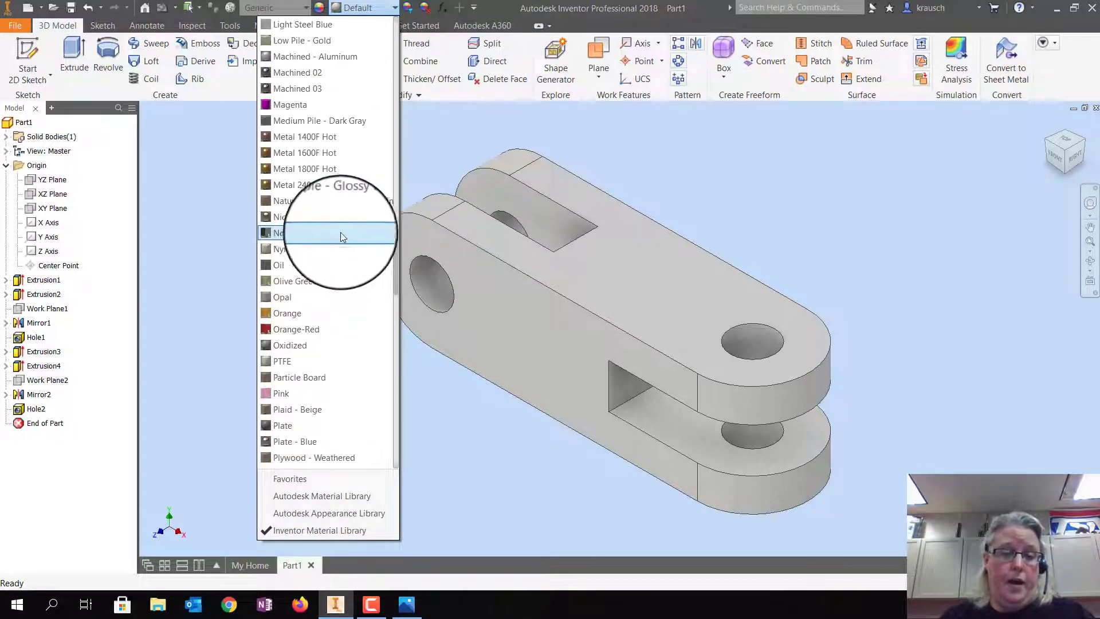
{"action": "scroll", "coordinate": [341, 232], "scroll_direction": "down", "scroll_amount": 15}
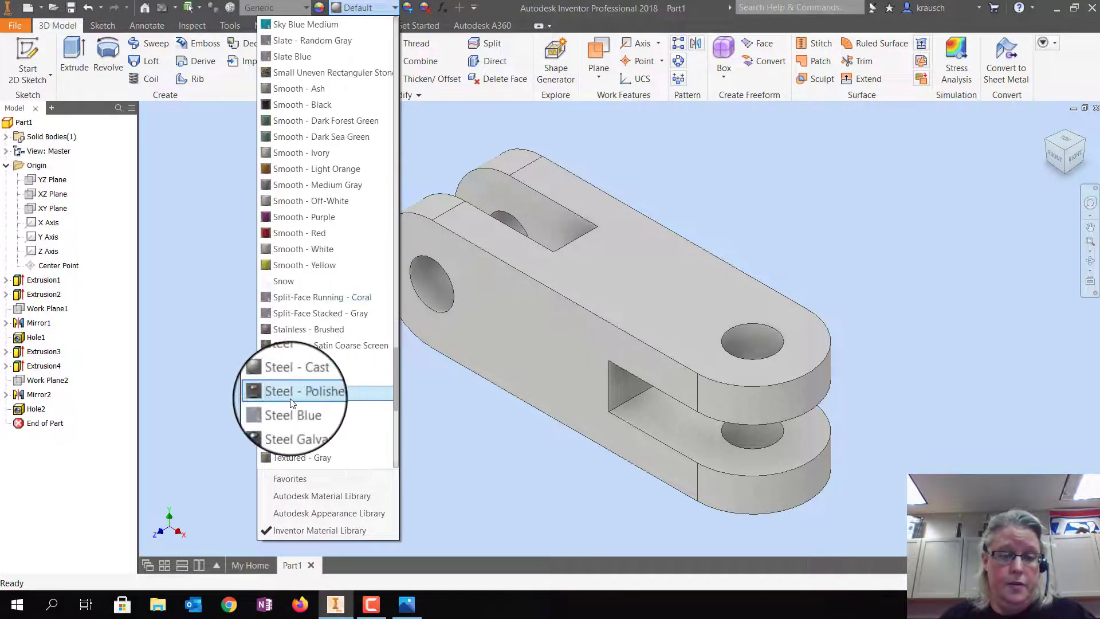
{"action": "scroll", "coordinate": [291, 402], "scroll_direction": "down", "scroll_amount": 3}
{"action": "left_click", "coordinate": [305, 410]}
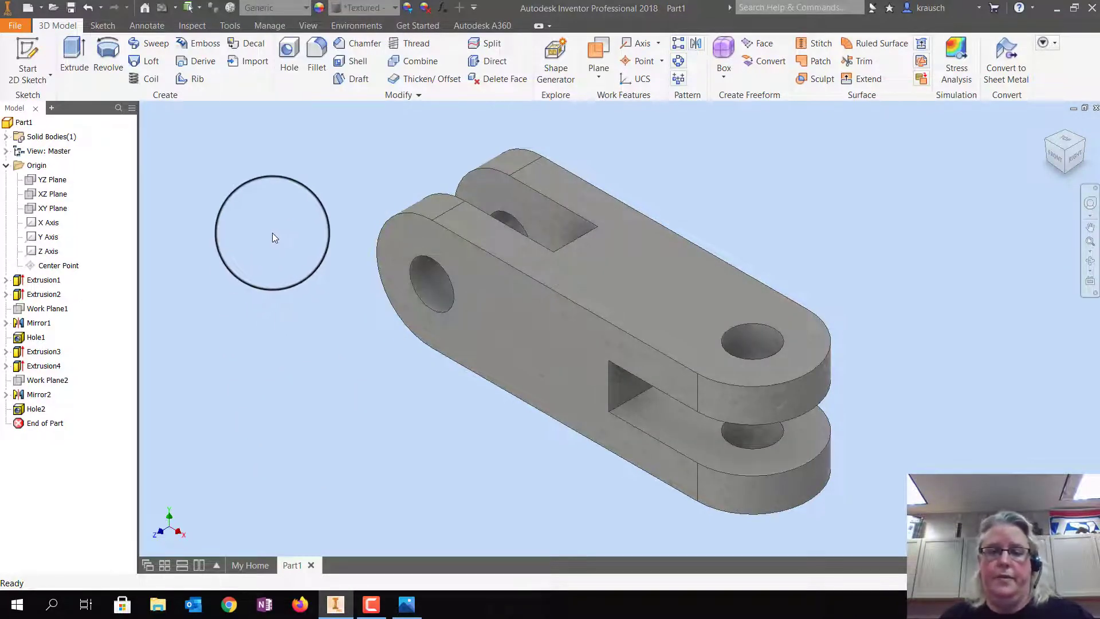
Step: Save the part as "link coupler" in the Inventor Drawings folder
{"action": "left_click", "coordinate": [23, 27]}
{"action": "left_click", "coordinate": [30, 179]}
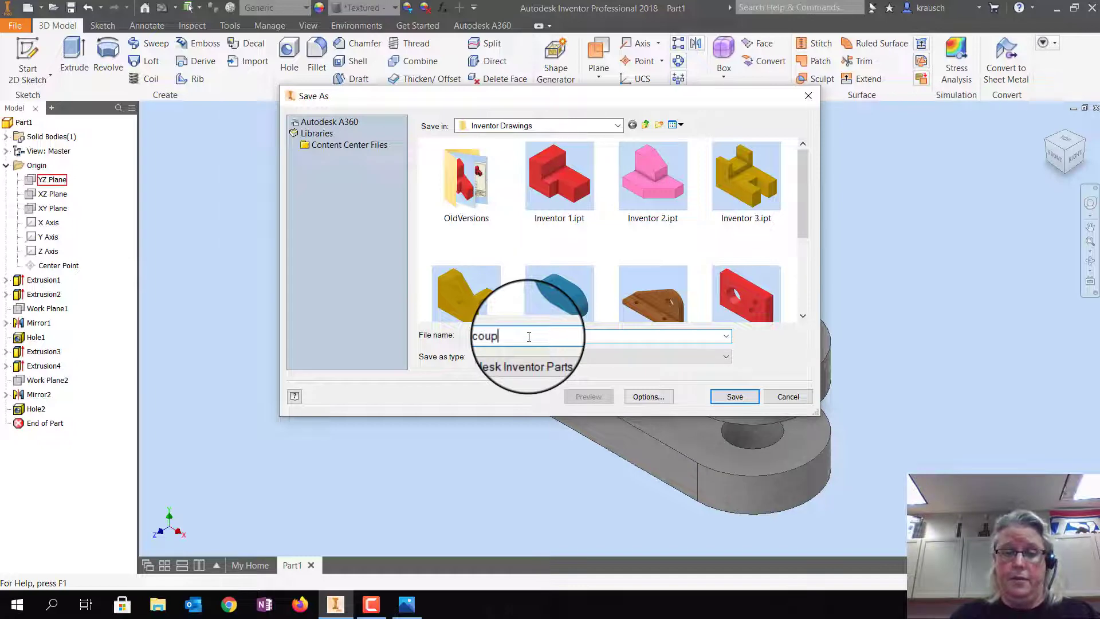
{"action": "key", "text": "Return"}
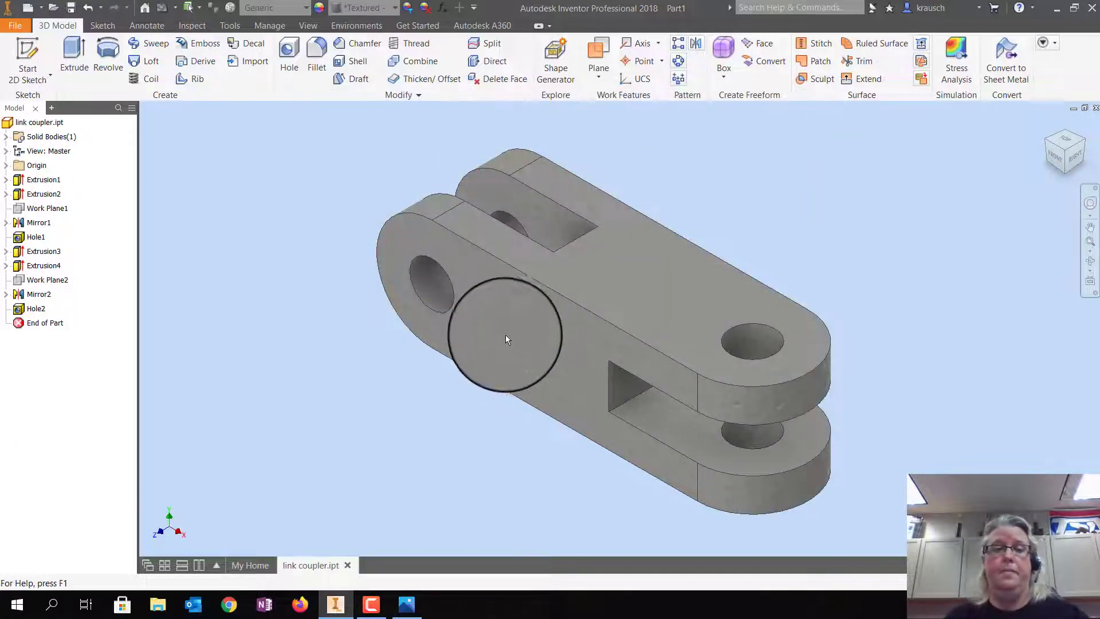
Step: Create a new drawing from the PLTW A.idw template
{"action": "left_click", "coordinate": [17, 25]}
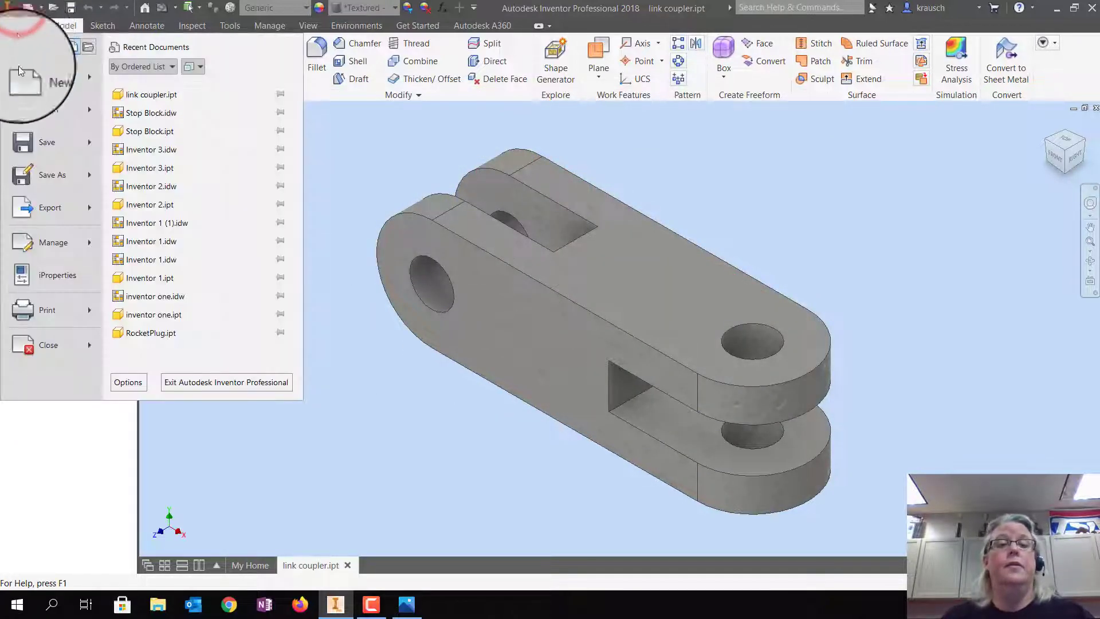
{"action": "left_click", "coordinate": [19, 70]}
{"action": "left_click", "coordinate": [537, 358]}
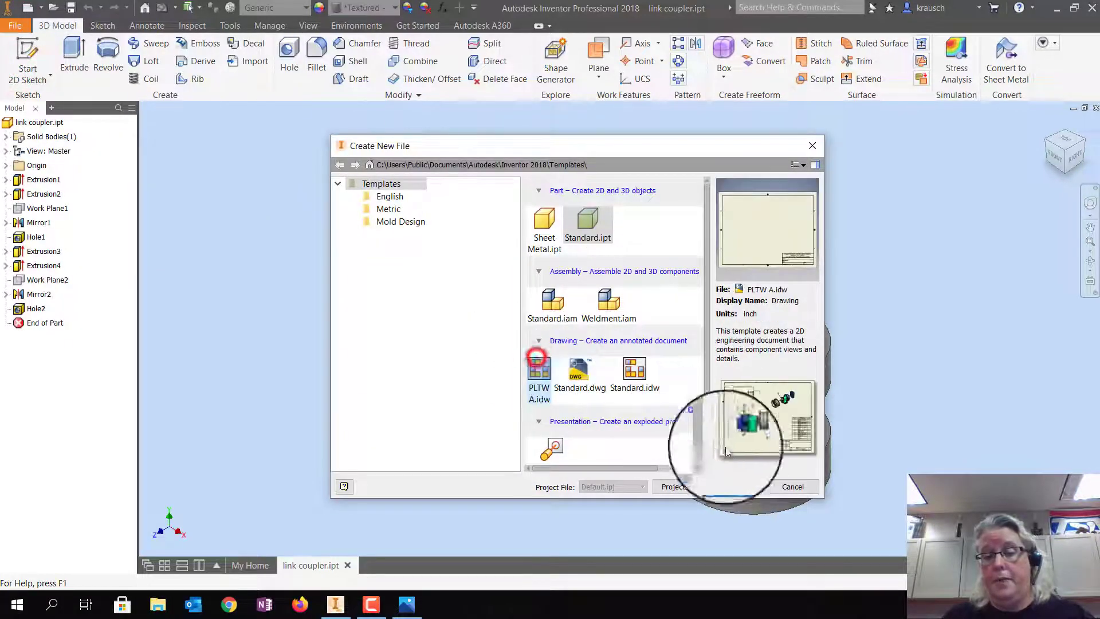
{"action": "left_click", "coordinate": [745, 484]}
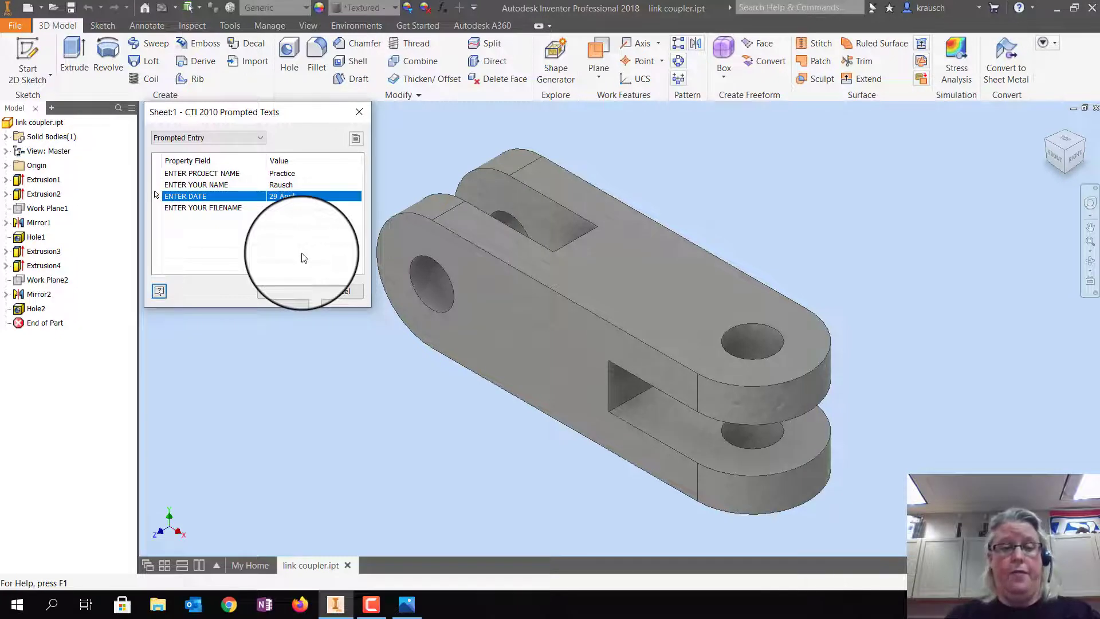
Step: Fill in the title block prompts with project name Practice, the drafter's name, date 29 April and filename Link Coupler, and accept them
{"action": "left_click", "coordinate": [311, 206]}
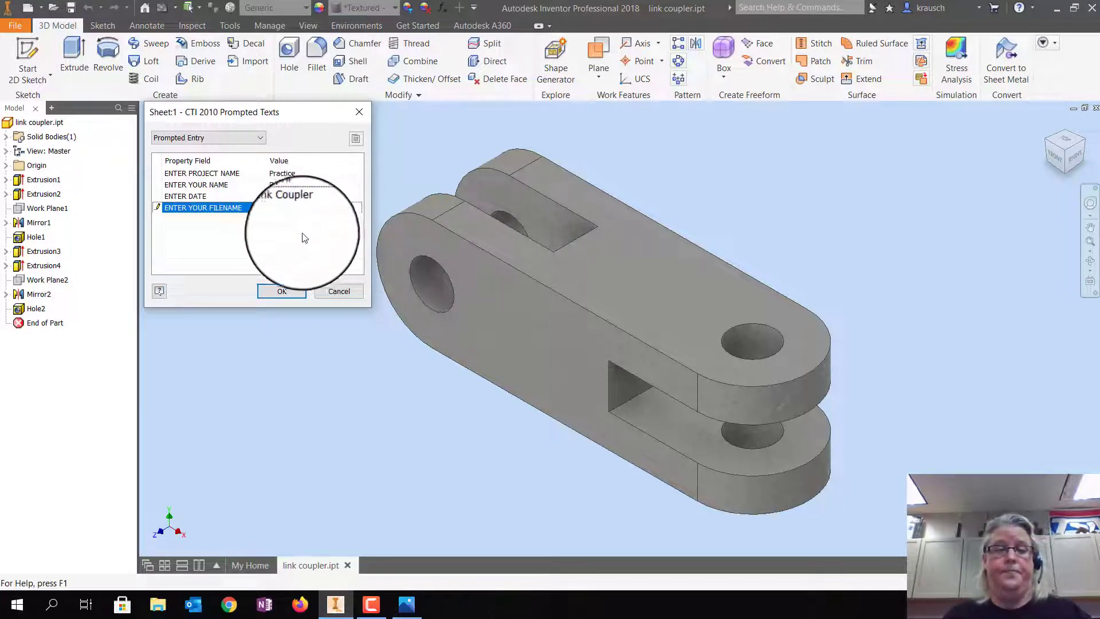
{"action": "left_click", "coordinate": [281, 291]}
{"action": "left_click", "coordinate": [501, 360]}
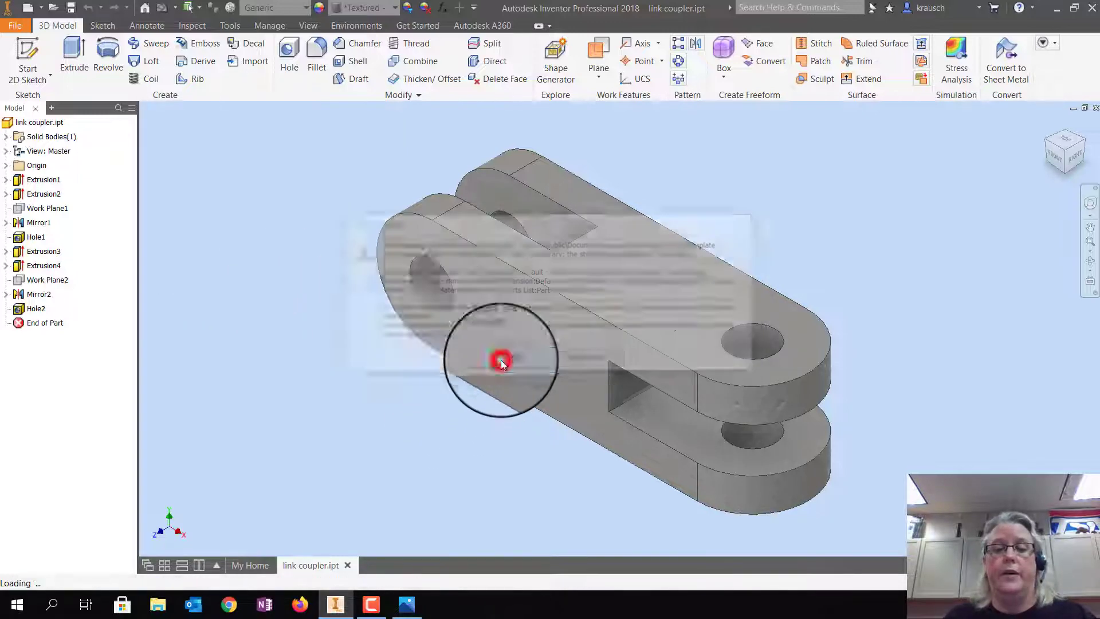
Step: Place a front base view of the link coupler with projected top, right-side and isometric views at a scale of .75
{"action": "left_click", "coordinate": [12, 58]}
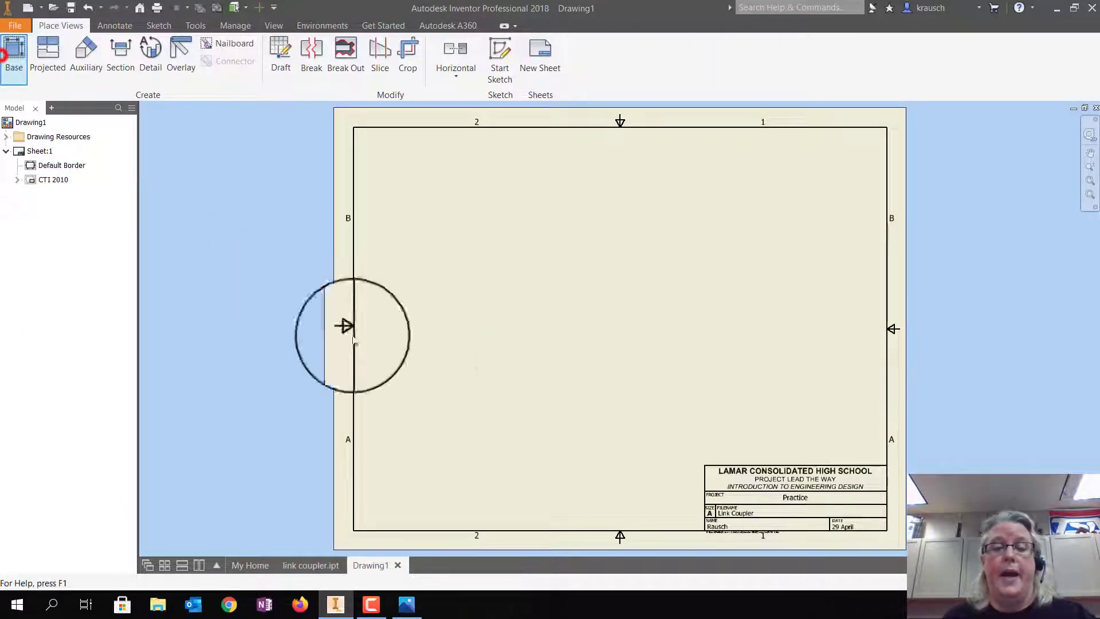
{"action": "left_click", "coordinate": [596, 210]}
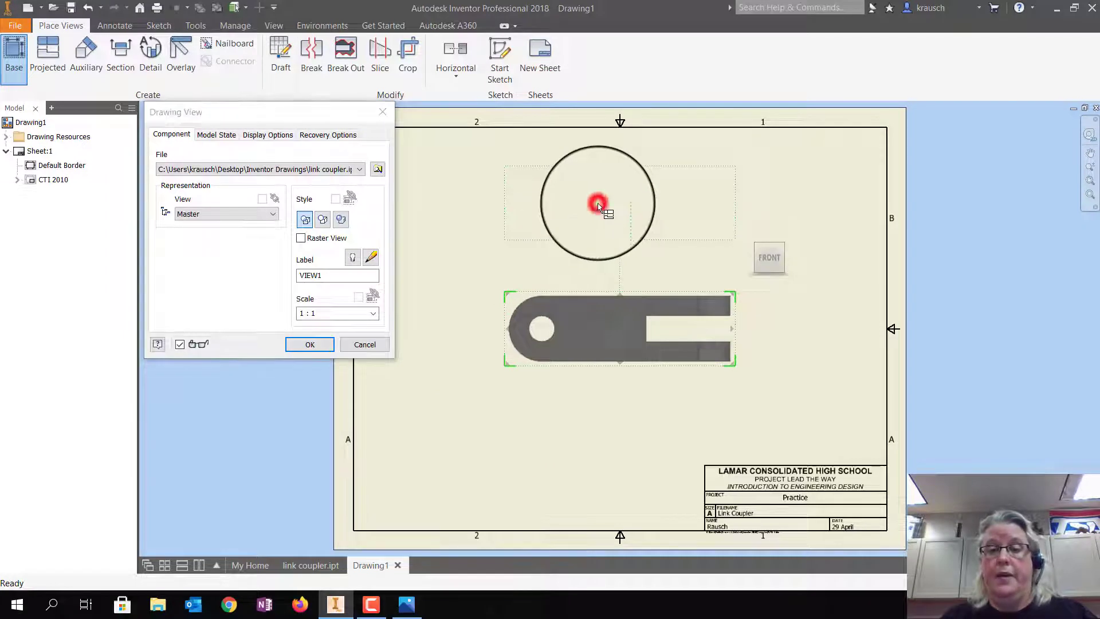
{"action": "left_click", "coordinate": [805, 343]}
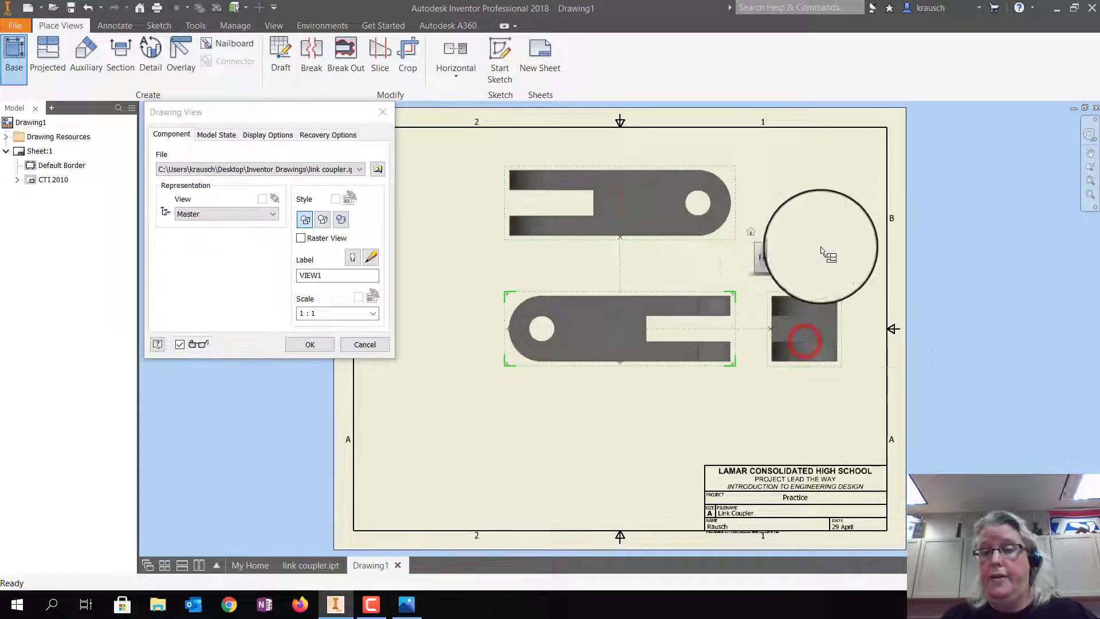
{"action": "left_click", "coordinate": [803, 206]}
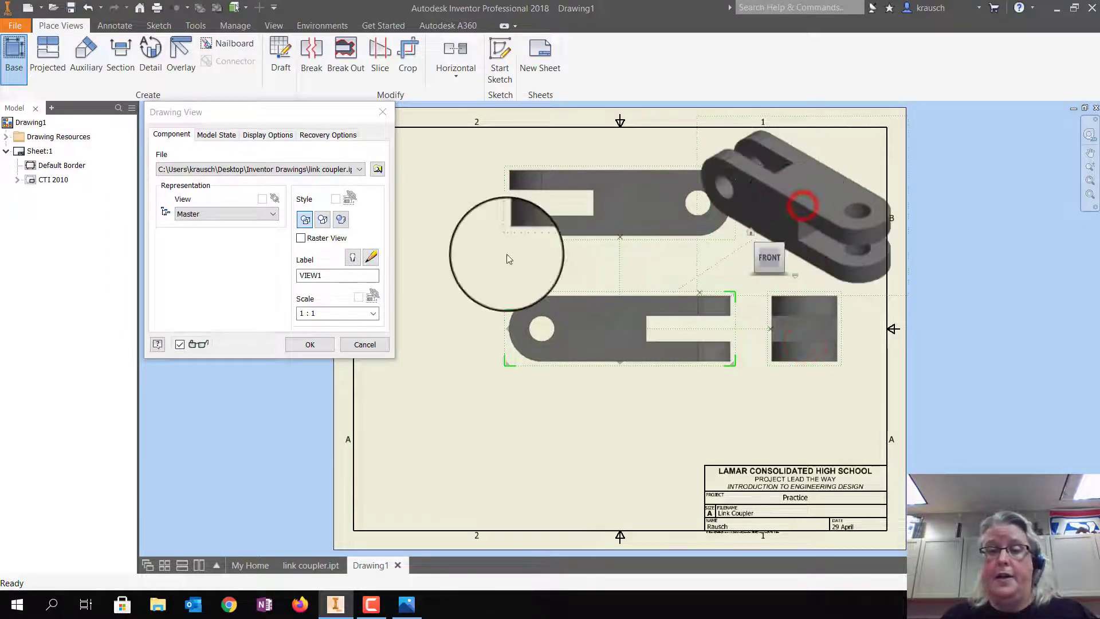
{"action": "left_click", "coordinate": [335, 311]}
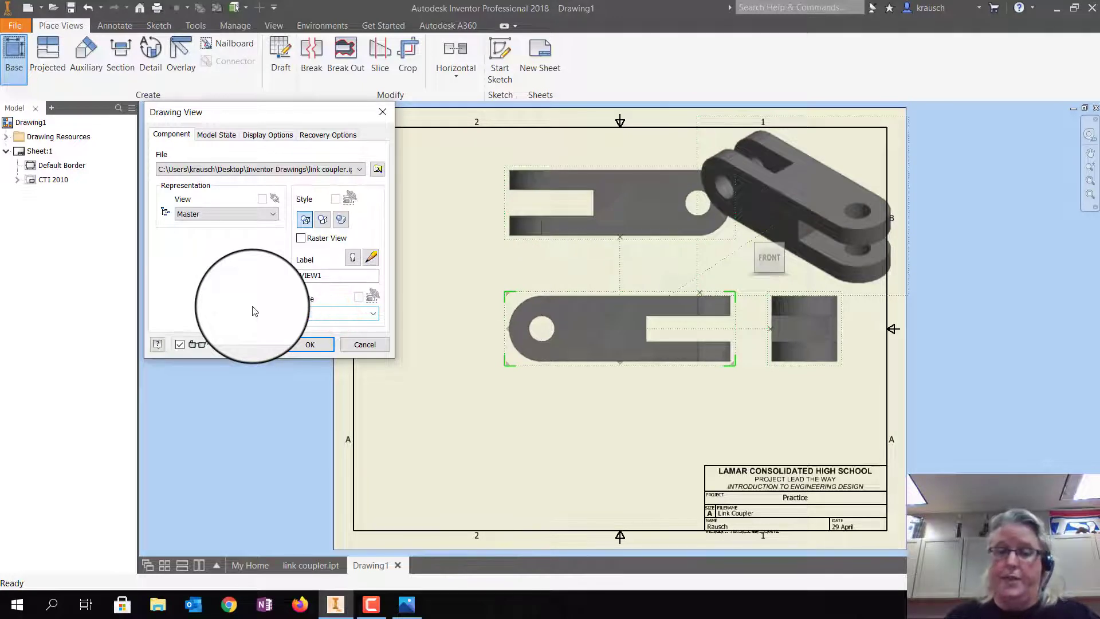
{"action": "left_click", "coordinate": [302, 350]}
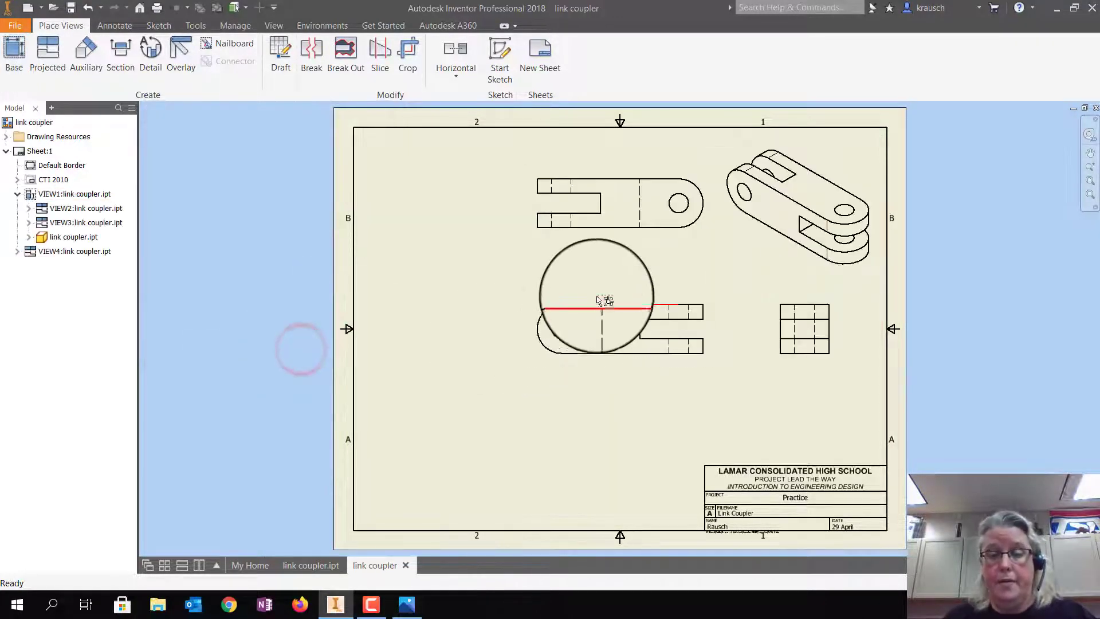
Step: Reposition the views on the sheet, shifting the front view down and to the left with wider spacing and nudging the isometric view left
{"action": "left_click", "coordinate": [598, 290]}
{"action": "left_click_drag", "start_coordinate": [560, 335], "coordinate": [541, 354]}
{"action": "mouse_move", "coordinate": [565, 233]}
{"action": "left_mouse_down"}
{"action": "mouse_move", "coordinate": [686, 223]}
{"action": "mouse_move", "coordinate": [731, 246]}
{"action": "mouse_move", "coordinate": [720, 248]}
{"action": "left_mouse_up"}
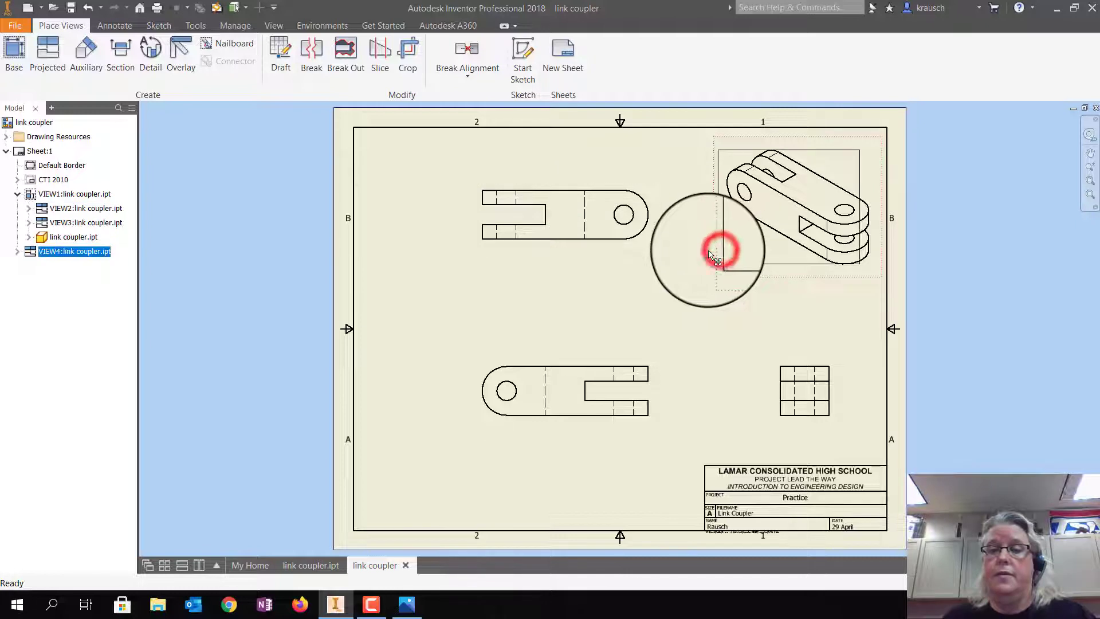
{"action": "left_click", "coordinate": [664, 322]}
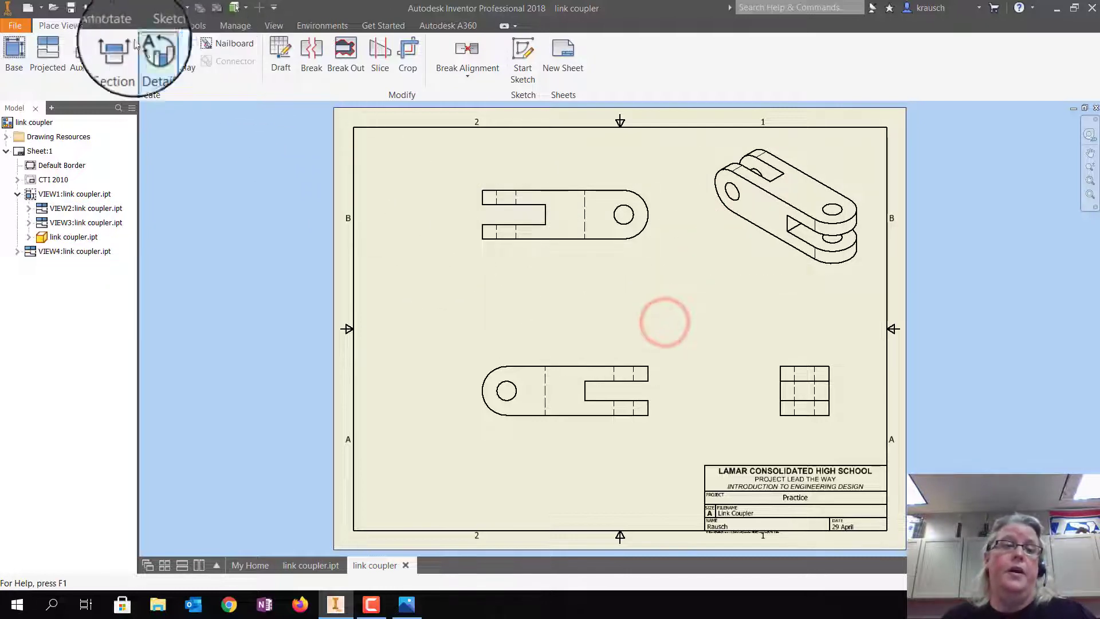
Step: Add center marks to the circular hole and rounded end in both the front and top views
{"action": "left_click", "coordinate": [110, 20]}
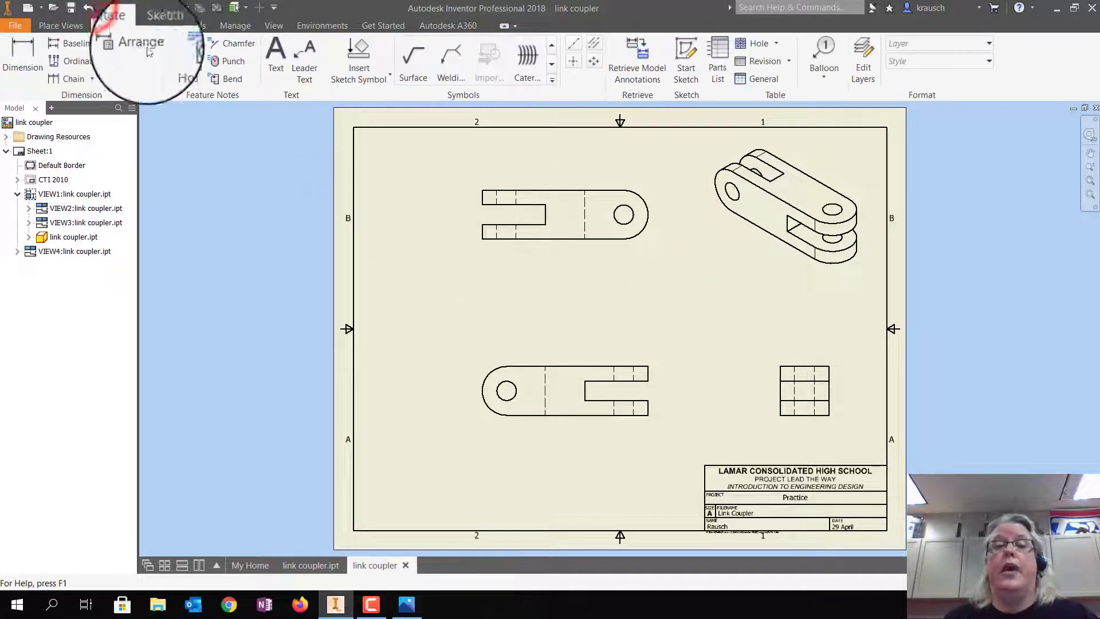
{"action": "left_click", "coordinate": [574, 61]}
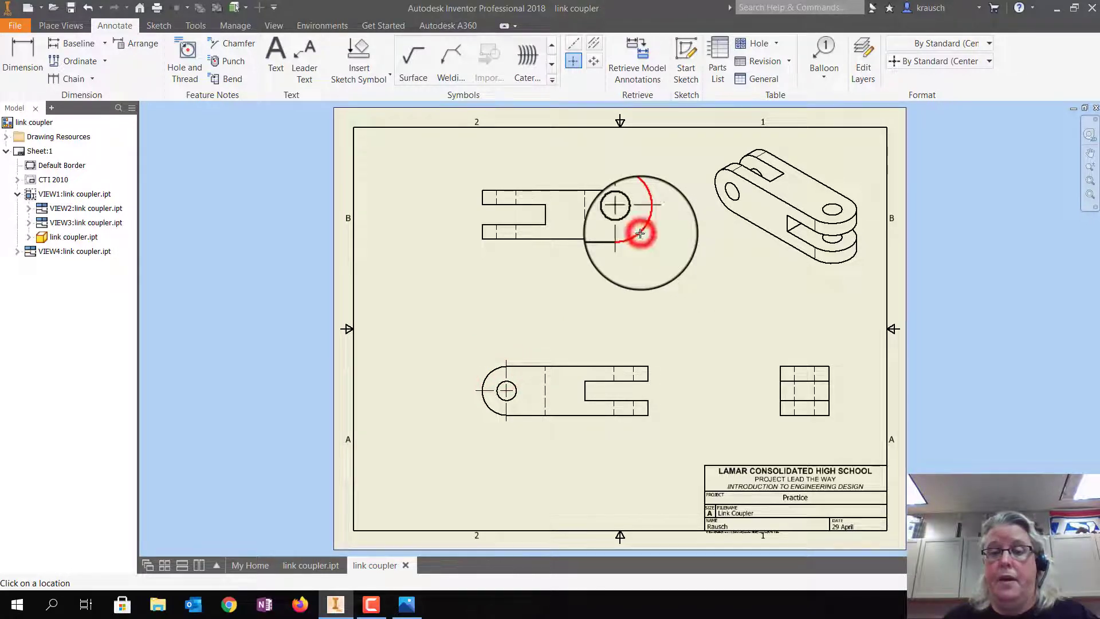
{"action": "left_click", "coordinate": [640, 233]}
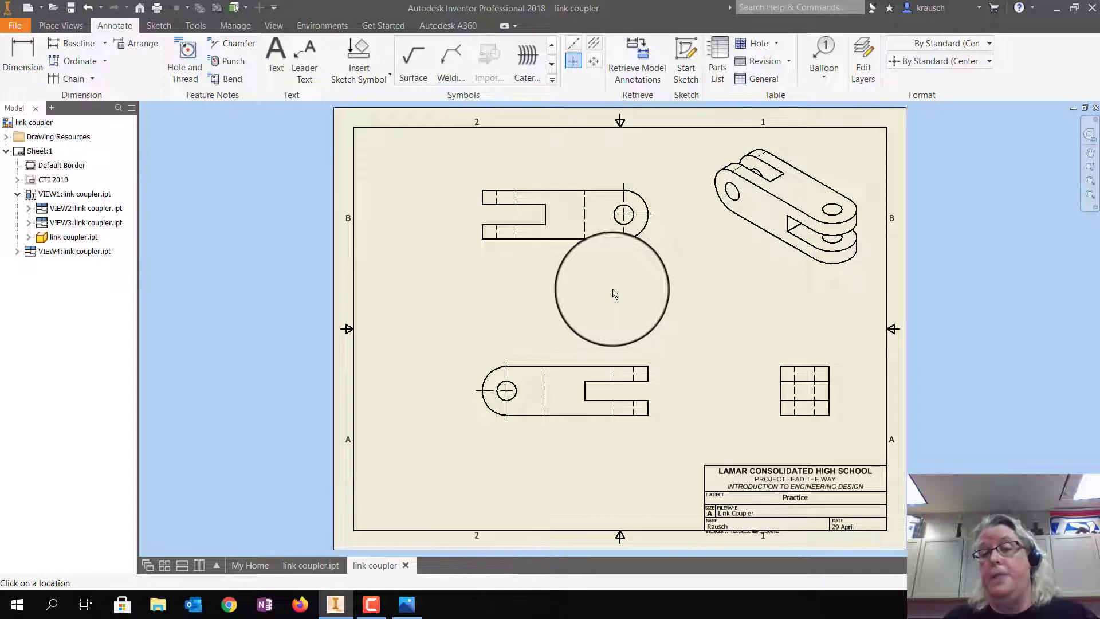
Step: Add centerline bisectors between the hidden hole edges on both prongs in the top and front views
{"action": "left_click", "coordinate": [599, 45]}
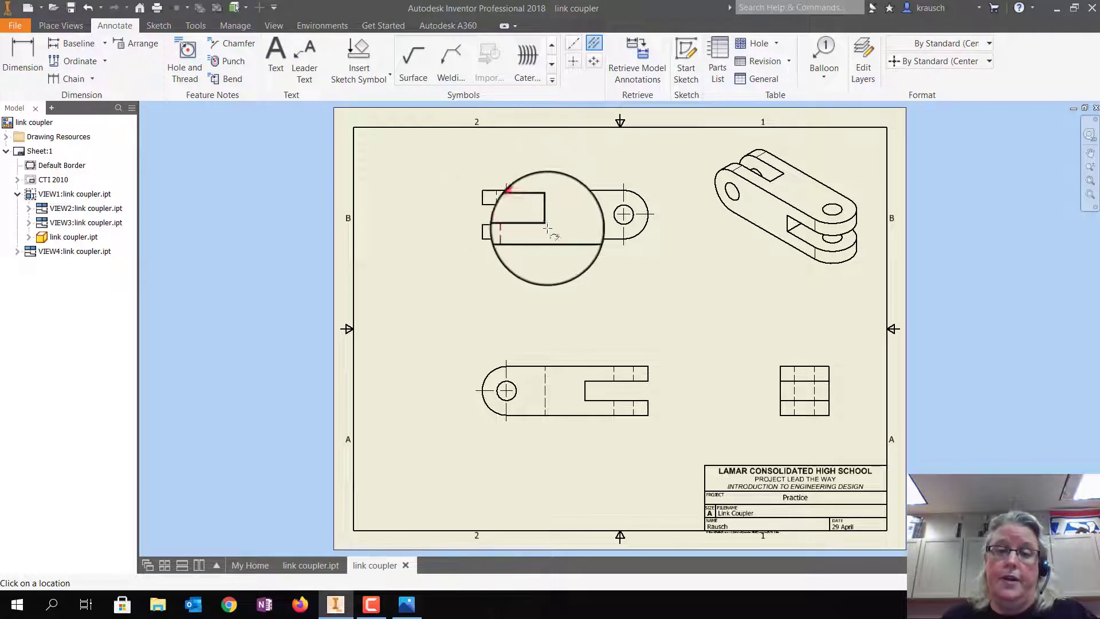
{"action": "left_click", "coordinate": [491, 228]}
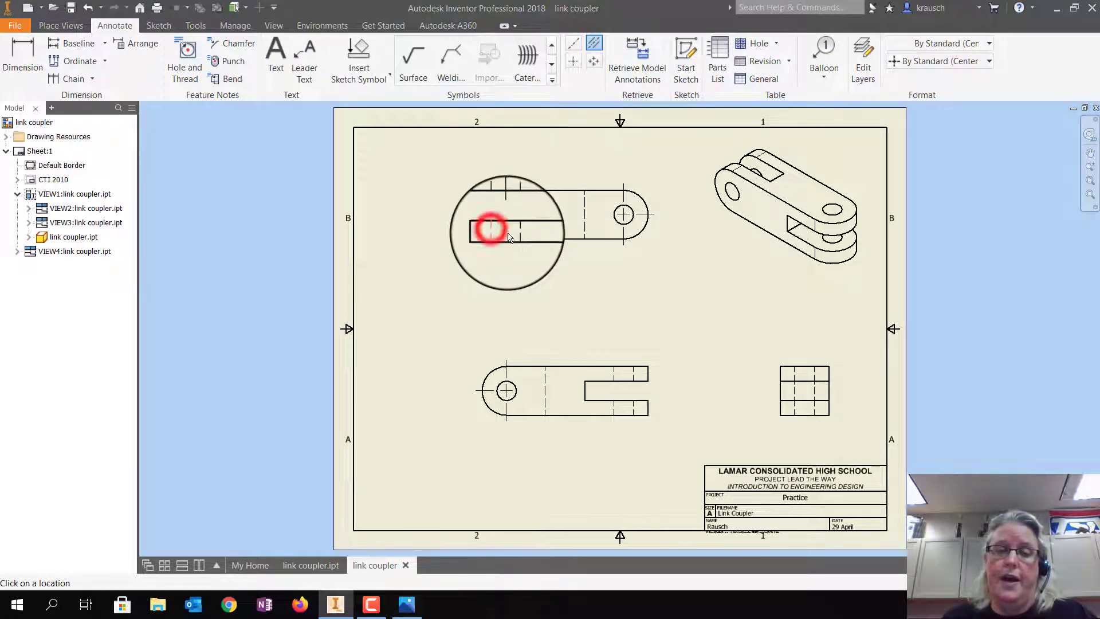
{"action": "left_click", "coordinate": [515, 232]}
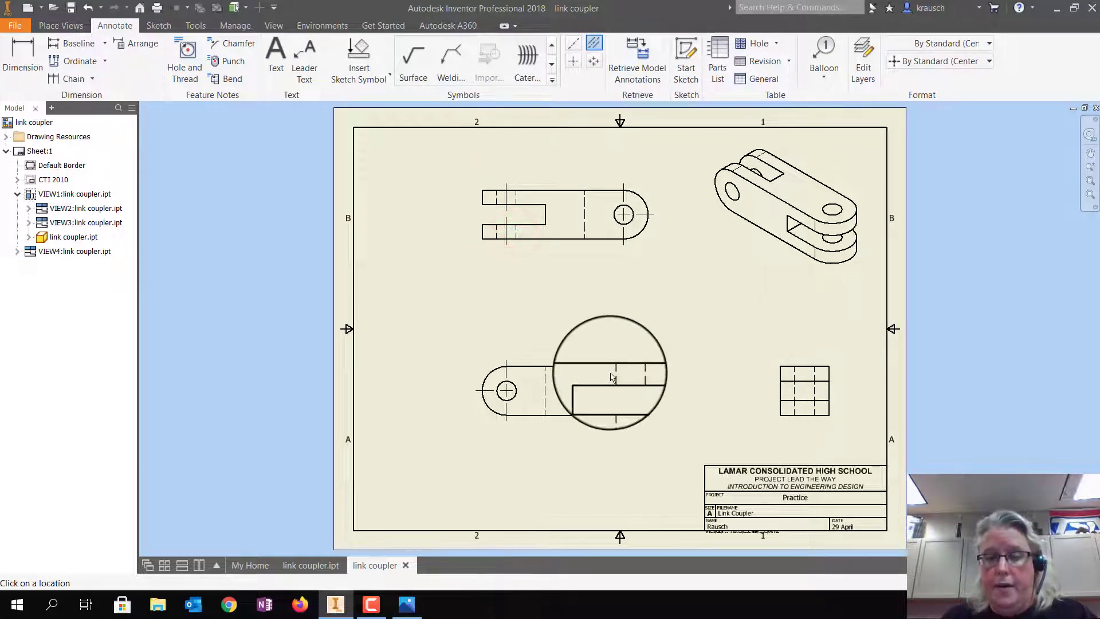
{"action": "left_click", "coordinate": [606, 371]}
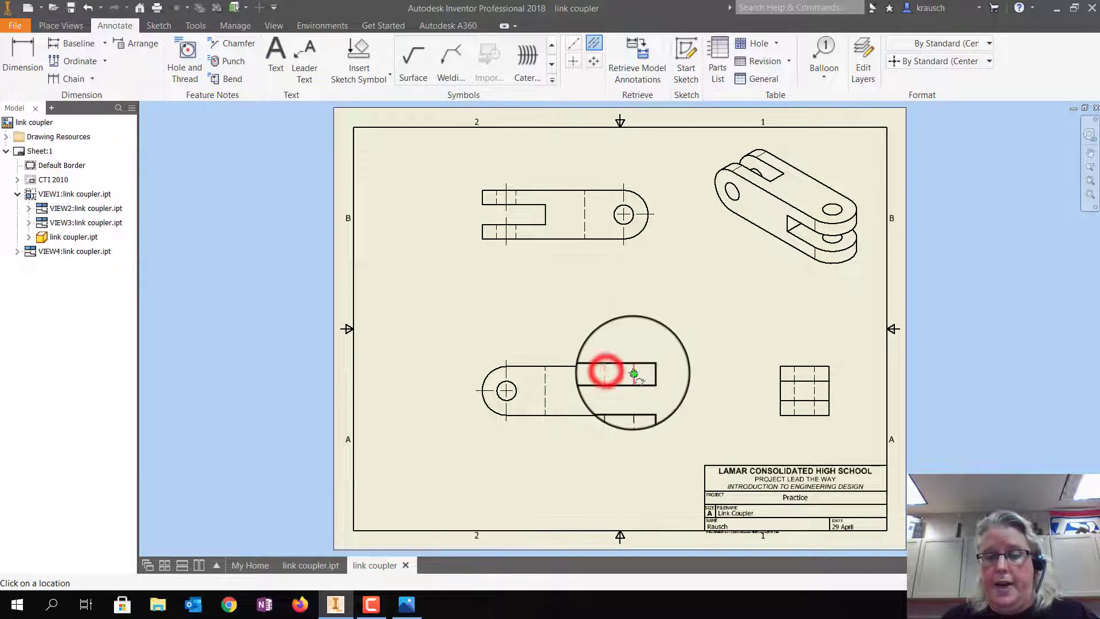
{"action": "left_click", "coordinate": [609, 408]}
{"action": "left_click", "coordinate": [635, 405]}
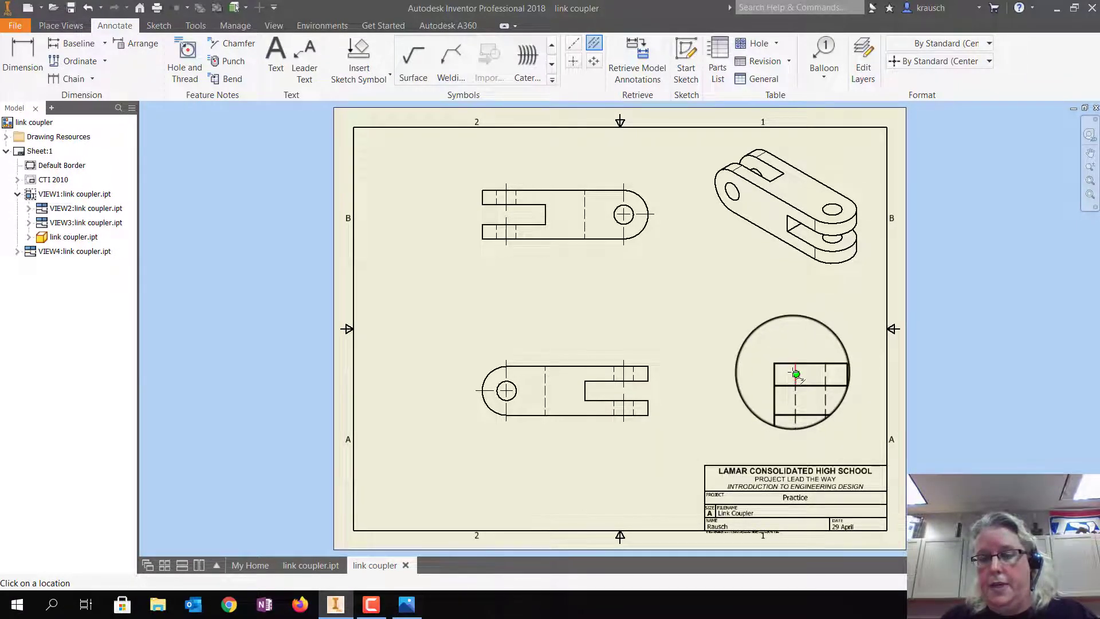
Step: Add centerline bisectors between the hidden hole edges on the upper and lower prongs in the right-side view
{"action": "left_click", "coordinate": [796, 373]}
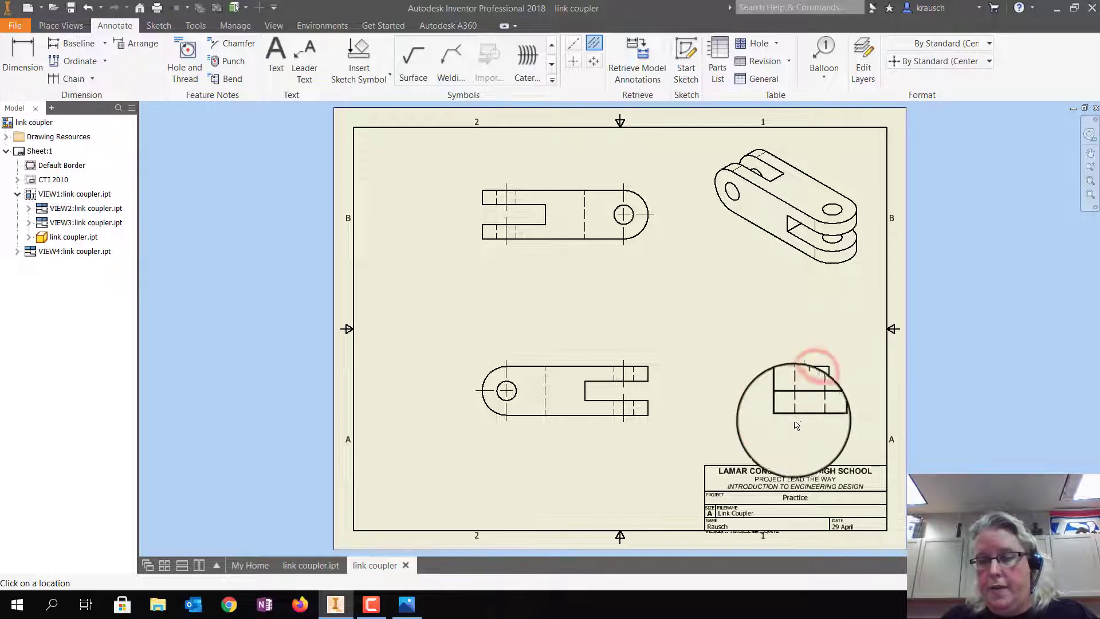
{"action": "left_click", "coordinate": [796, 408]}
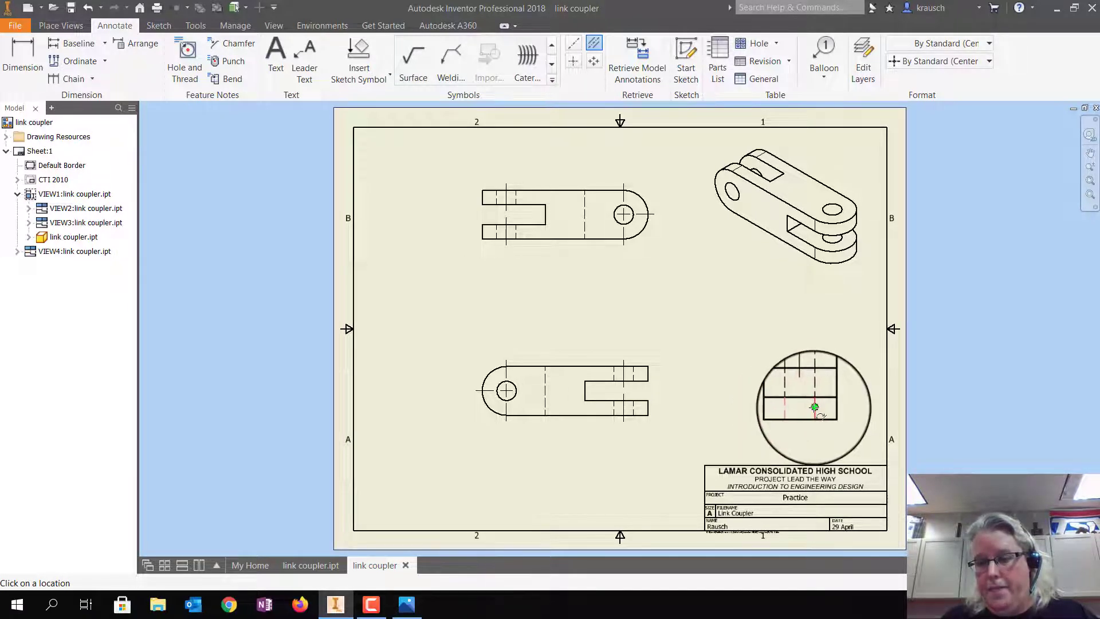
{"action": "left_click", "coordinate": [814, 407]}
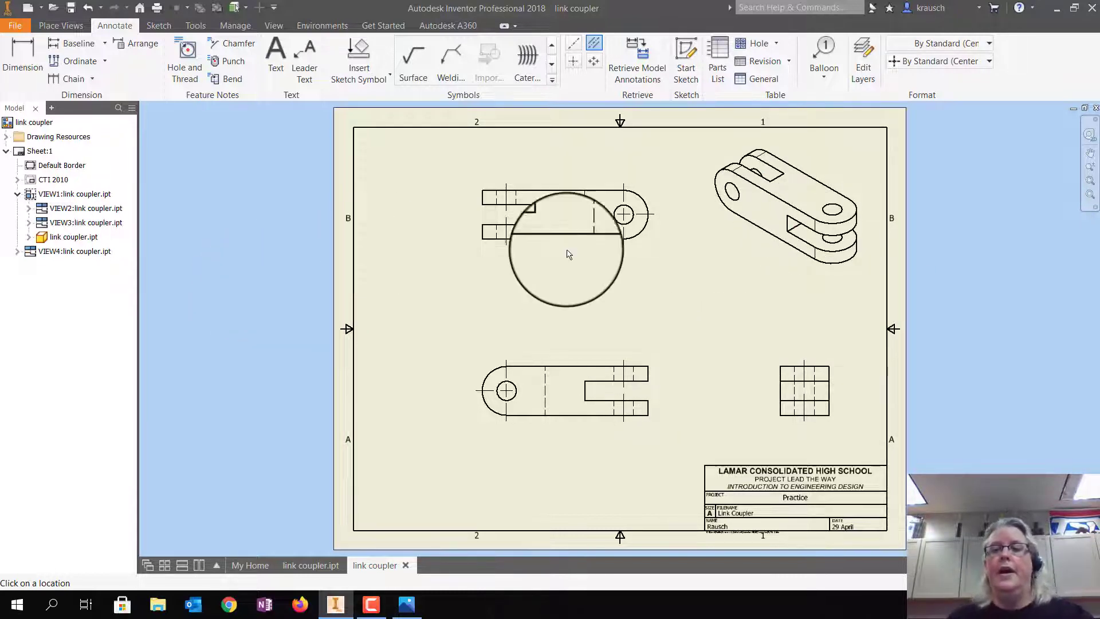
Step: Set the isometric view to a scale of .75 and a shaded style
{"action": "double_click", "coordinate": [704, 245]}
{"action": "left_click", "coordinate": [336, 314]}
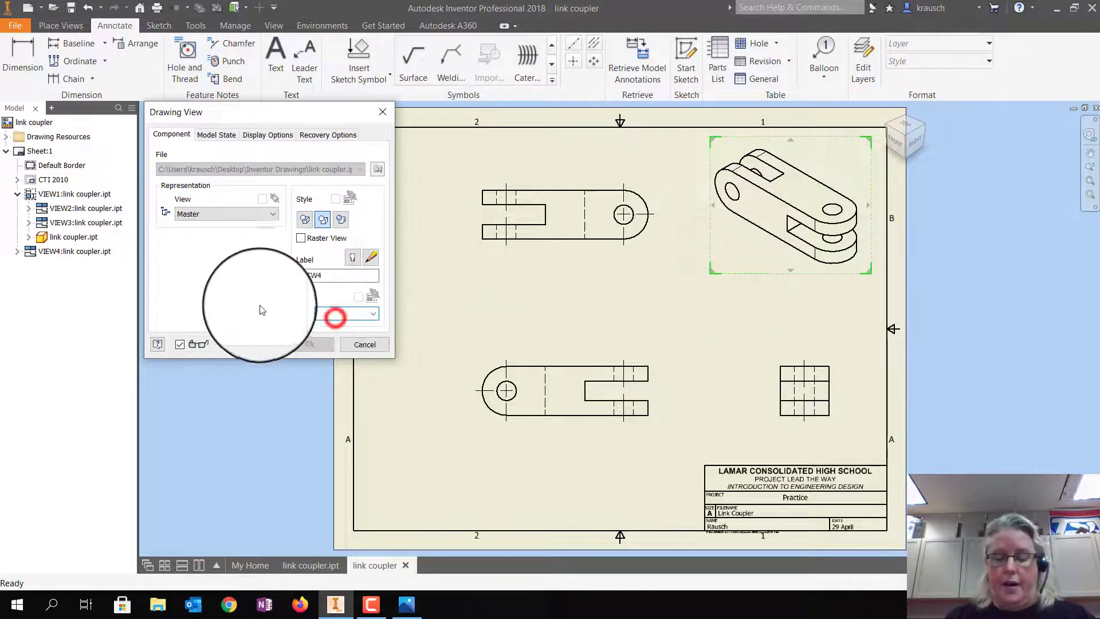
{"action": "left_click", "coordinate": [341, 220]}
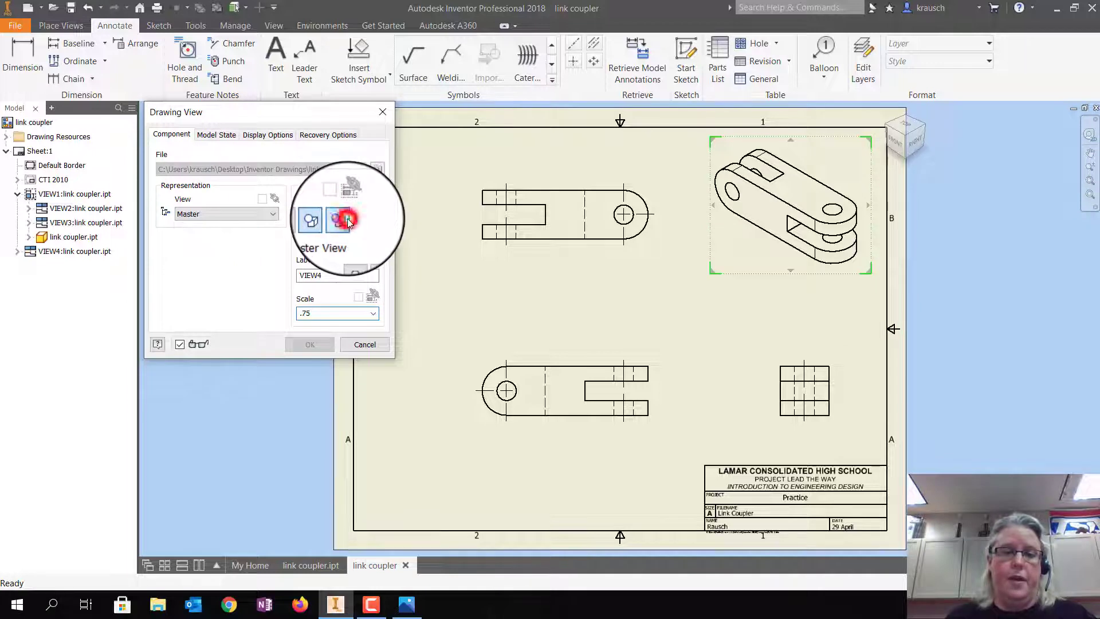
{"action": "left_click", "coordinate": [310, 344]}
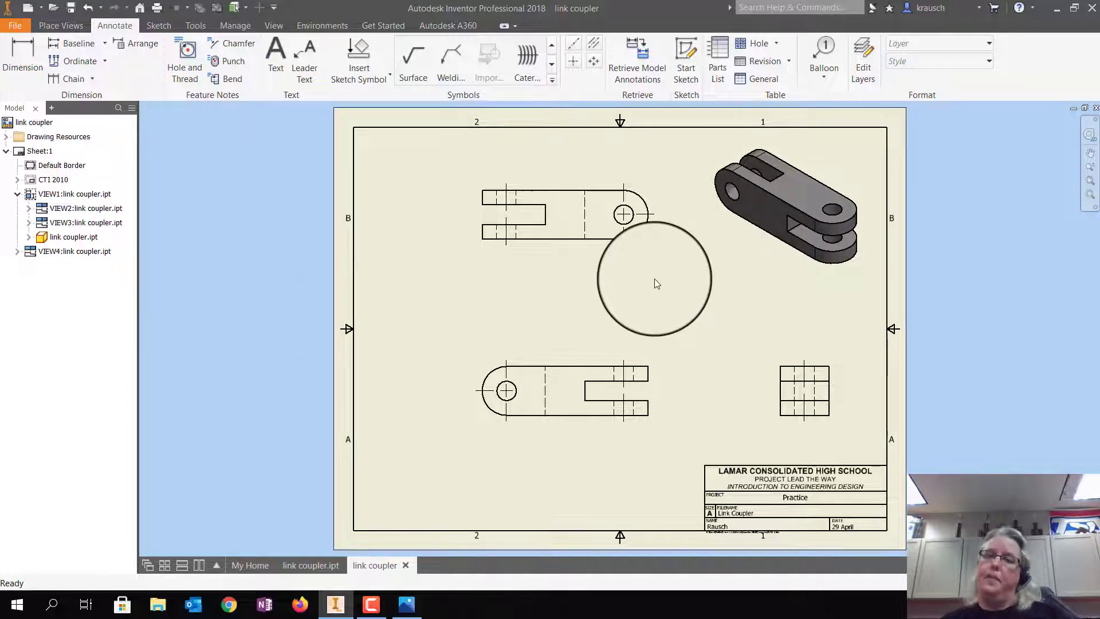
Step: Save the drawing as link coupler.idw in the Inventor Drawings folder
{"action": "left_click", "coordinate": [11, 27]}
{"action": "left_click", "coordinate": [32, 170]}
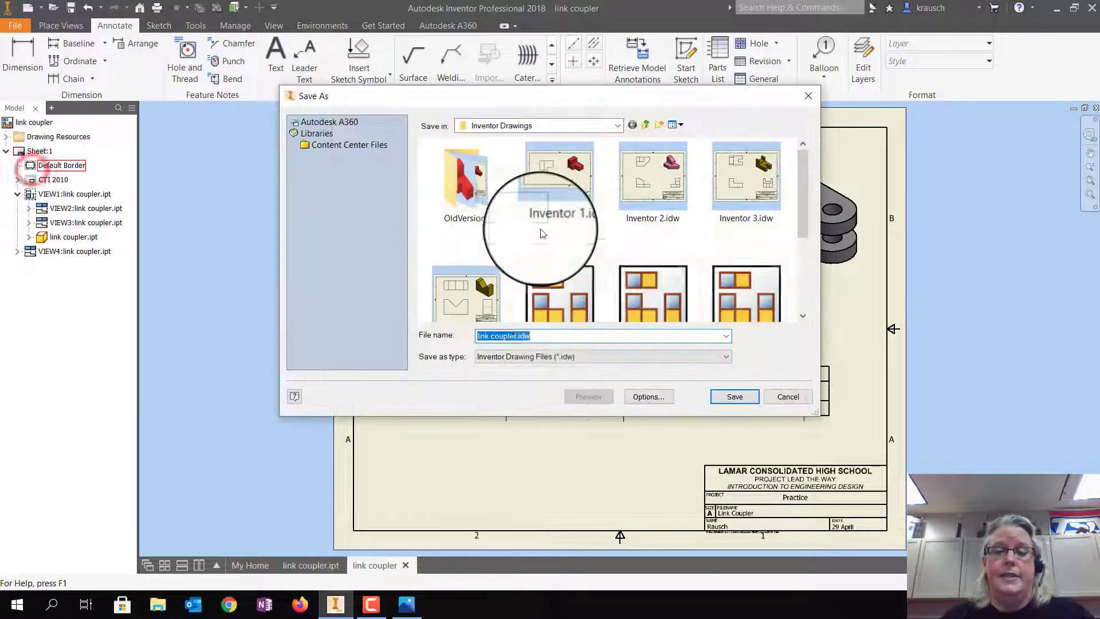
{"action": "left_click", "coordinate": [735, 397]}
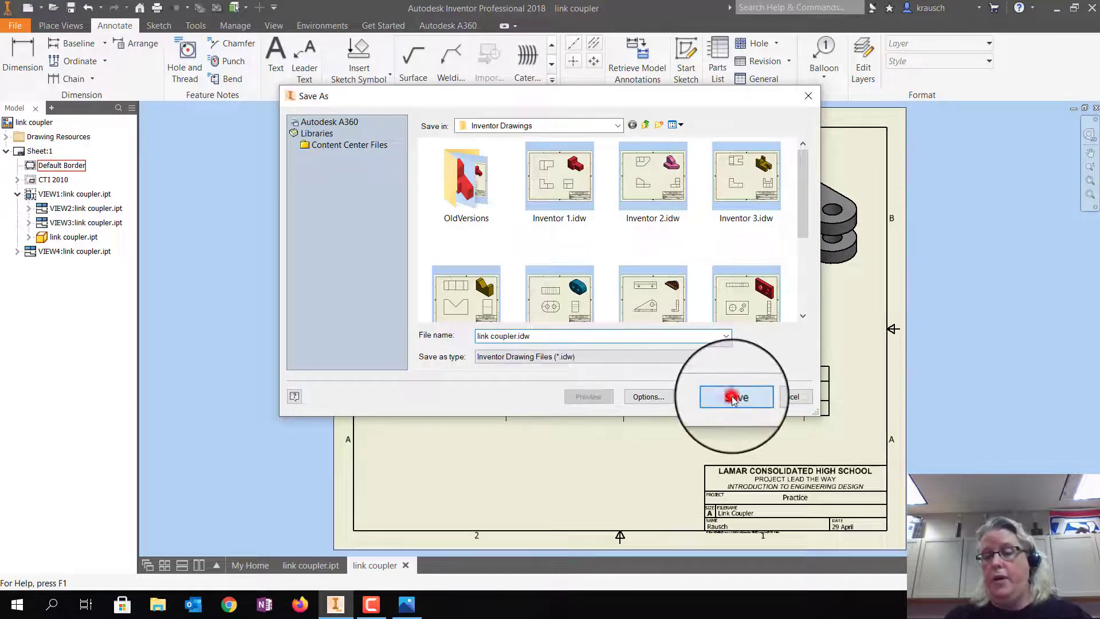